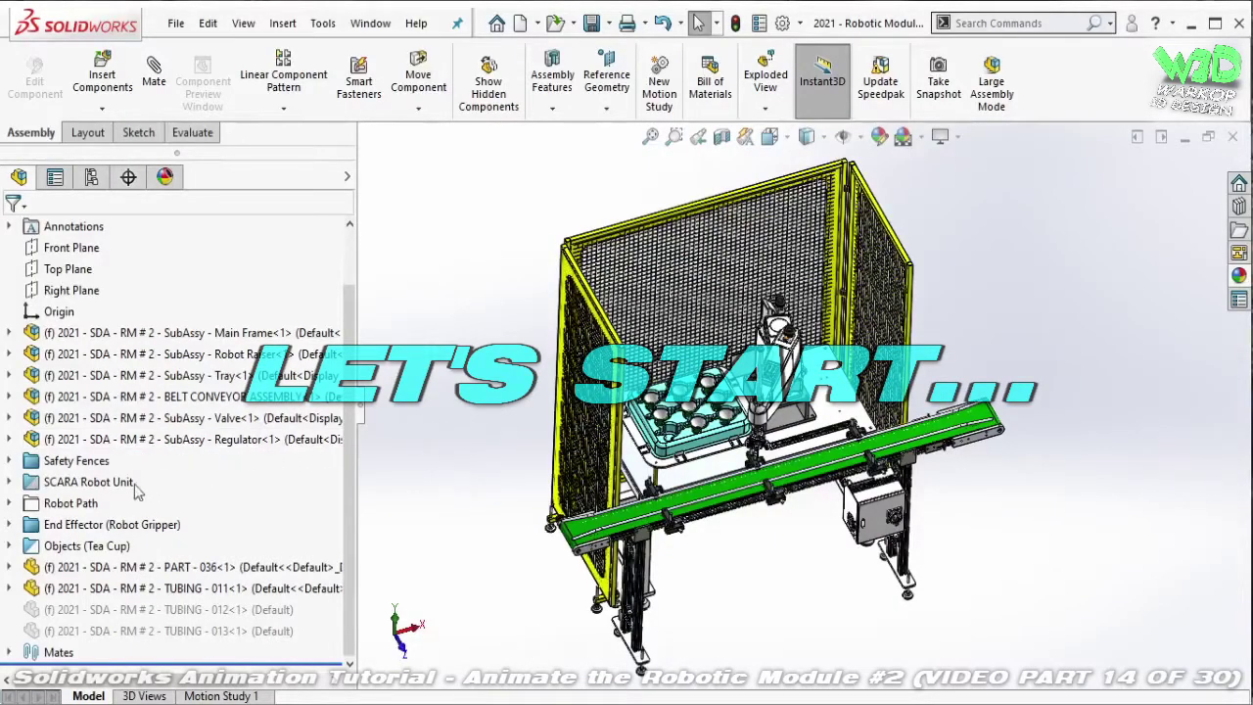
- Expand the assembly's Mates folder and scroll down to reveal the Pos 1 to Pos 16 folders
{"action": "right_click", "coordinate": [78, 502]}
{"action": "left_click", "coordinate": [422, 495]}
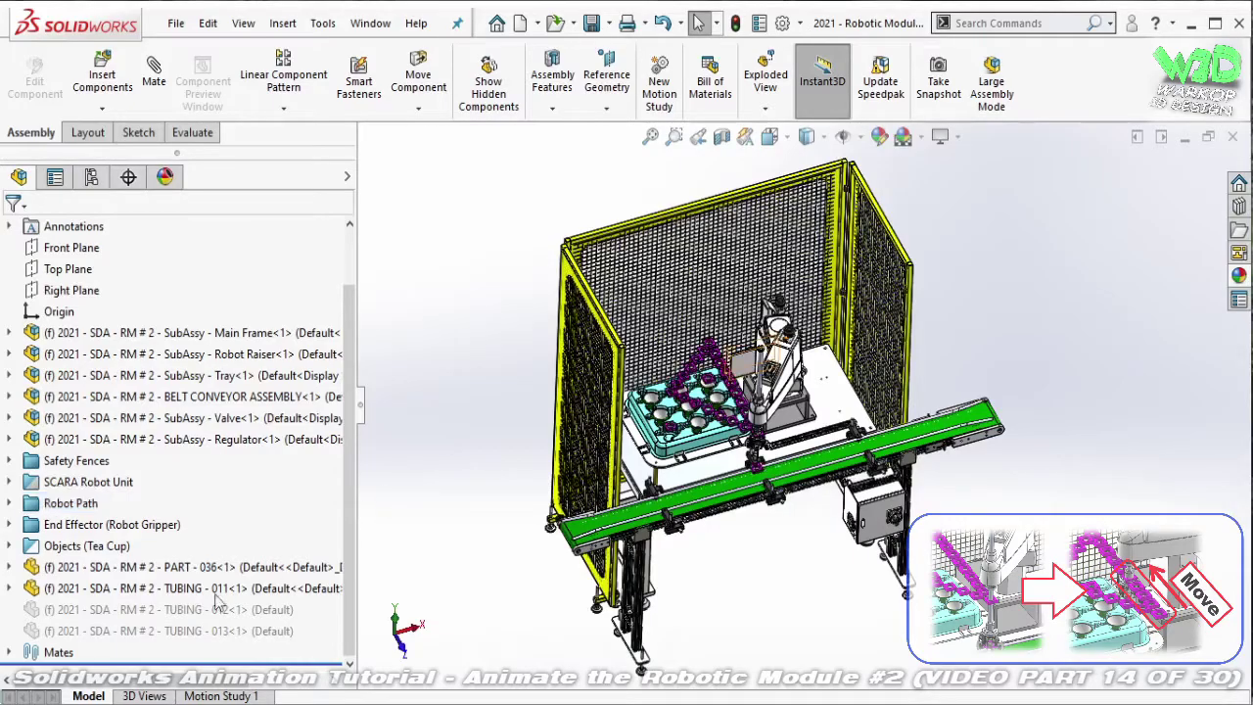
{"action": "left_click", "coordinate": [9, 652]}
{"action": "scroll", "coordinate": [40, 638], "scroll_direction": "down", "scroll_amount": 1}
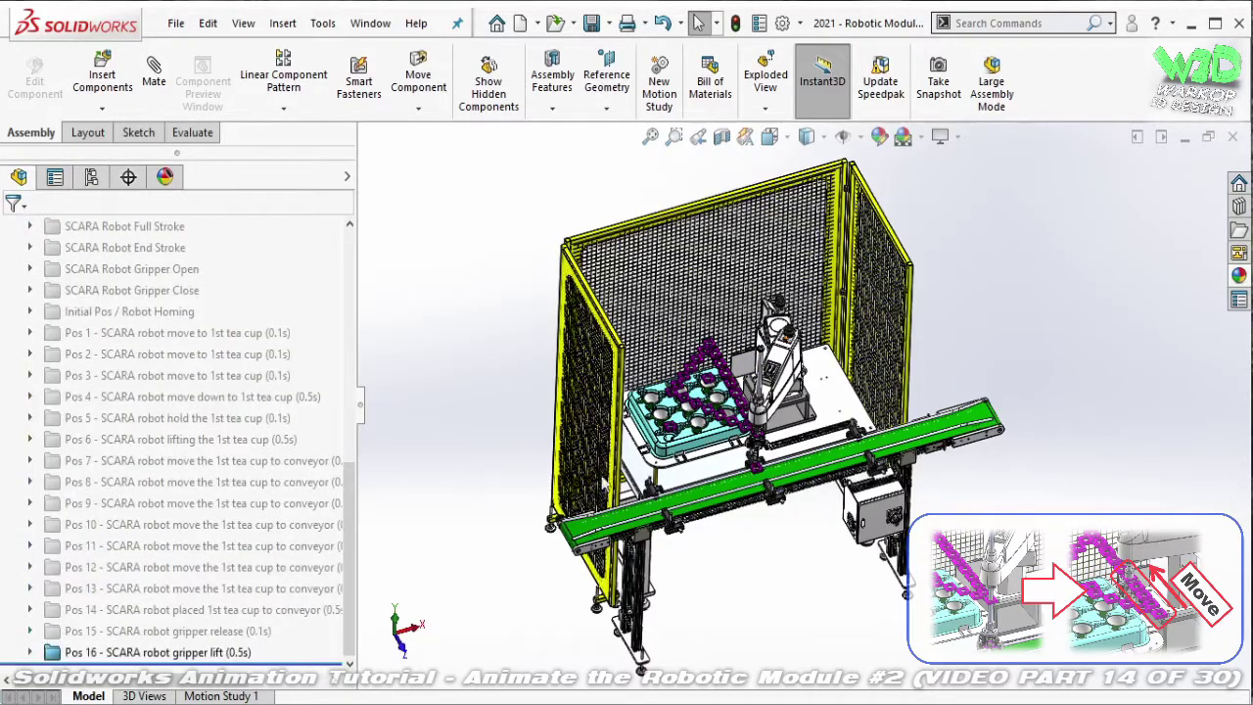
{"action": "scroll", "coordinate": [686, 421], "scroll_direction": "down", "scroll_amount": 2}
{"action": "scroll", "coordinate": [724, 392], "scroll_direction": "down", "scroll_amount": 2}
{"action": "scroll", "coordinate": [754, 362], "scroll_direction": "down", "scroll_amount": 2}
{"action": "scroll", "coordinate": [776, 342], "scroll_direction": "down", "scroll_amount": 2}
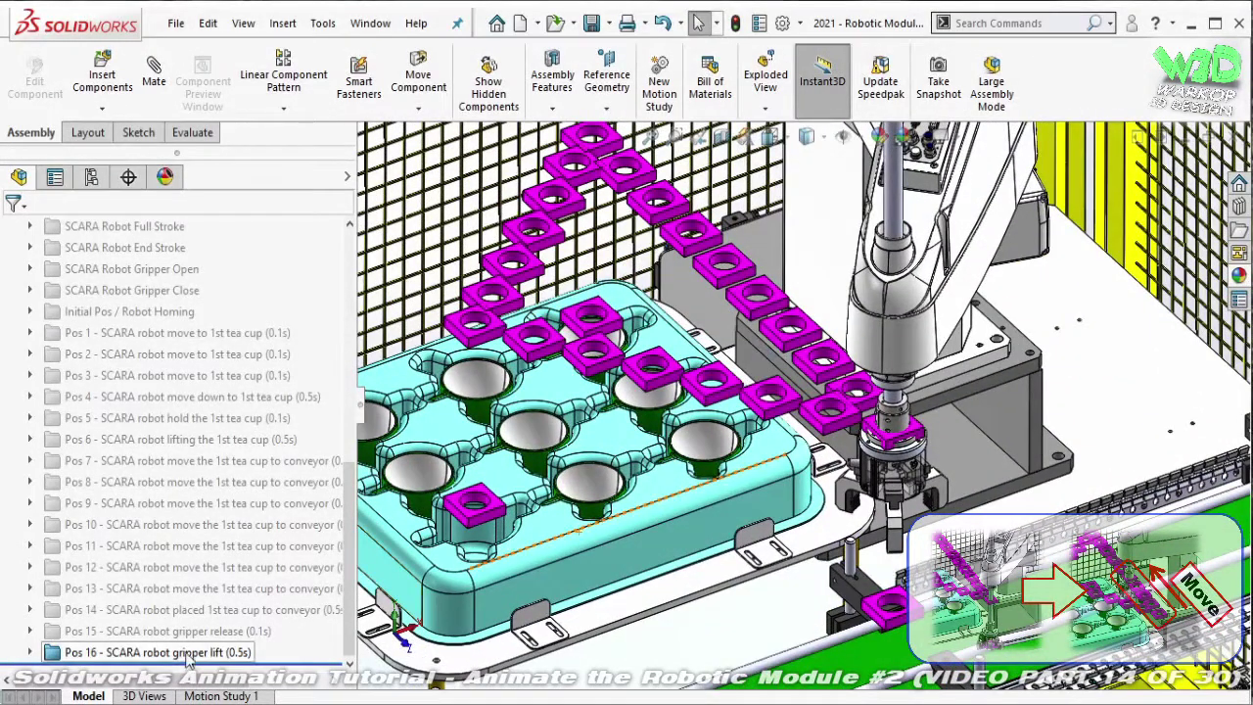
- Select the Pos 16 mate folder, then clear the selection
{"action": "left_click", "coordinate": [187, 654]}
{"action": "key", "text": "Escape"}
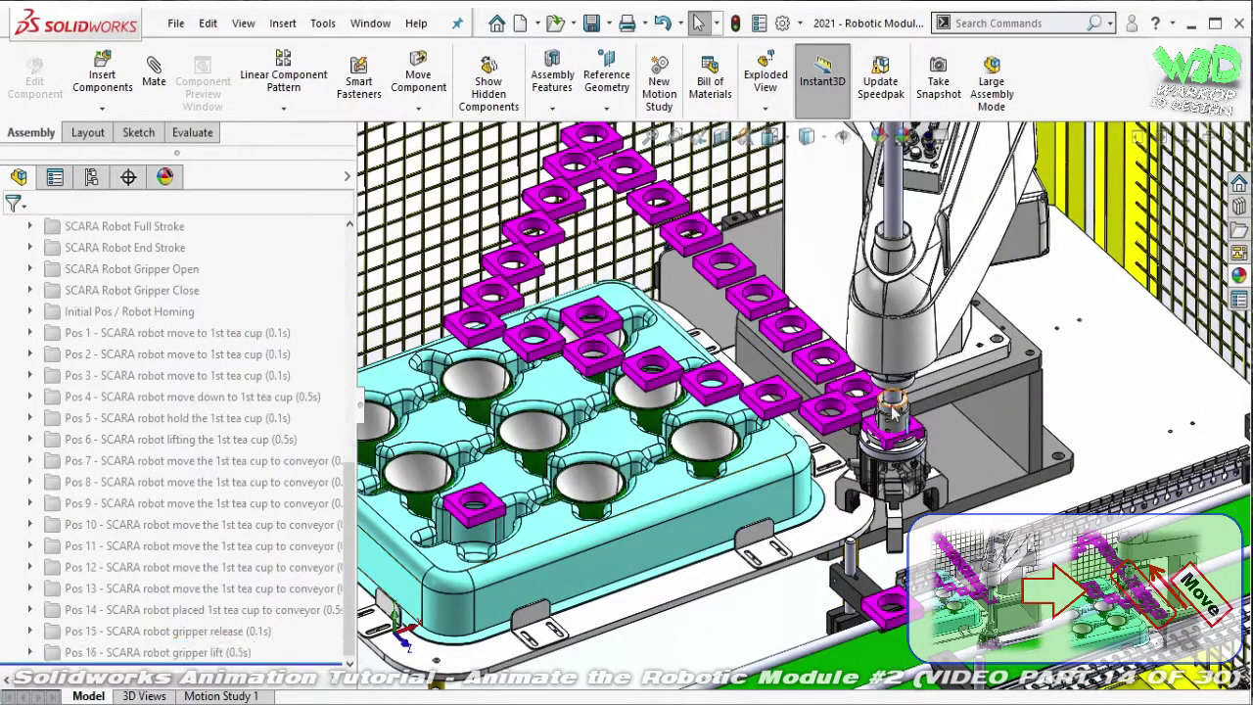
{"action": "scroll", "coordinate": [887, 407], "scroll_direction": "down", "scroll_amount": 2}
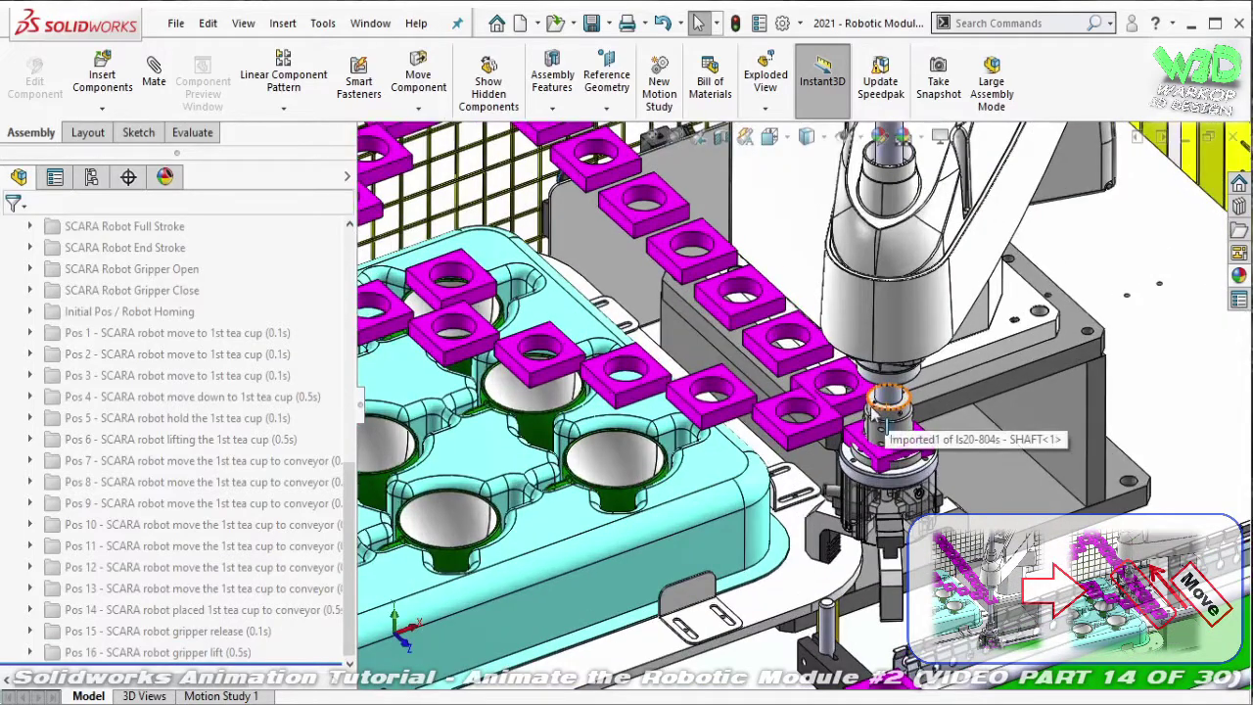
{"action": "scroll", "coordinate": [872, 413], "scroll_direction": "down", "scroll_amount": 2}
- Make the gripper concentric with the magenta datum block's round hole
{"action": "scroll", "coordinate": [852, 407], "scroll_direction": "down", "scroll_amount": 1}
{"action": "left_click", "coordinate": [830, 396]}
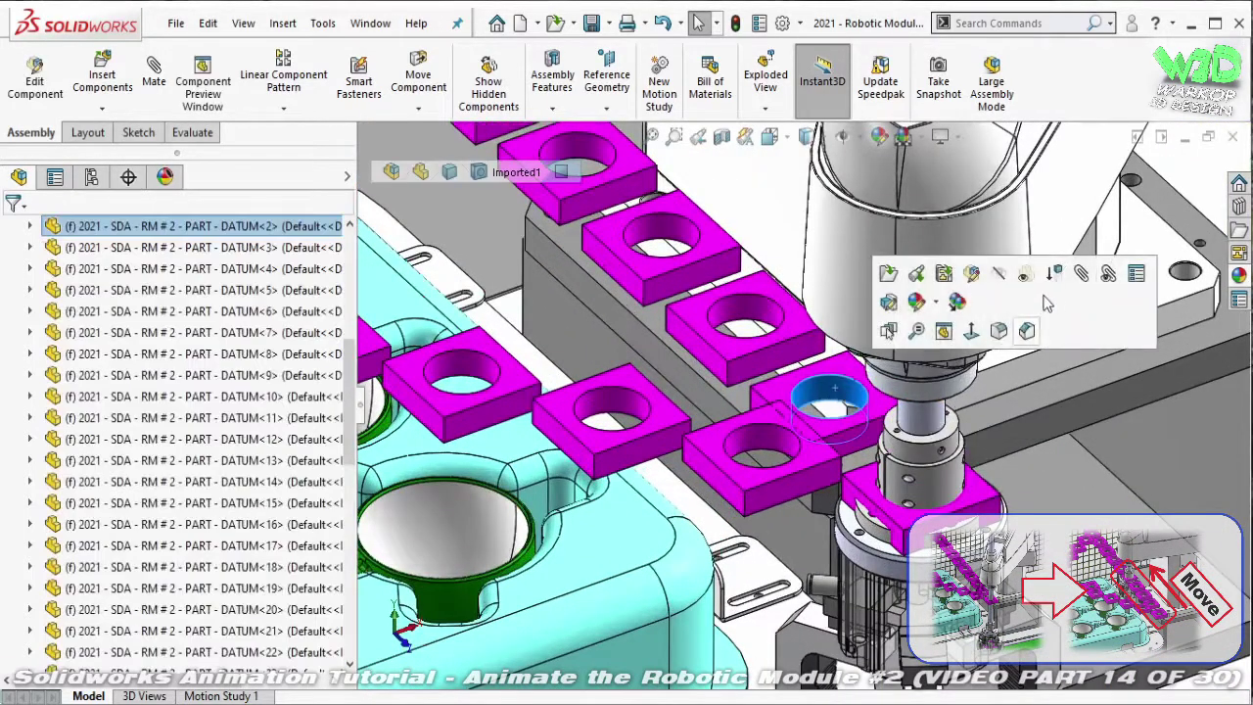
{"action": "left_click", "coordinate": [942, 490]}
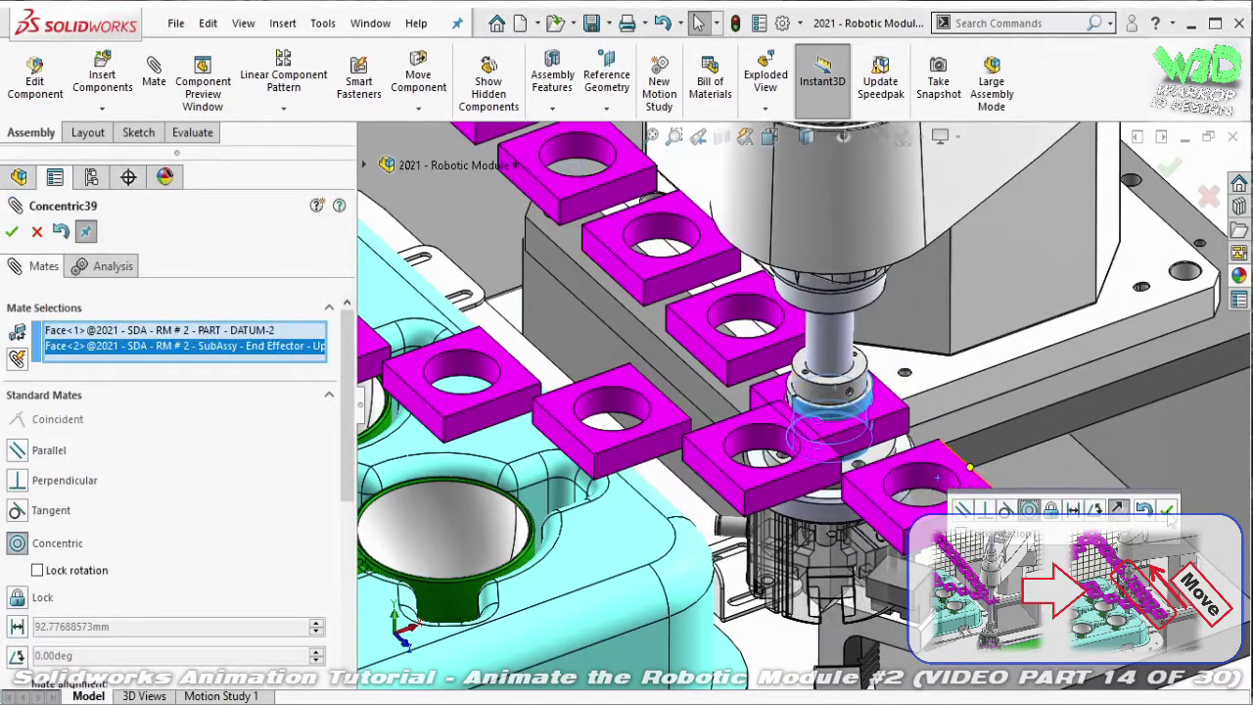
{"action": "scroll", "coordinate": [915, 446], "scroll_direction": "down", "scroll_amount": 3}
{"action": "scroll", "coordinate": [915, 445], "scroll_direction": "down", "scroll_amount": 3}
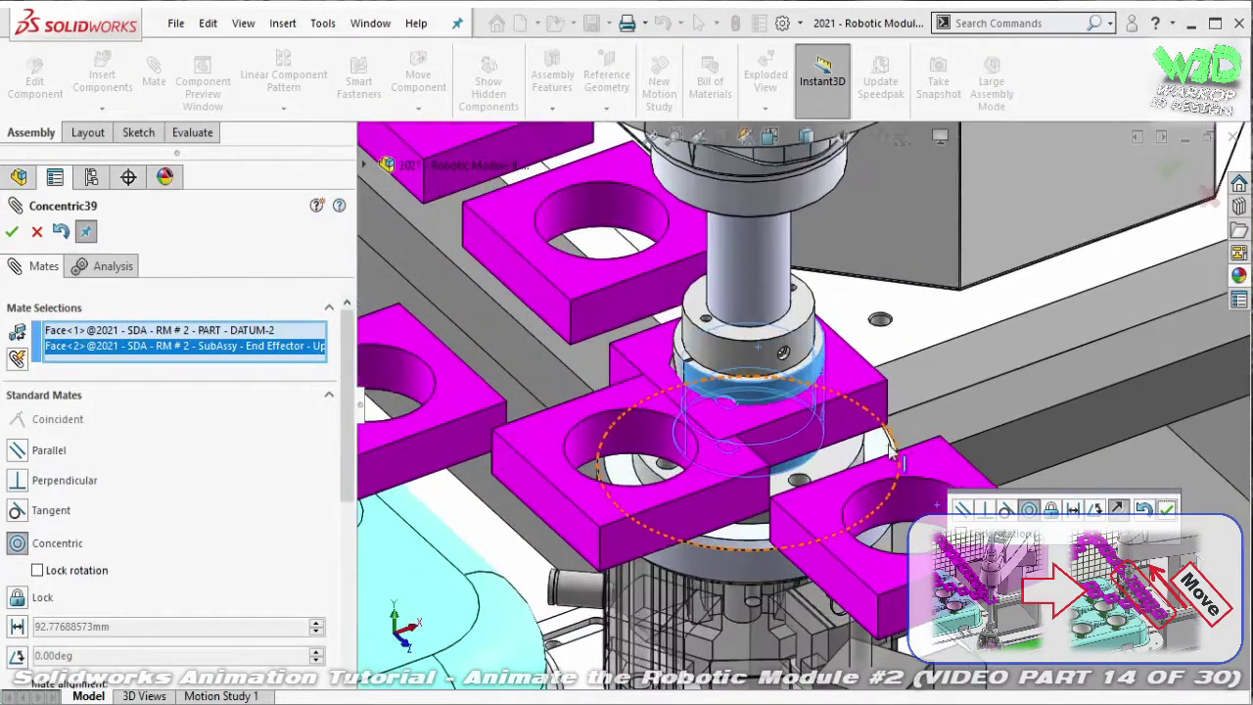
{"action": "left_click", "coordinate": [1167, 511]}
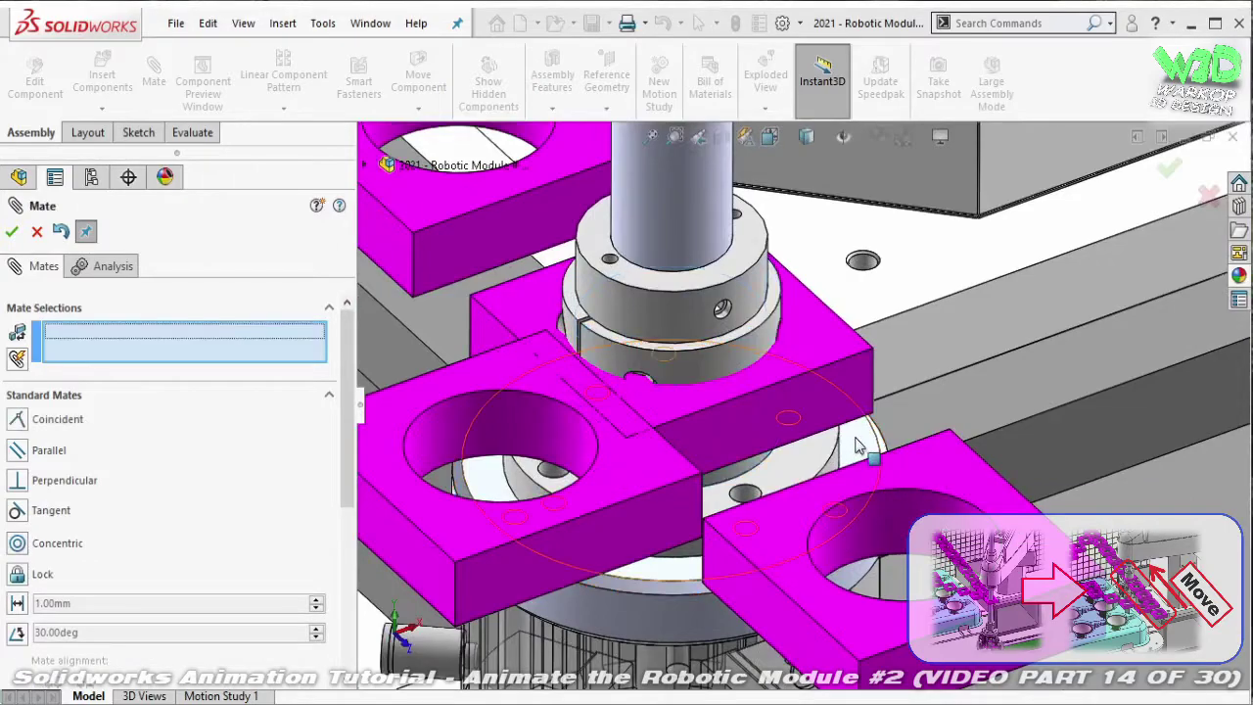
- Make the gripper face coincident with the datum block edge
{"action": "left_click", "coordinate": [856, 431]}
{"action": "left_click", "coordinate": [857, 433]}
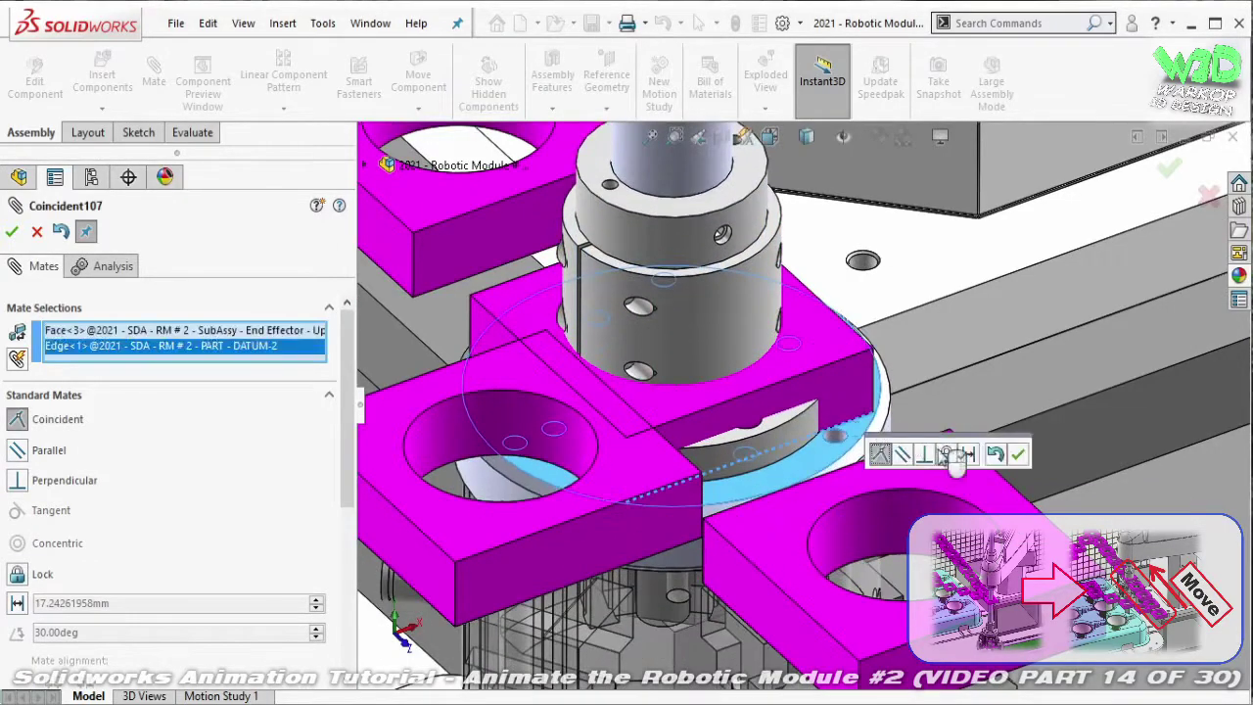
{"action": "key", "text": "Return"}
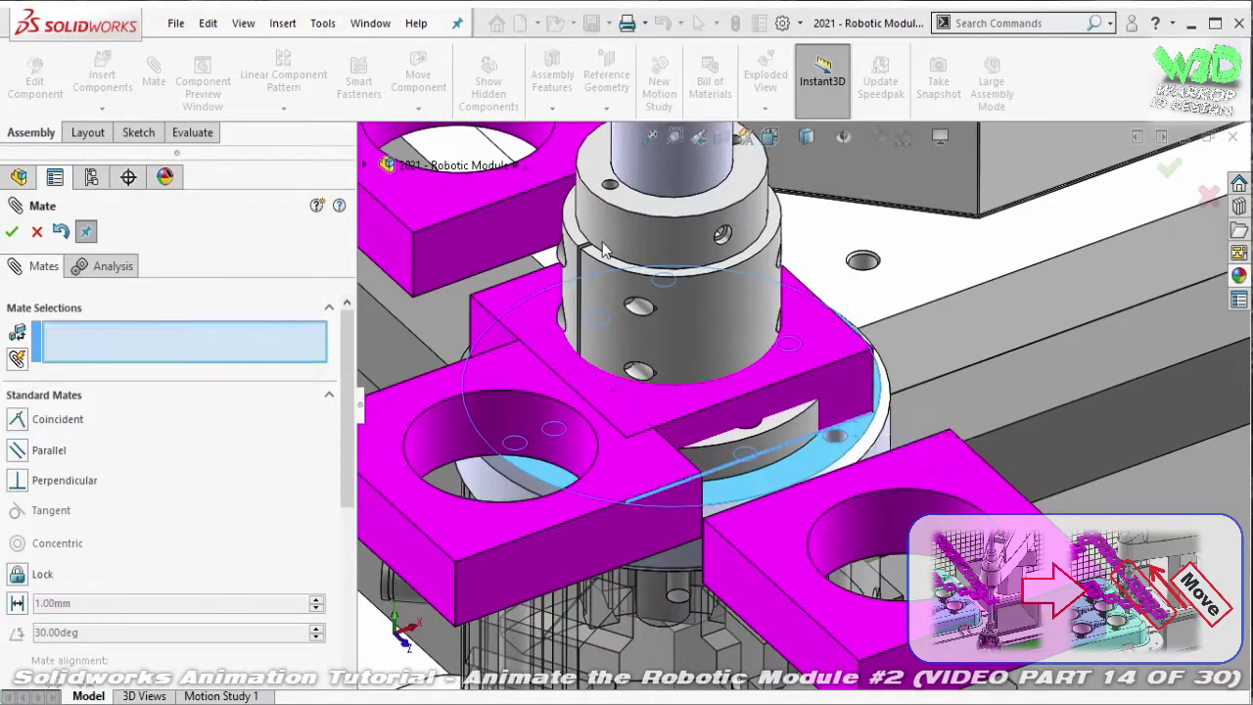
{"action": "scroll", "coordinate": [637, 293], "scroll_direction": "down", "scroll_amount": 3}
{"action": "scroll", "coordinate": [644, 310], "scroll_direction": "down", "scroll_amount": 2}
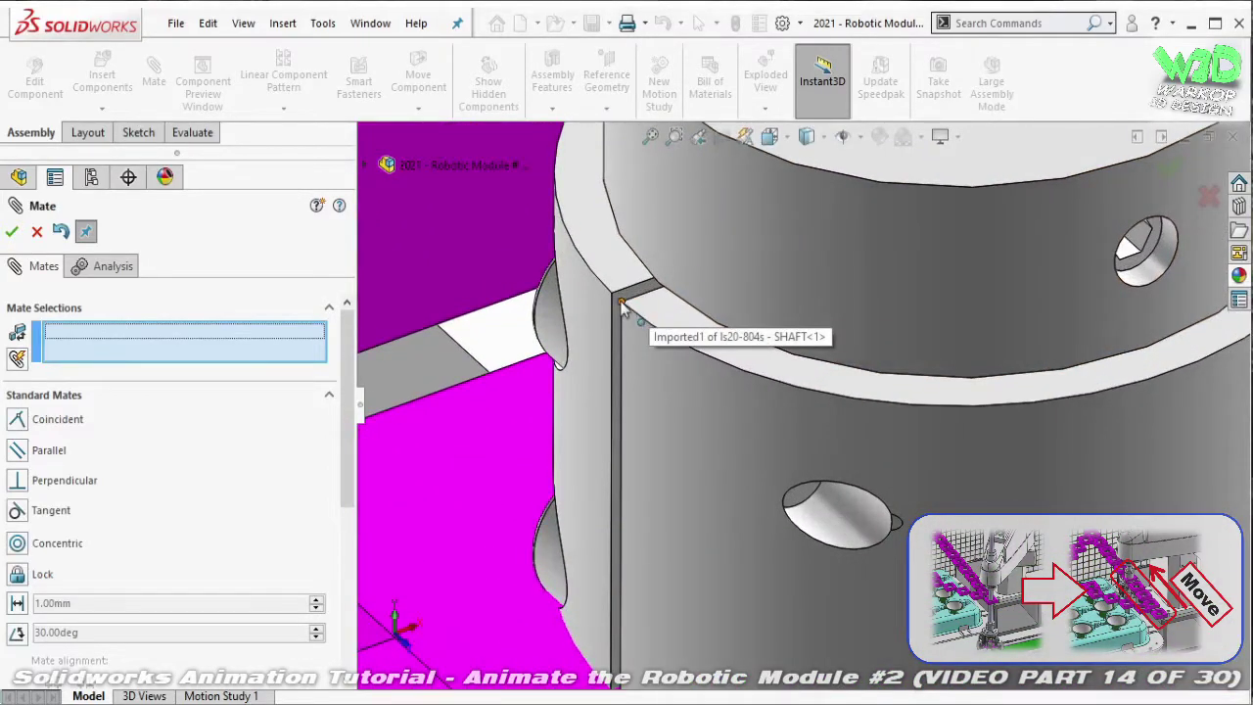
- Replace a mistaken corner pick, then add Parallel38 between the gripper's flat face and DATUM-2
{"action": "left_click", "coordinate": [623, 308]}
{"action": "right_click", "coordinate": [225, 334]}
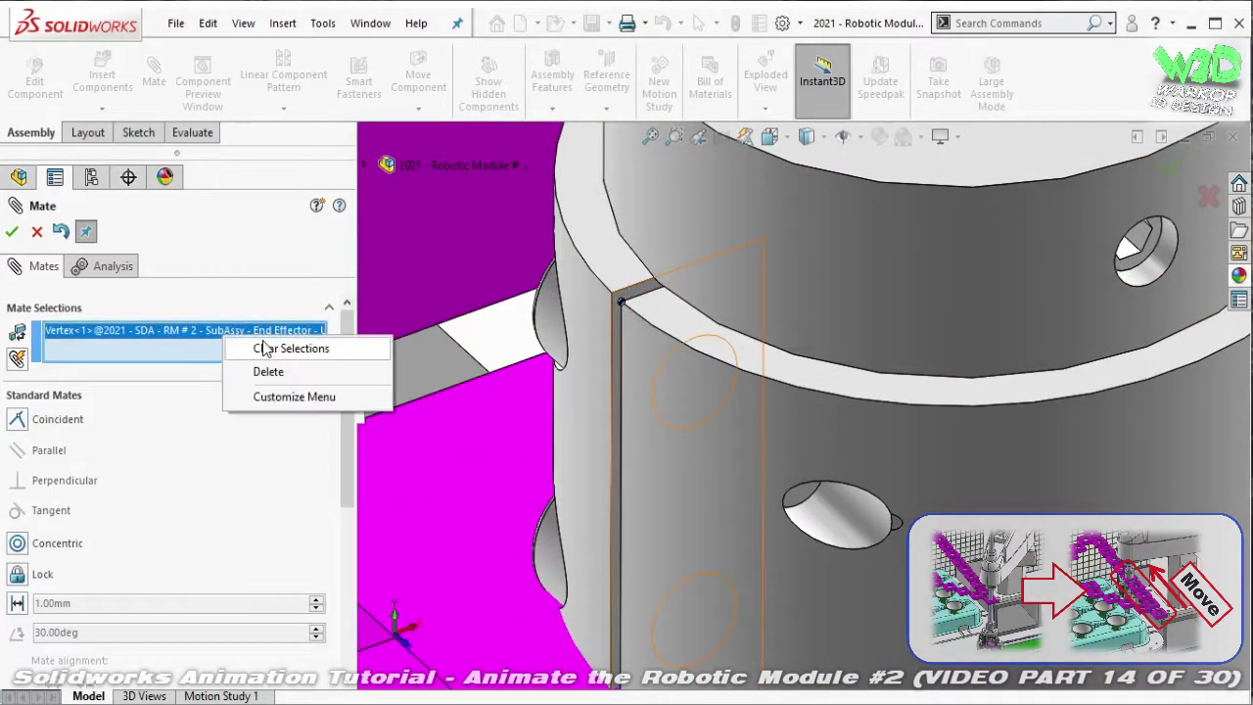
{"action": "left_click", "coordinate": [269, 347]}
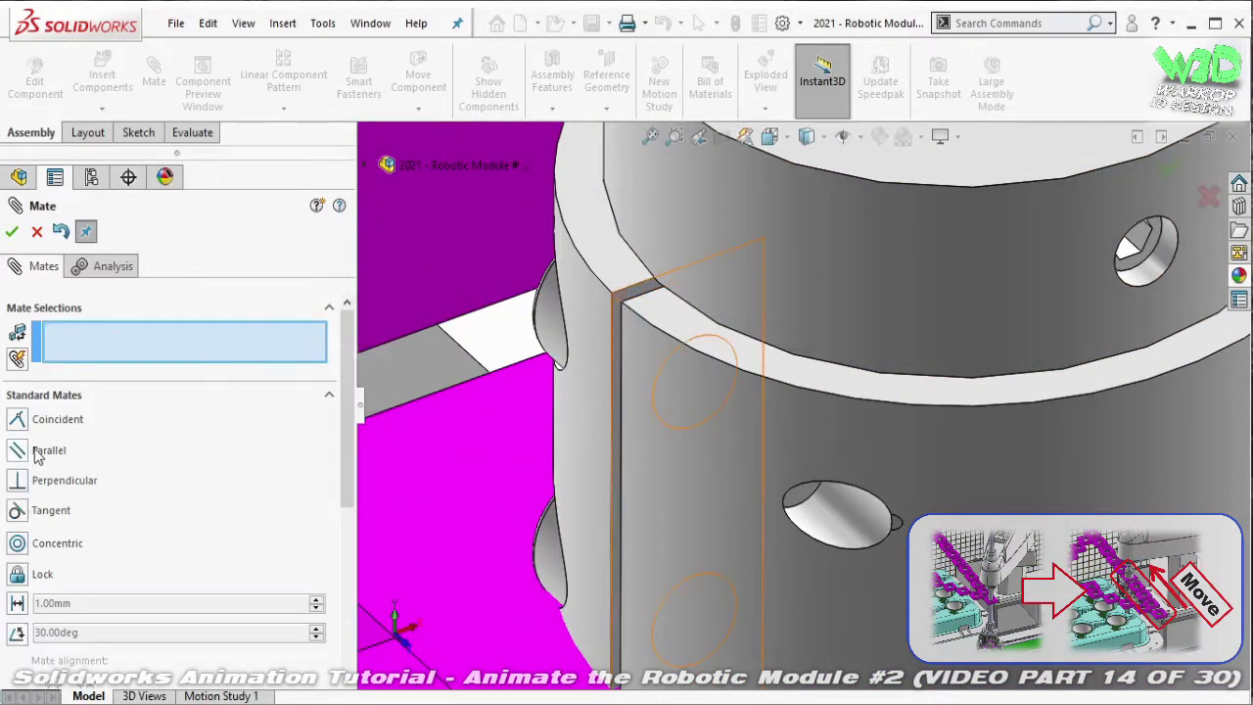
{"action": "left_click", "coordinate": [623, 303]}
{"action": "scroll", "coordinate": [623, 304], "scroll_direction": "up", "scroll_amount": 5}
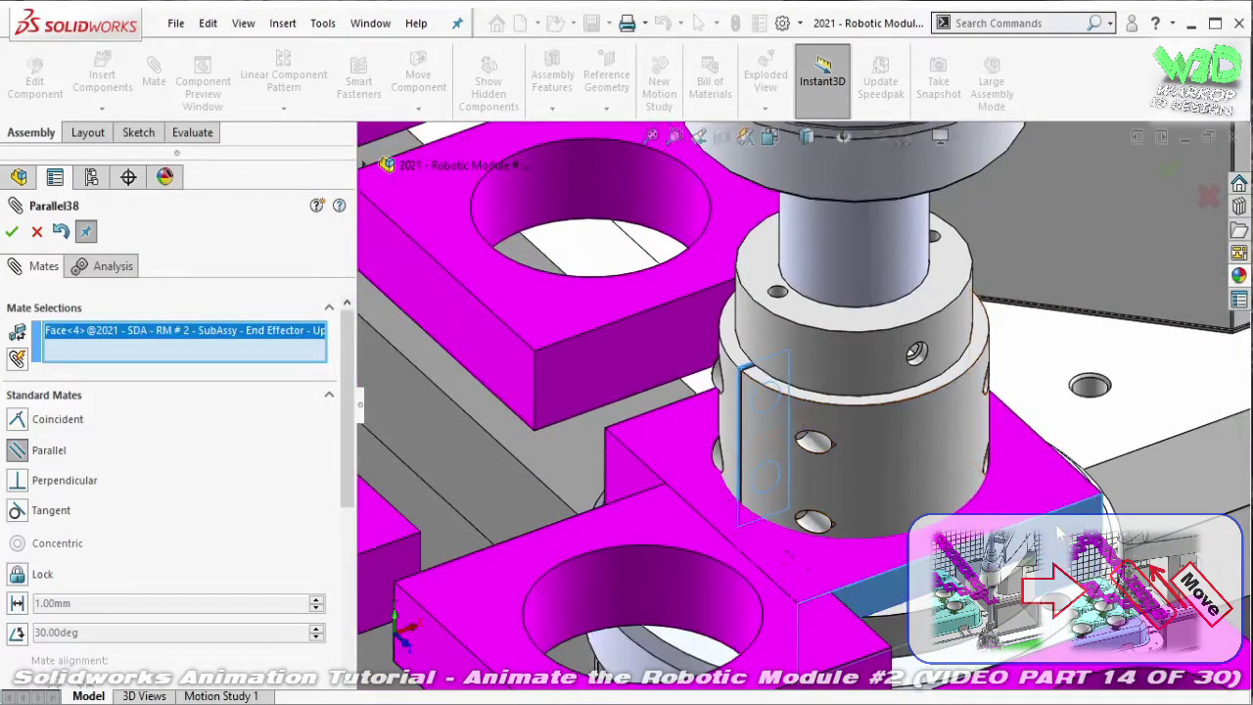
{"action": "left_click", "coordinate": [1058, 532]}
{"action": "key", "text": "Return"}
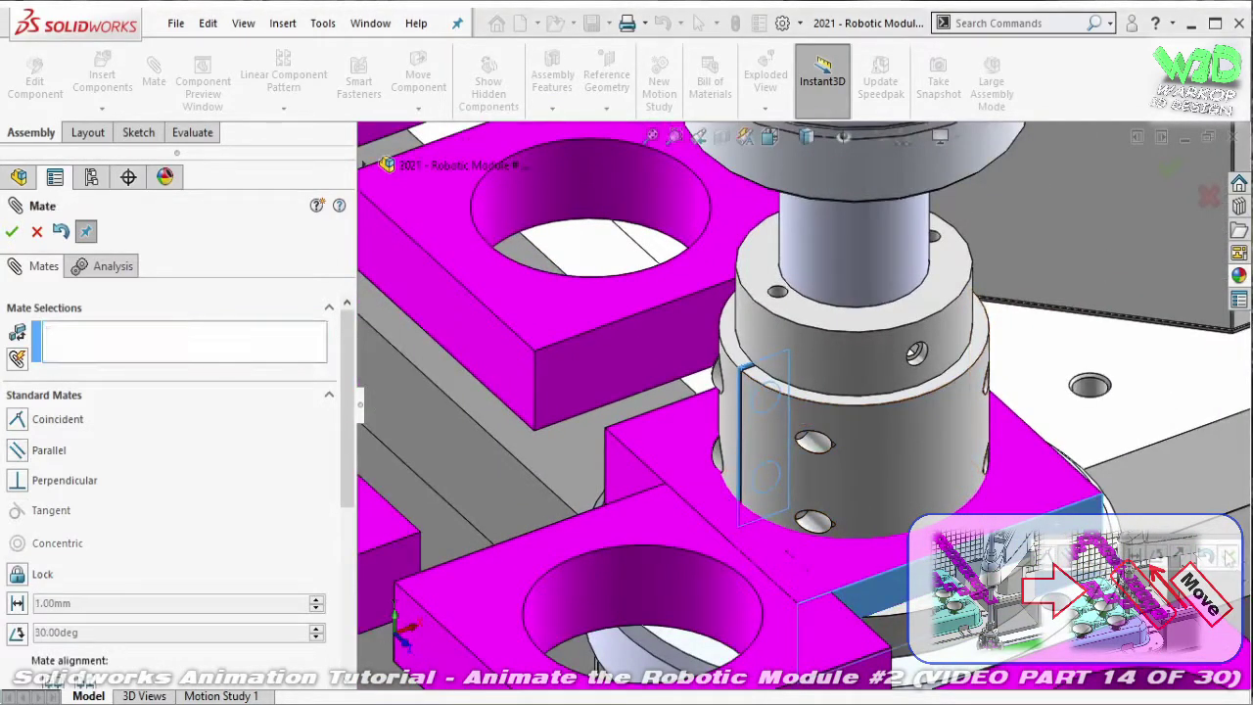
{"action": "scroll", "coordinate": [863, 522], "scroll_direction": "up", "scroll_amount": 5}
- Reposition the gripper finger and make its block edge coincident with a gripper body edge
{"action": "scroll", "coordinate": [863, 522], "scroll_direction": "up", "scroll_amount": 5}
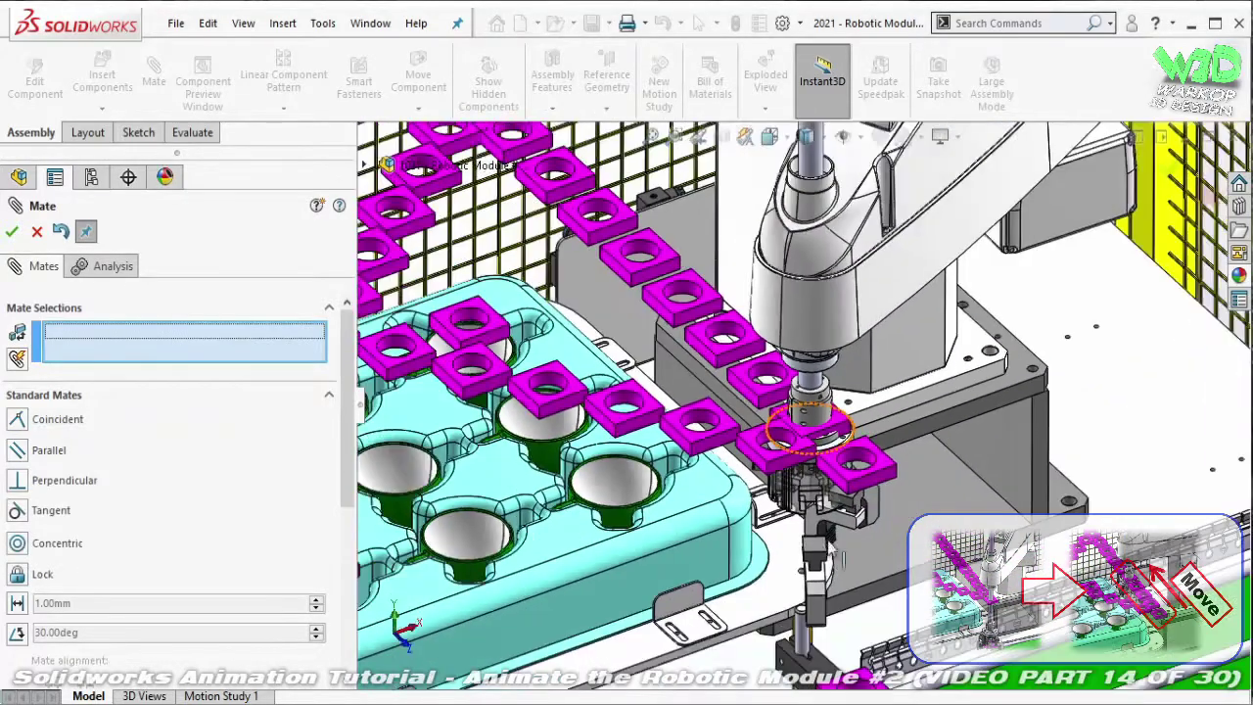
{"action": "scroll", "coordinate": [817, 492], "scroll_direction": "down", "scroll_amount": 6}
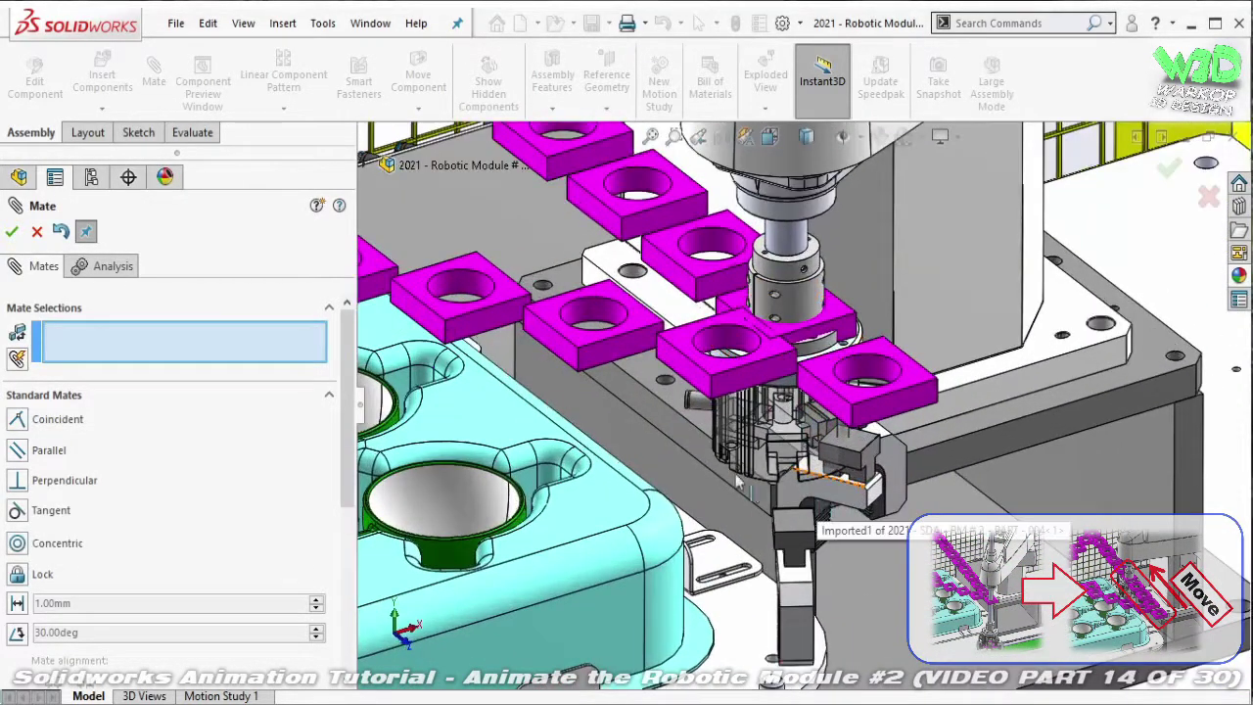
{"action": "left_click_drag", "start_coordinate": [817, 491], "coordinate": [556, 431]}
{"action": "left_click_drag", "start_coordinate": [906, 477], "coordinate": [1013, 441]}
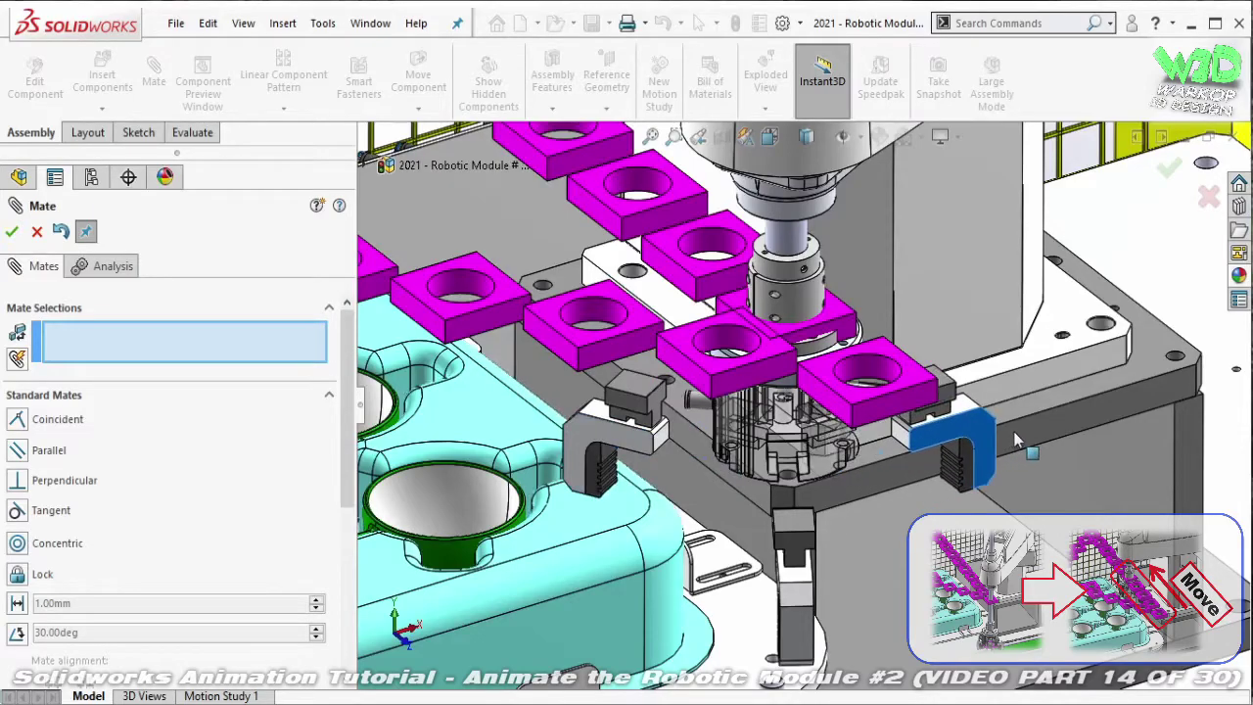
{"action": "middle_click_drag", "start_coordinate": [962, 445], "coordinate": [902, 400]}
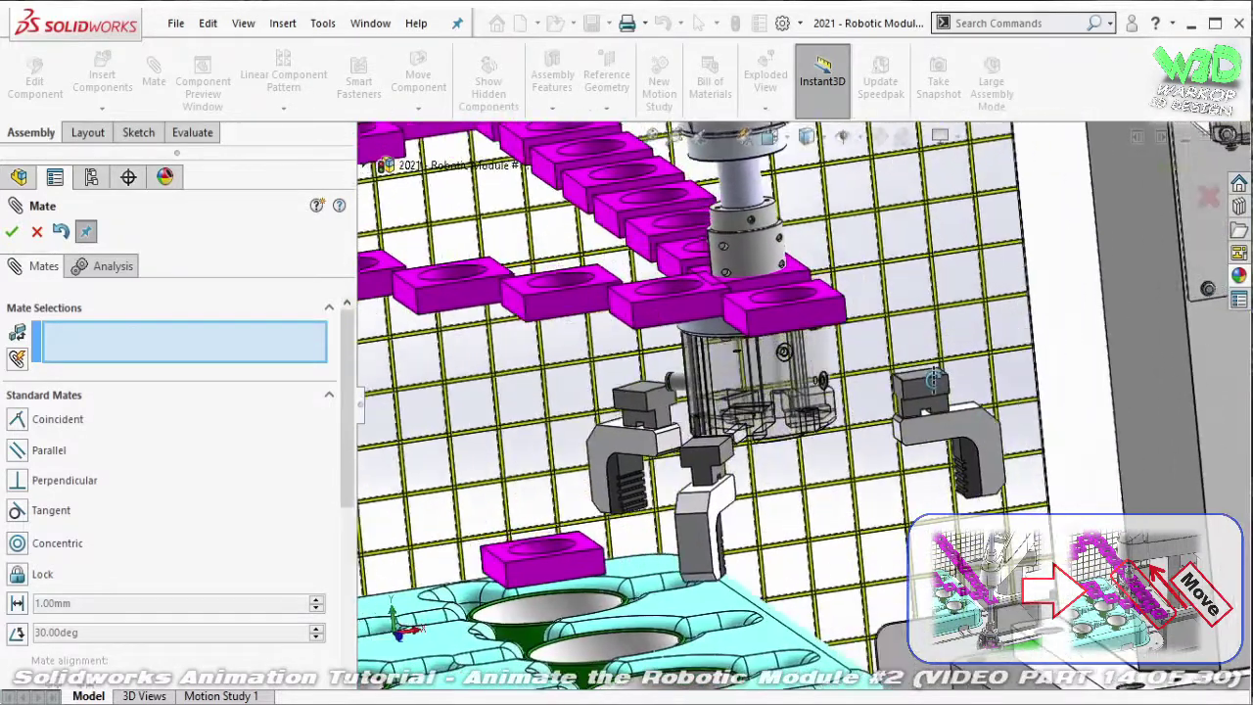
{"action": "scroll", "coordinate": [902, 399], "scroll_direction": "down", "scroll_amount": 3}
{"action": "scroll", "coordinate": [685, 411], "scroll_direction": "down", "scroll_amount": 3}
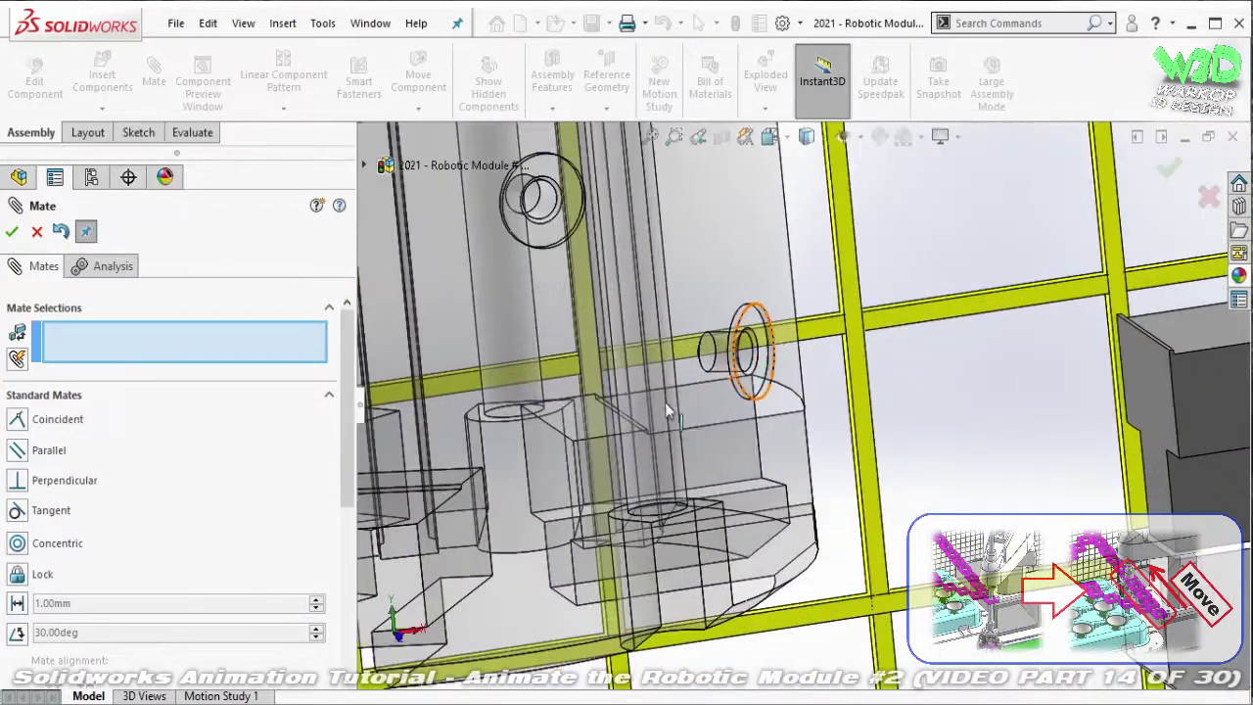
{"action": "left_click", "coordinate": [627, 418]}
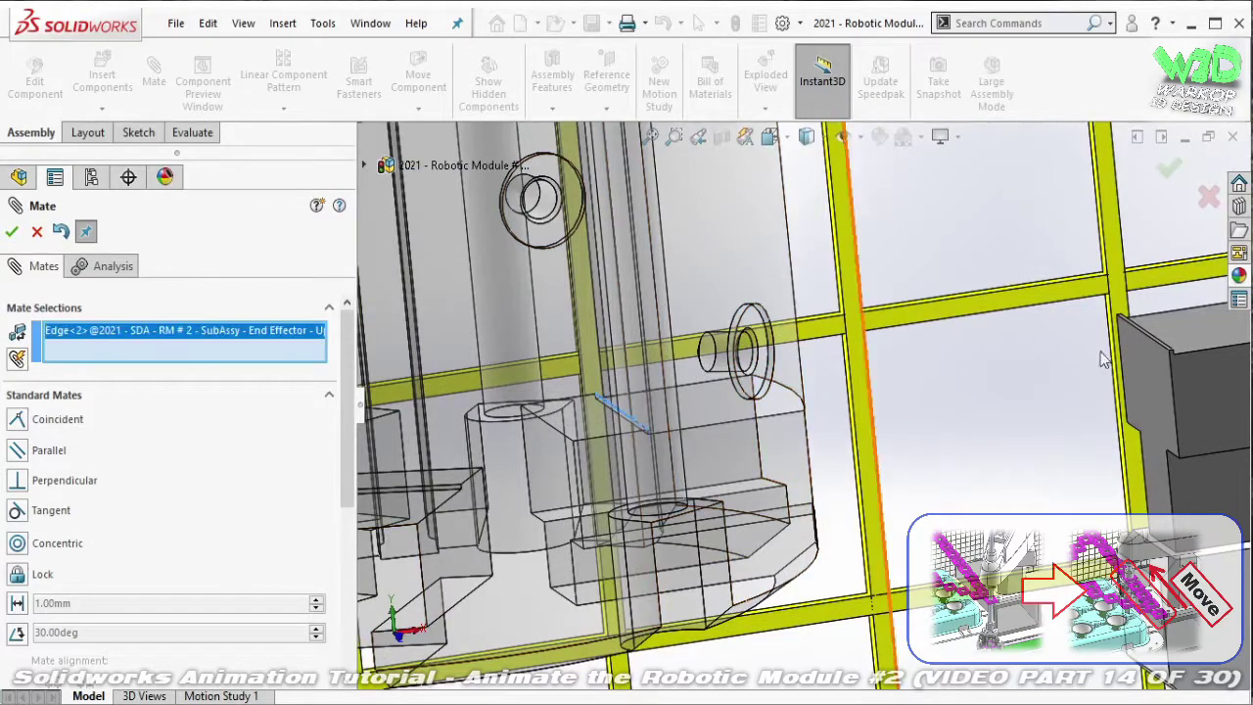
{"action": "left_click", "coordinate": [1163, 345]}
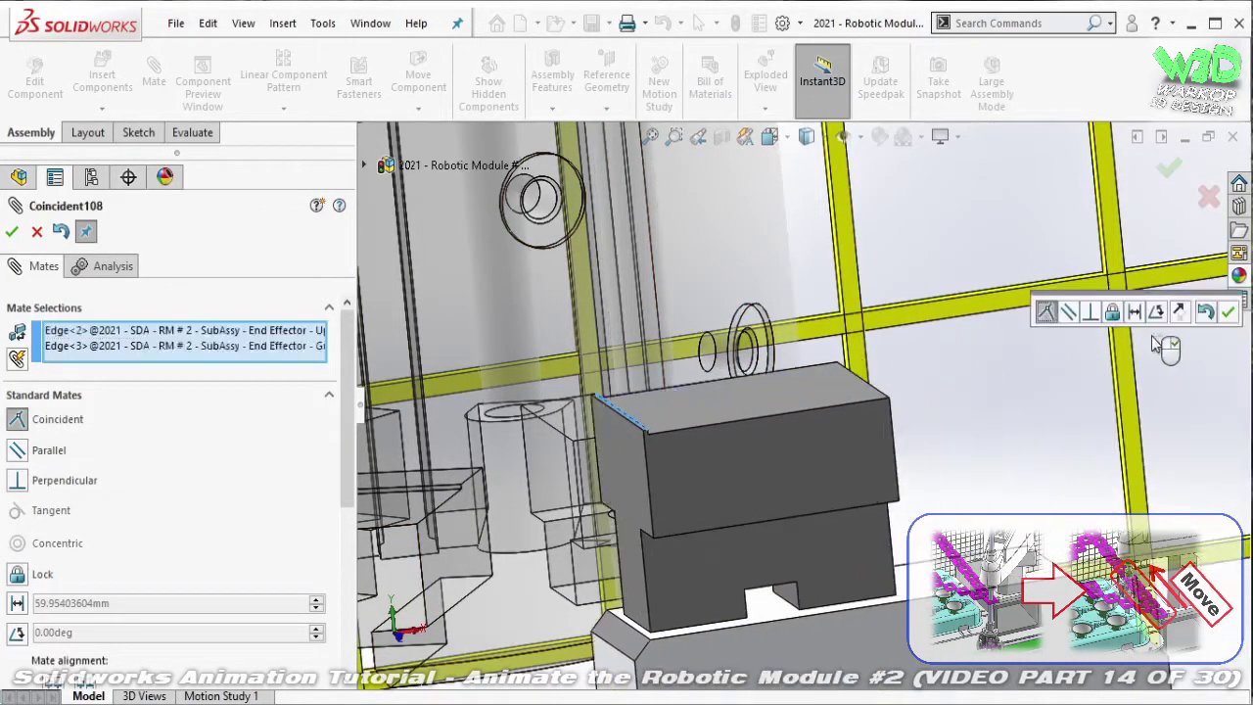
{"action": "left_click", "coordinate": [1228, 311]}
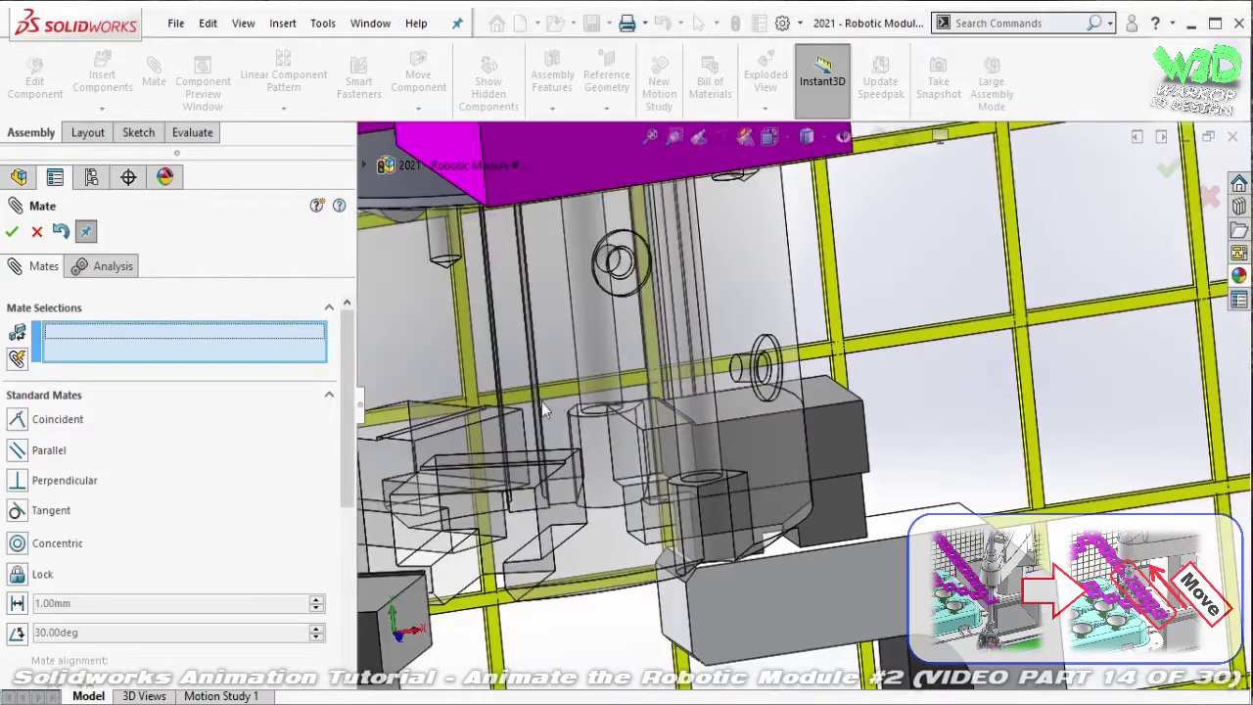
- Align the finger block's top edge with the gripper body edge
{"action": "middle_click_drag", "start_coordinate": [685, 411], "coordinate": [548, 452]}
{"action": "scroll", "coordinate": [546, 452], "scroll_direction": "up", "scroll_amount": 2}
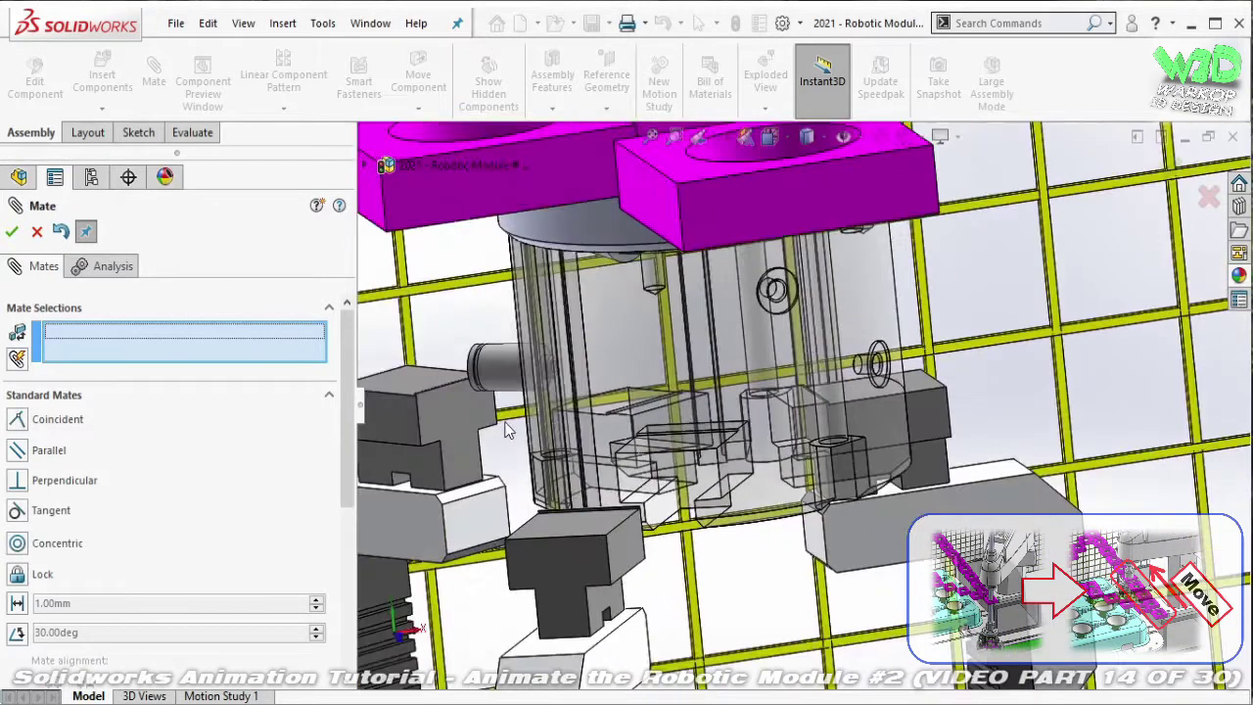
{"action": "scroll", "coordinate": [493, 409], "scroll_direction": "down", "scroll_amount": 3}
{"action": "scroll", "coordinate": [468, 386], "scroll_direction": "down", "scroll_amount": 3}
{"action": "scroll", "coordinate": [488, 364], "scroll_direction": "down", "scroll_amount": 3}
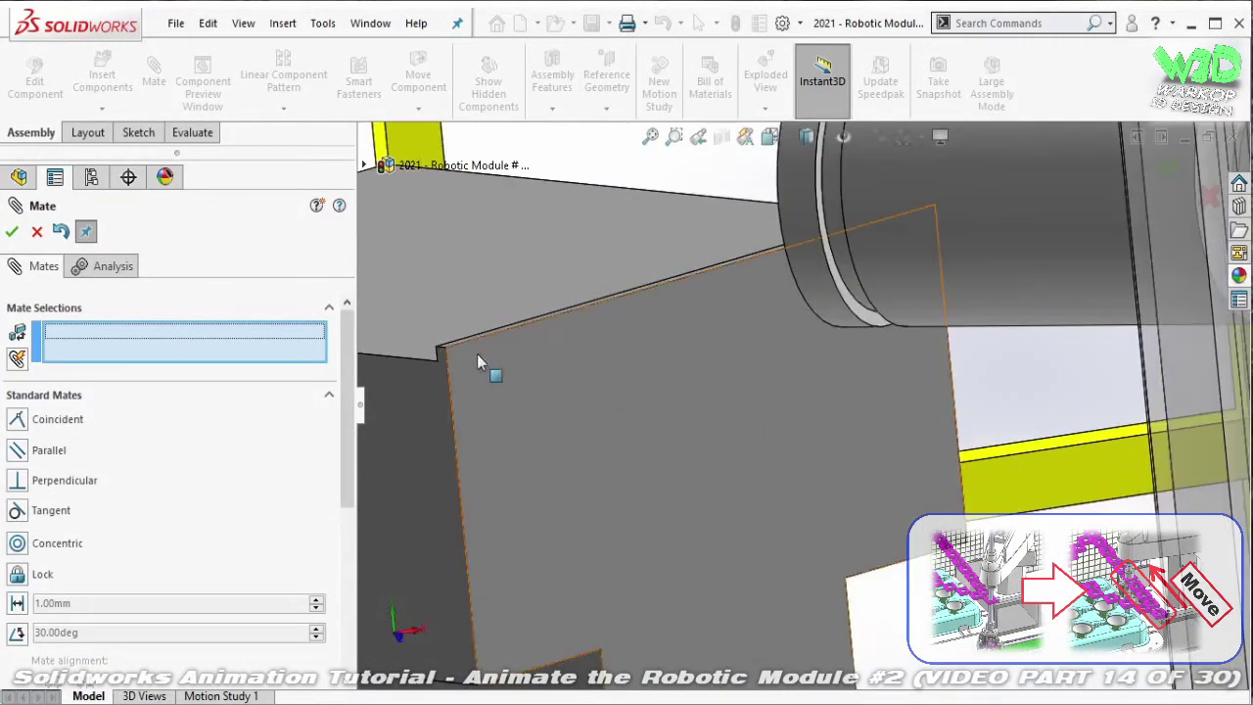
{"action": "left_click", "coordinate": [446, 345]}
{"action": "scroll", "coordinate": [736, 399], "scroll_direction": "up", "scroll_amount": 3}
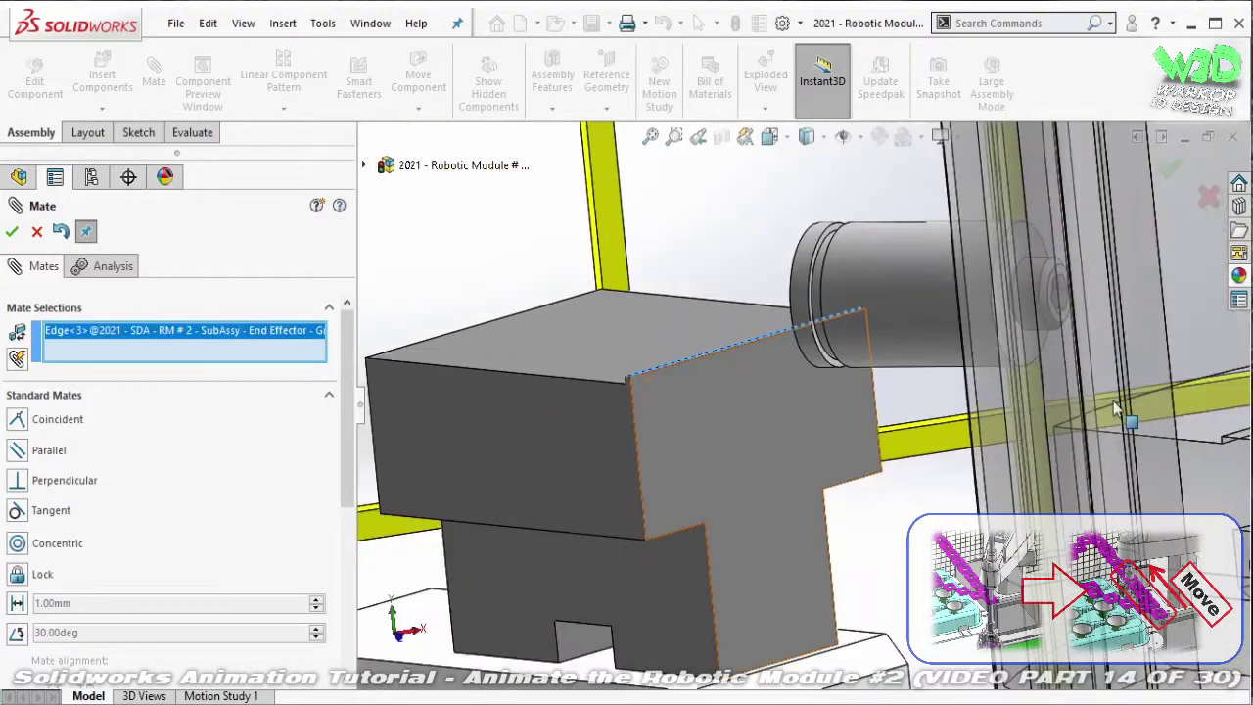
{"action": "scroll", "coordinate": [852, 417], "scroll_direction": "up", "scroll_amount": 2}
{"action": "scroll", "coordinate": [976, 436], "scroll_direction": "down", "scroll_amount": 5}
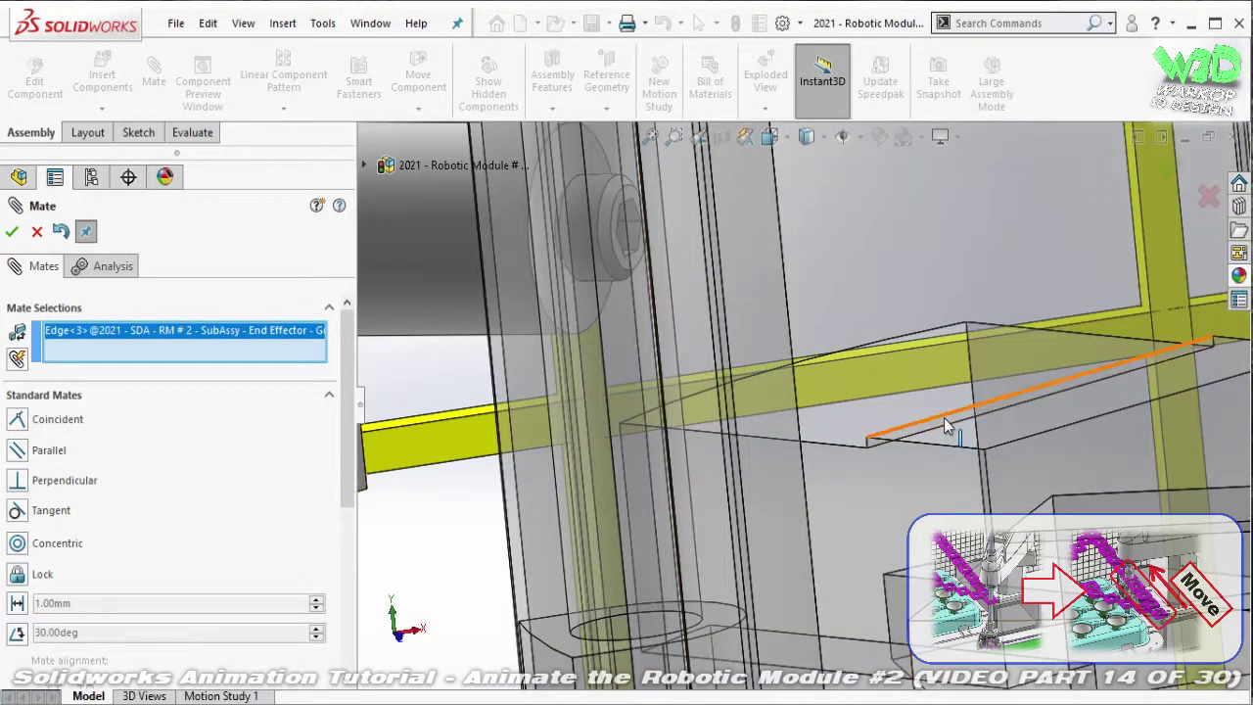
{"action": "left_click", "coordinate": [944, 419]}
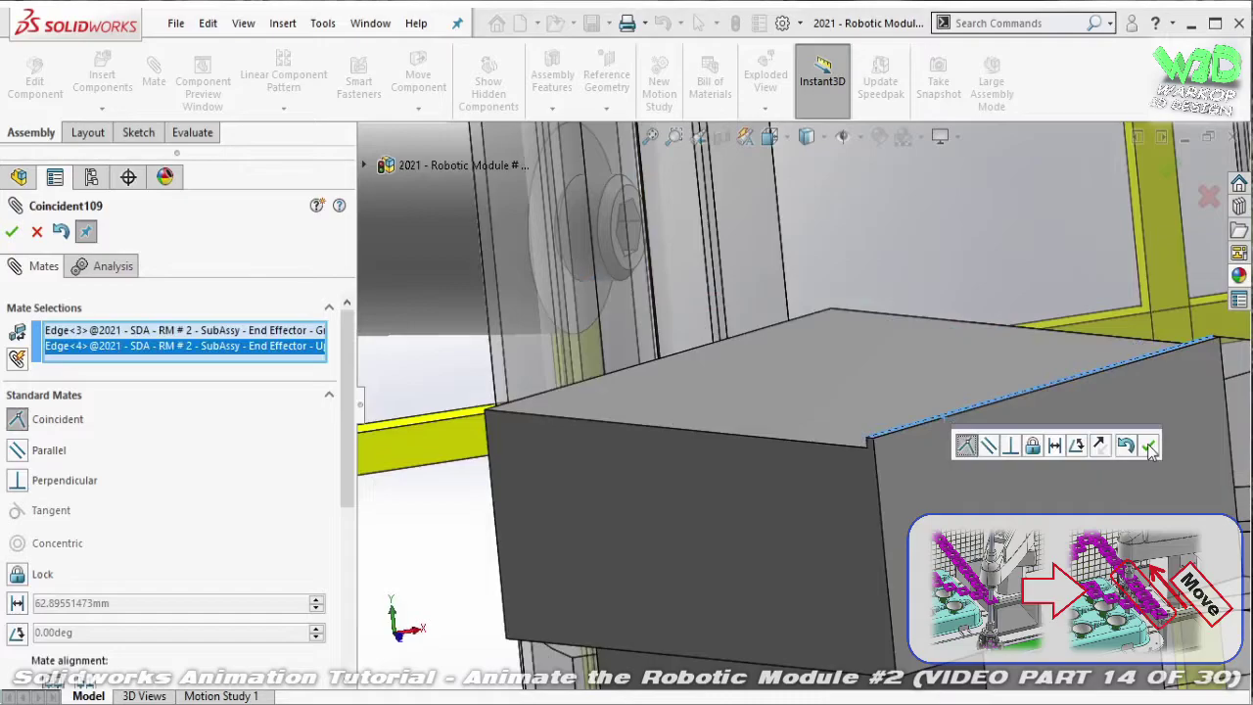
{"action": "left_click", "coordinate": [1145, 445]}
- Mate the finger block's lower edge coincident with the end effector's upper edge (Coincident110)
{"action": "scroll", "coordinate": [979, 500], "scroll_direction": "up", "scroll_amount": 3}
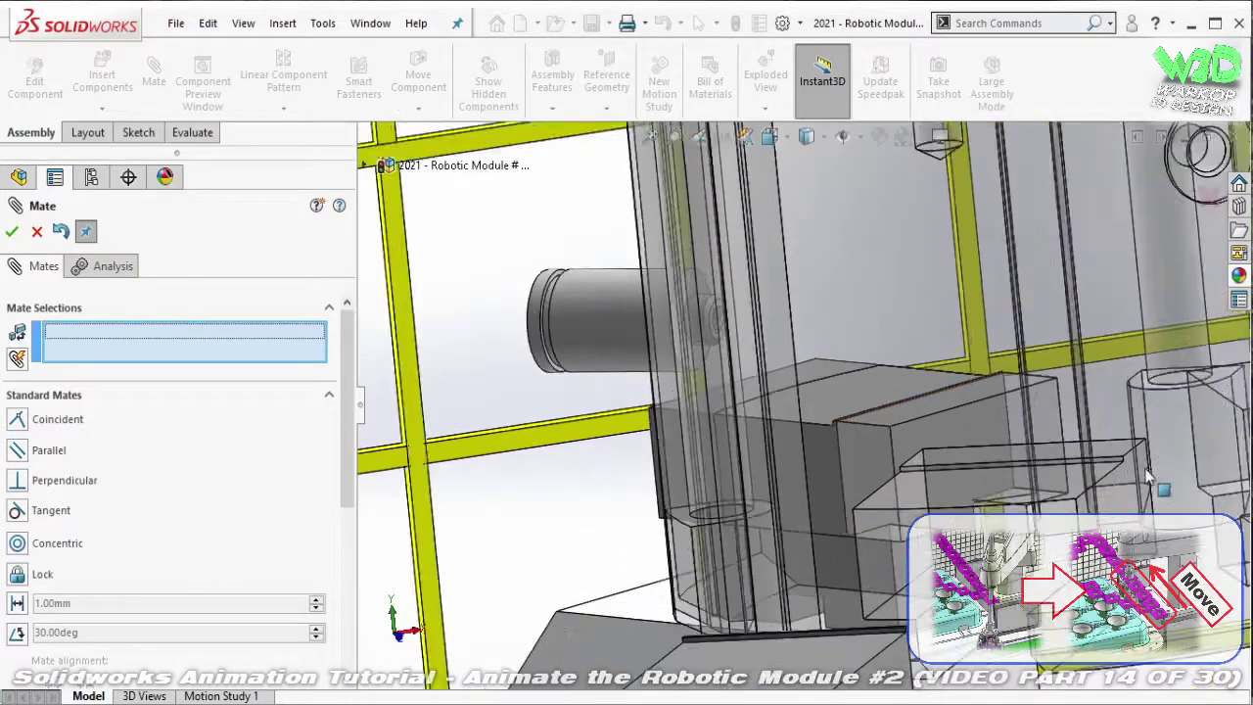
{"action": "scroll", "coordinate": [843, 546], "scroll_direction": "up", "scroll_amount": 2}
{"action": "scroll", "coordinate": [856, 562], "scroll_direction": "down", "scroll_amount": 2}
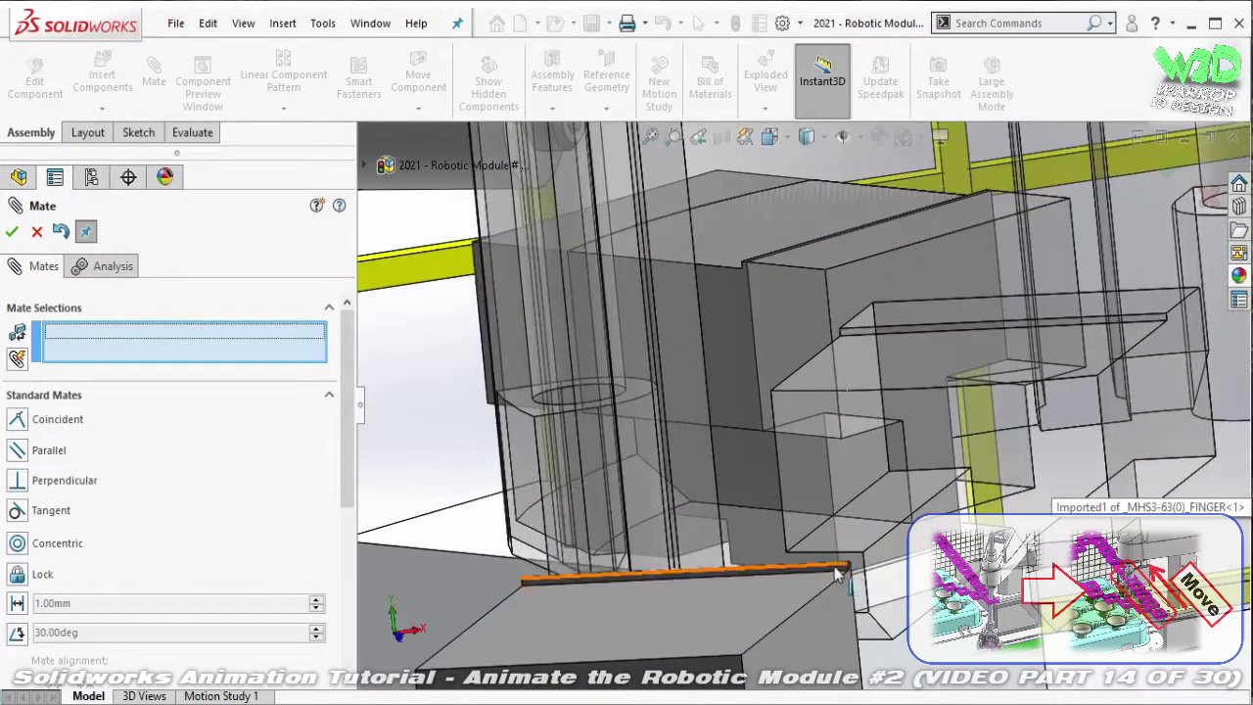
{"action": "left_click", "coordinate": [832, 576]}
{"action": "scroll", "coordinate": [812, 580], "scroll_direction": "down", "scroll_amount": 2}
{"action": "scroll", "coordinate": [803, 582], "scroll_direction": "down", "scroll_amount": 1}
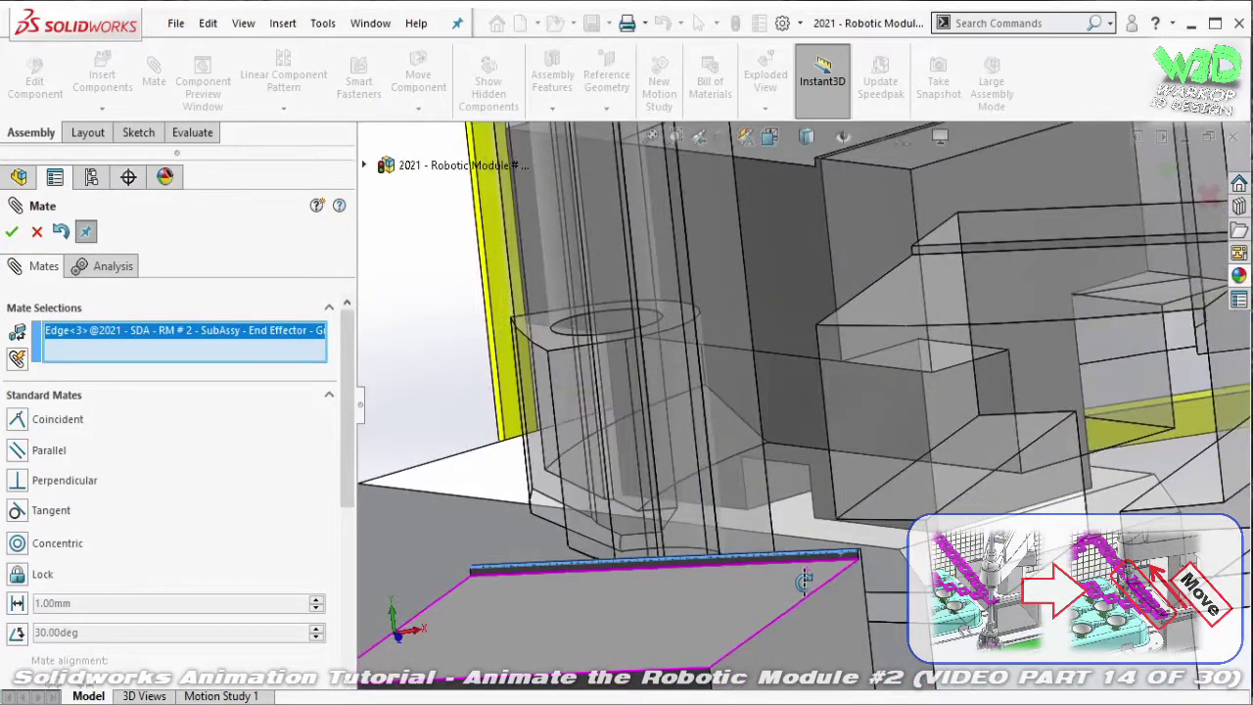
{"action": "scroll", "coordinate": [803, 580], "scroll_direction": "down", "scroll_amount": 2}
{"action": "left_click", "coordinate": [1132, 248]}
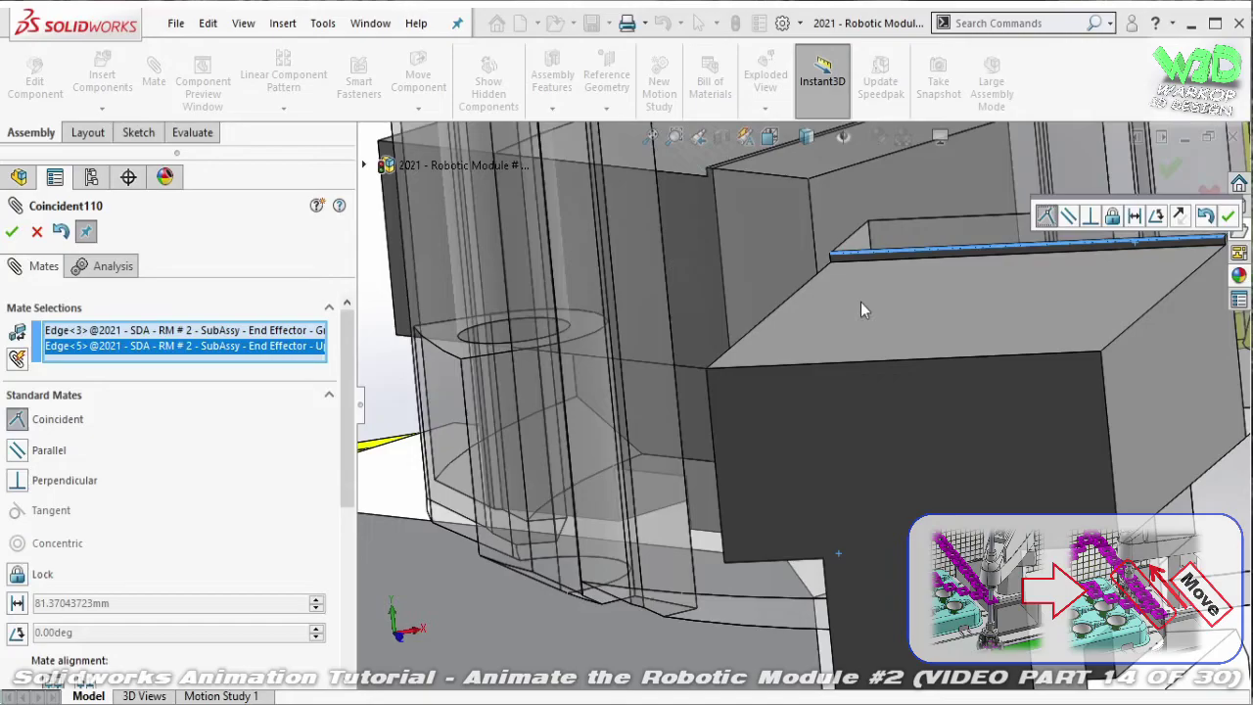
{"action": "key", "text": "Return"}
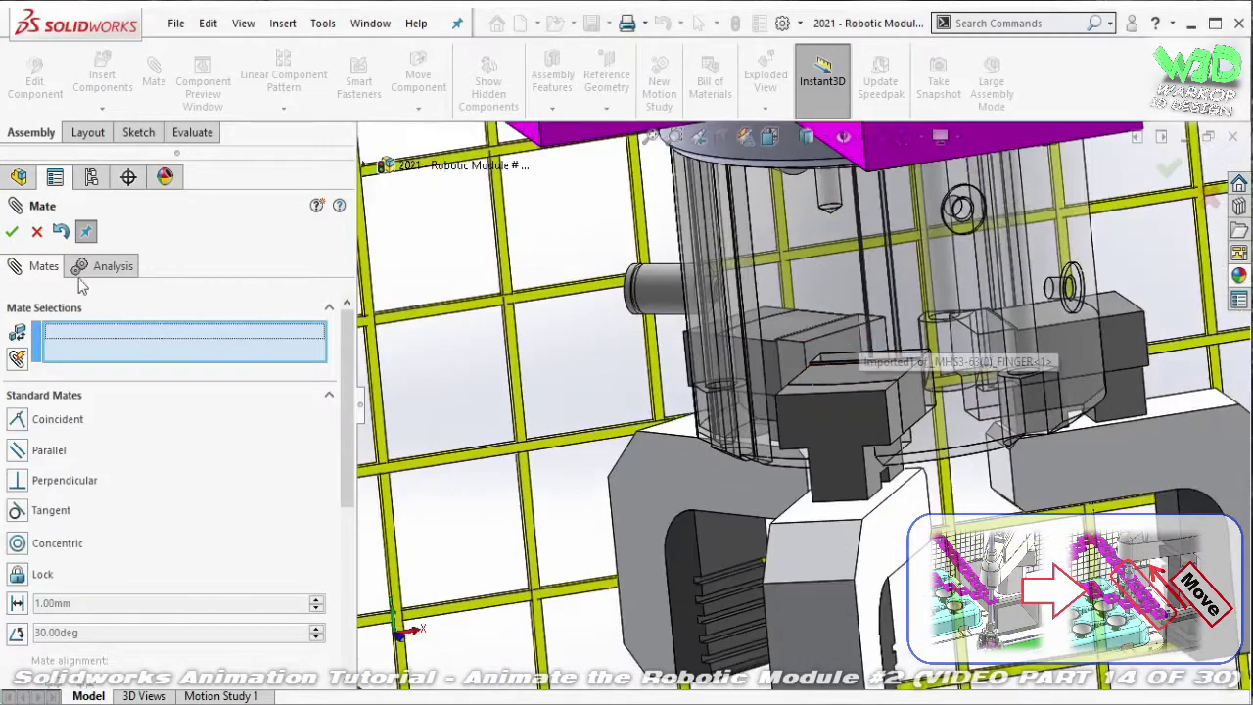
{"action": "key", "text": "Escape"}
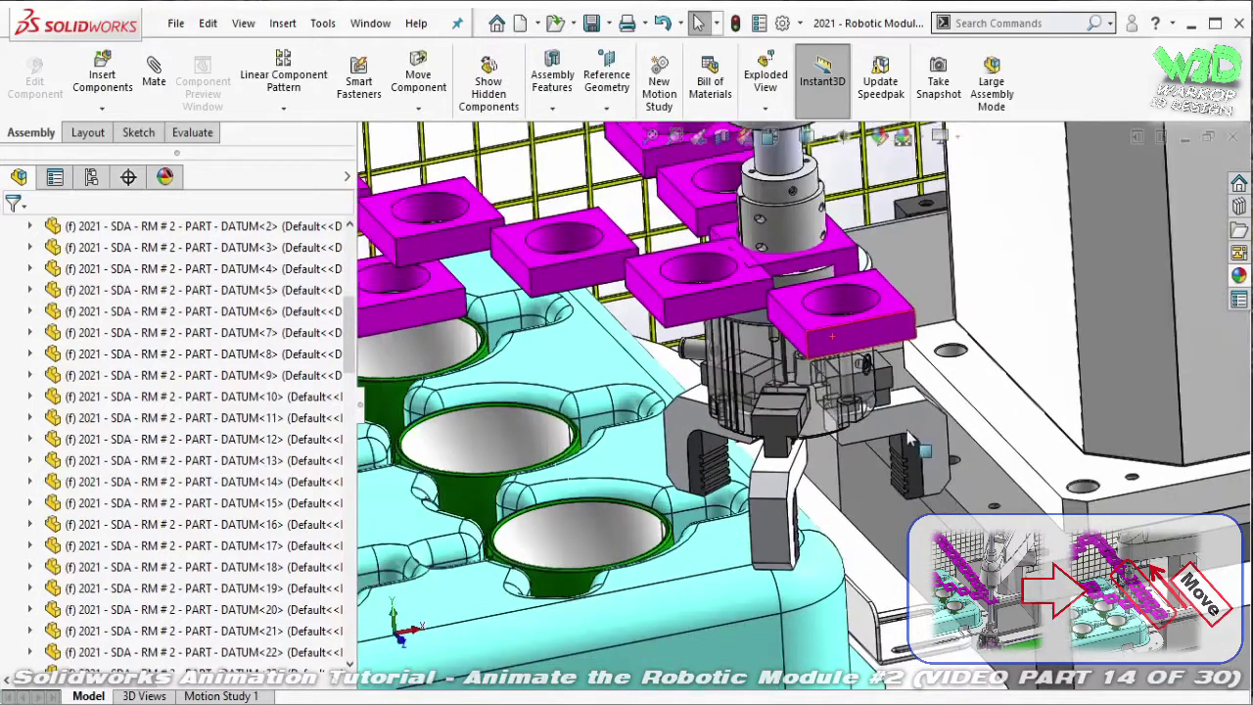
- Check that the left and right gripper fingers are fully defined
{"action": "left_click", "coordinate": [939, 431]}
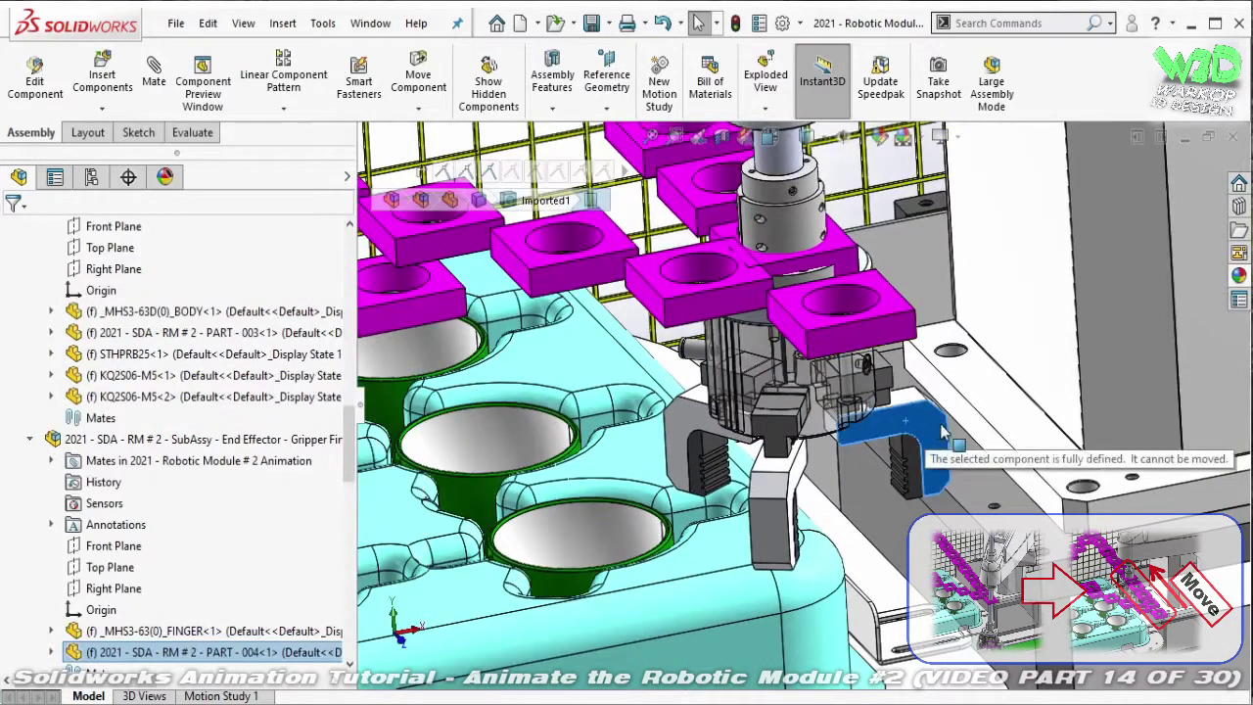
{"action": "left_click", "coordinate": [773, 517]}
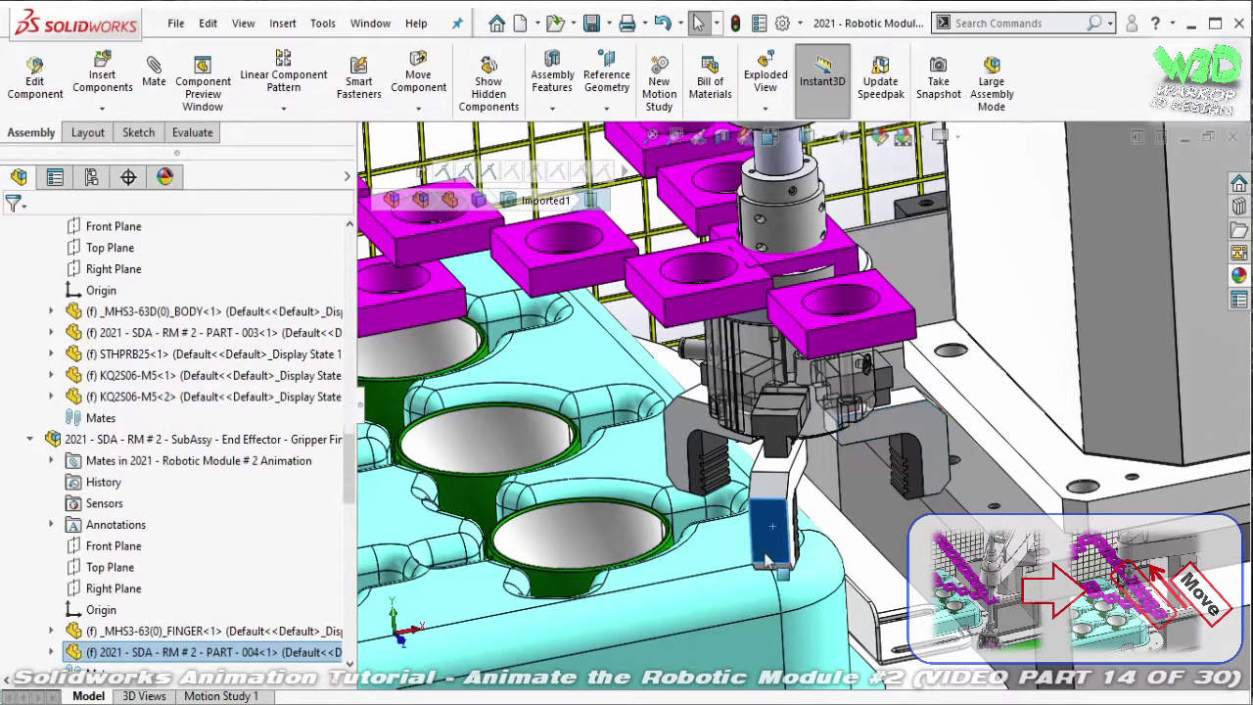
{"action": "left_click", "coordinate": [672, 449]}
- Zoom to fit the whole fixture and robot, and scroll the tree to Pos 16
{"action": "key", "text": "f"}
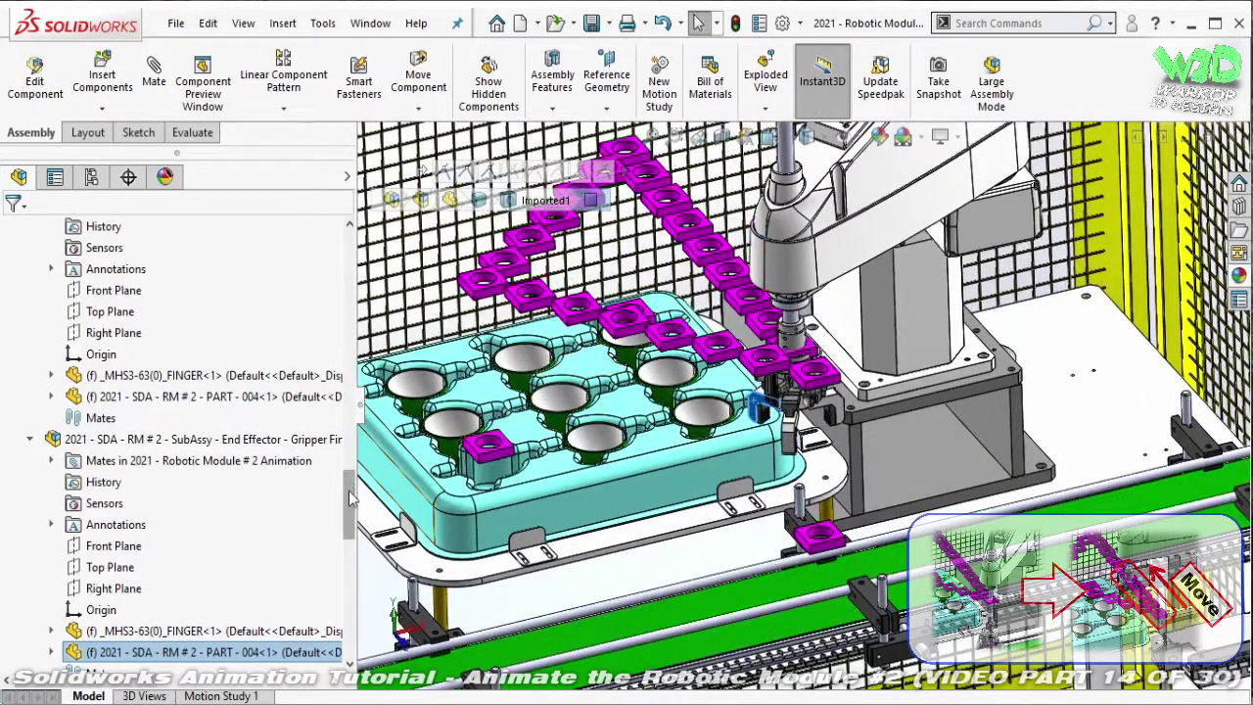
{"action": "left_click_drag", "start_coordinate": [350, 498], "coordinate": [331, 631]}
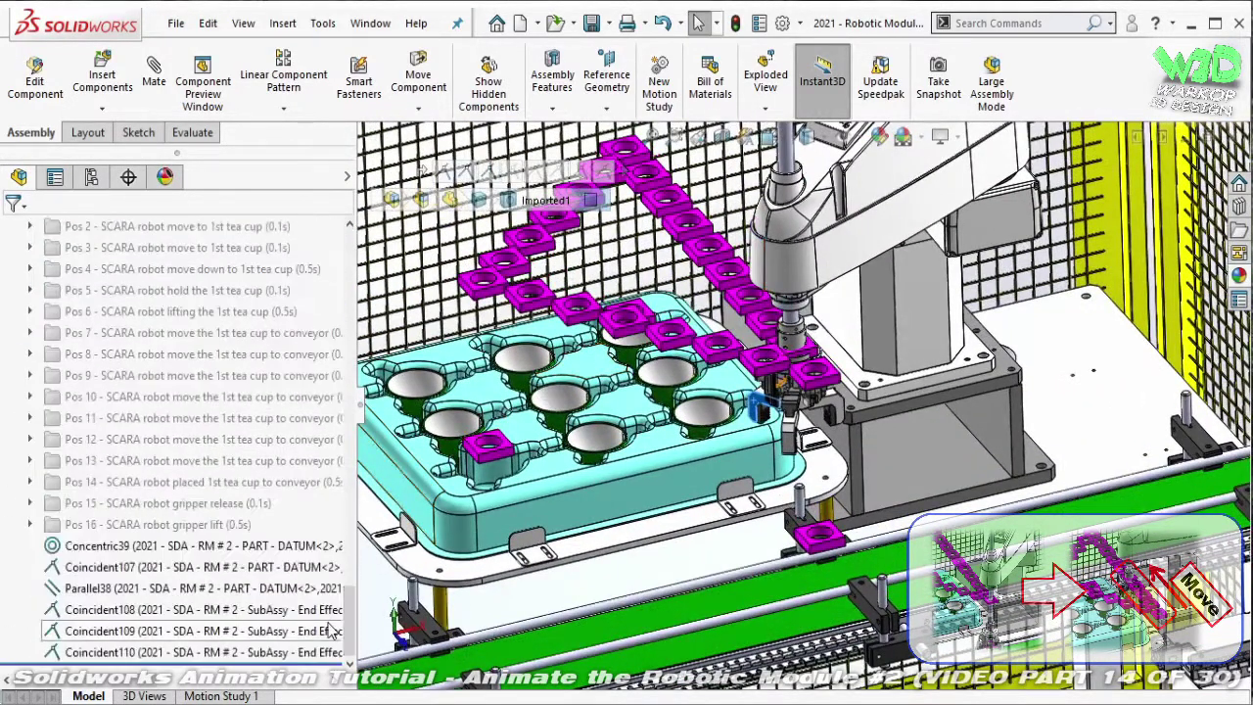
{"action": "left_click", "coordinate": [225, 527]}
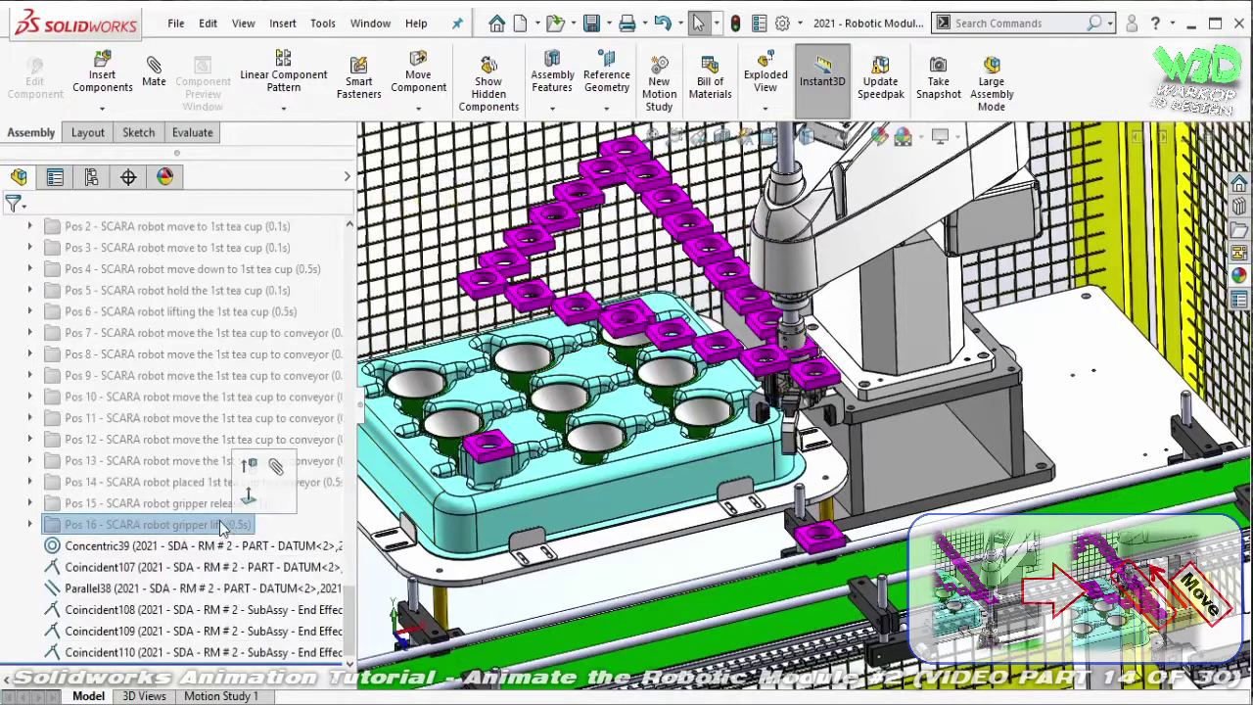
{"action": "scroll", "coordinate": [209, 525], "scroll_direction": "up", "scroll_amount": 1}
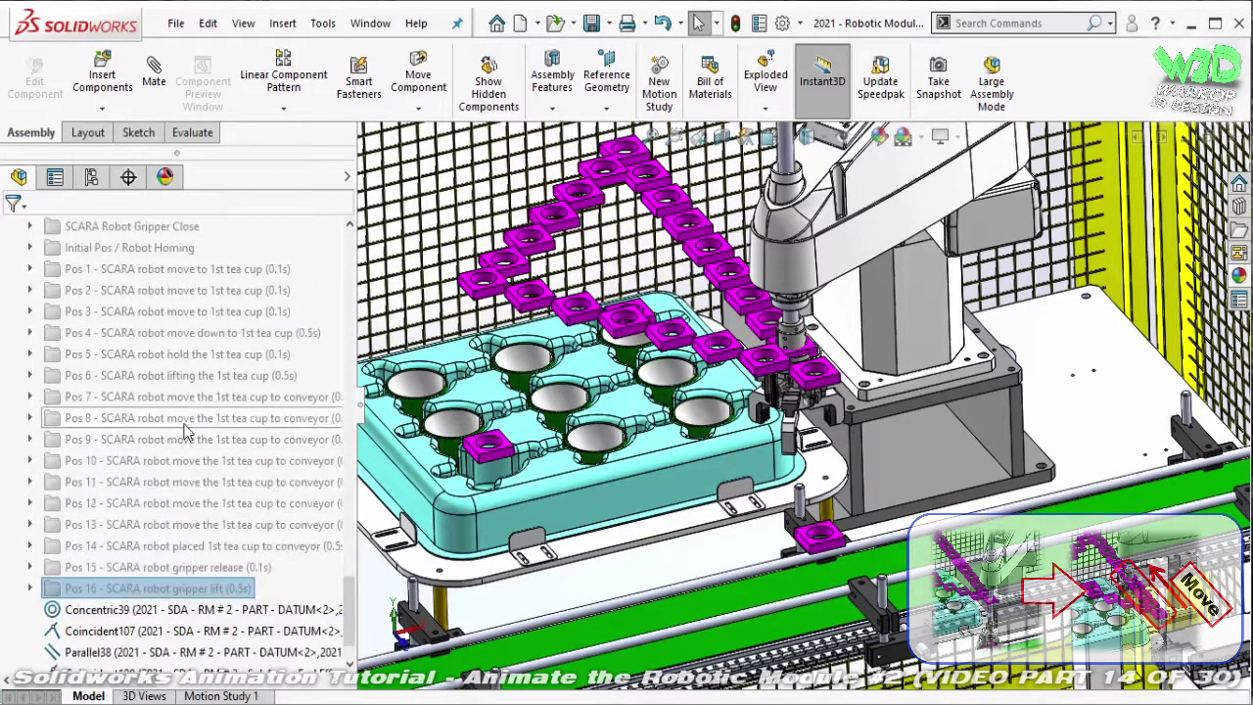
- Copy the Pos 1 folder's name to reuse as a naming template
{"action": "left_click", "coordinate": [257, 274]}
{"action": "left_click", "coordinate": [180, 275]}
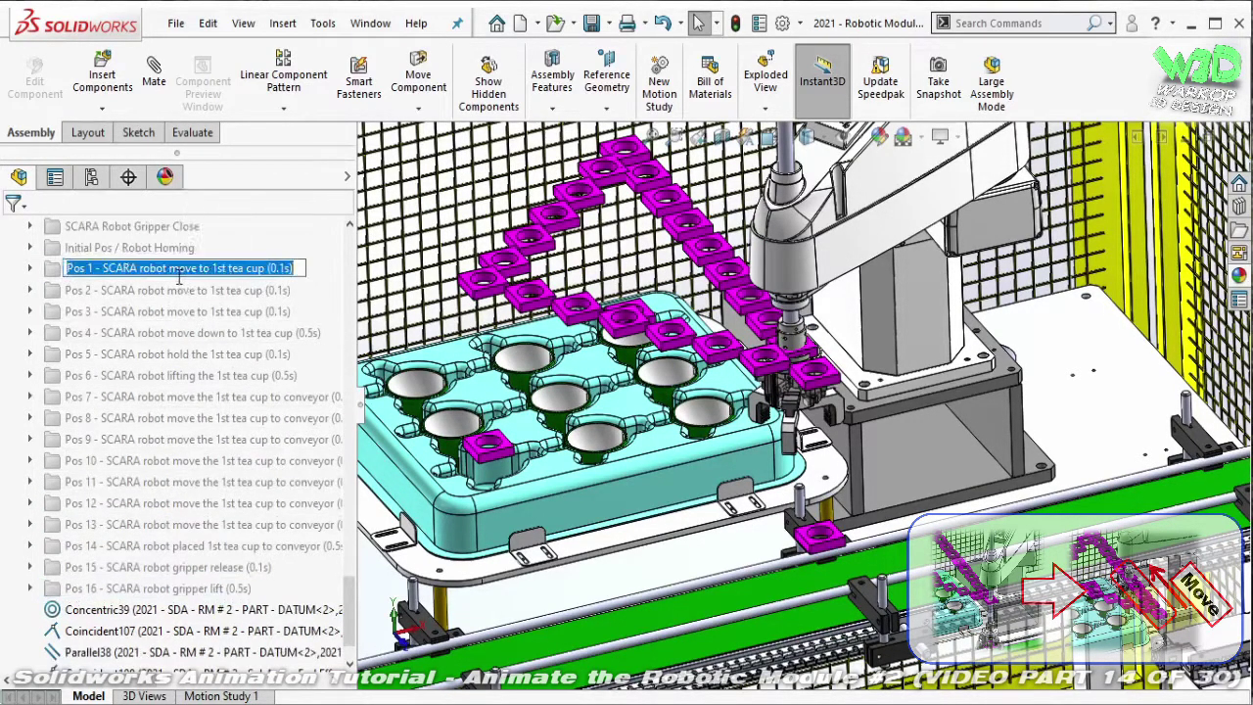
{"action": "right_click", "coordinate": [180, 274]}
{"action": "left_click", "coordinate": [217, 341]}
- Group Concentric39–Coincident110 into a suppressed folder 'Pos 17 - SCARA robot move to 2nd tea cup (0.1s)'
{"action": "left_click", "coordinate": [120, 609]}
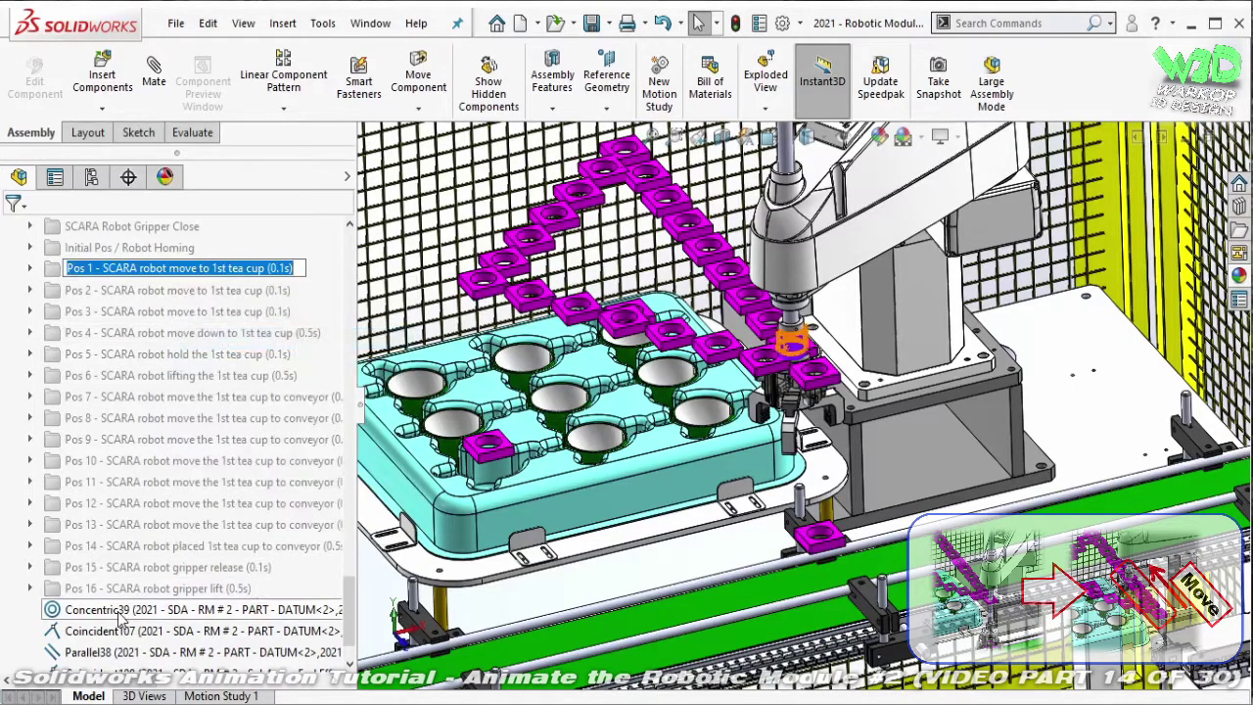
{"action": "scroll", "coordinate": [120, 612], "scroll_direction": "down", "scroll_amount": 1}
{"action": "left_click", "coordinate": [125, 652], "text": "shift"}
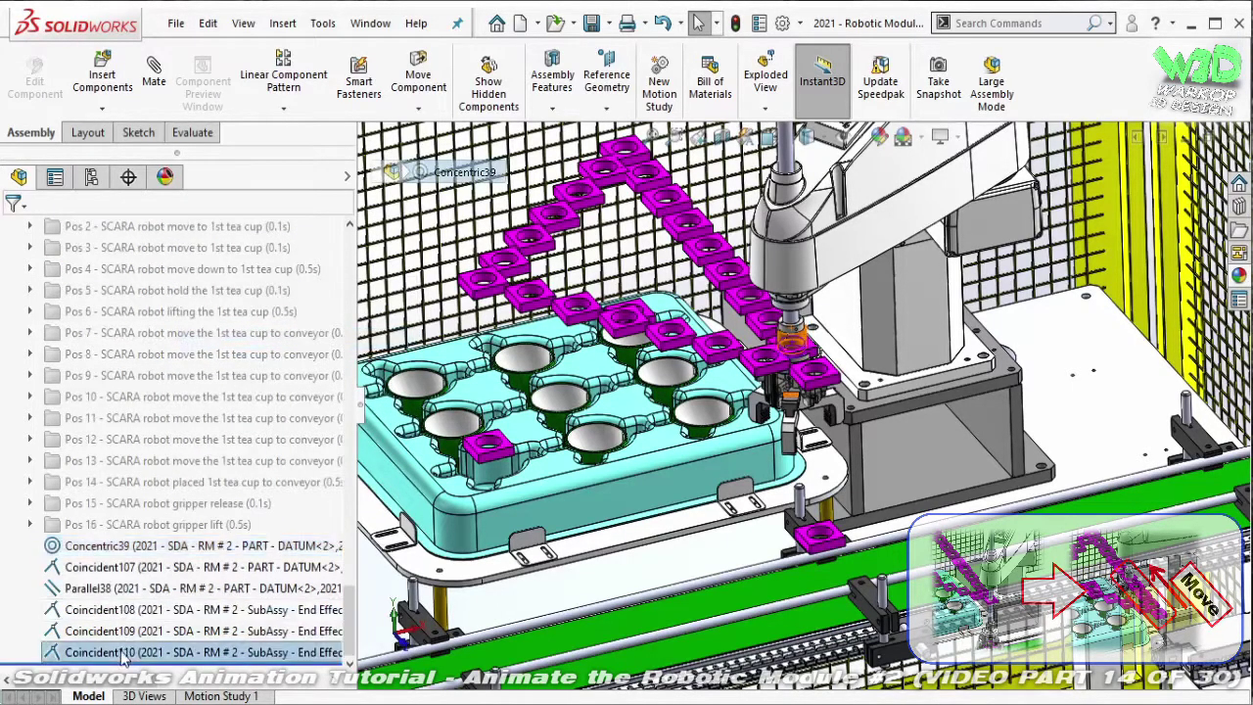
{"action": "right_click", "coordinate": [125, 652]}
{"action": "left_click", "coordinate": [207, 514]}
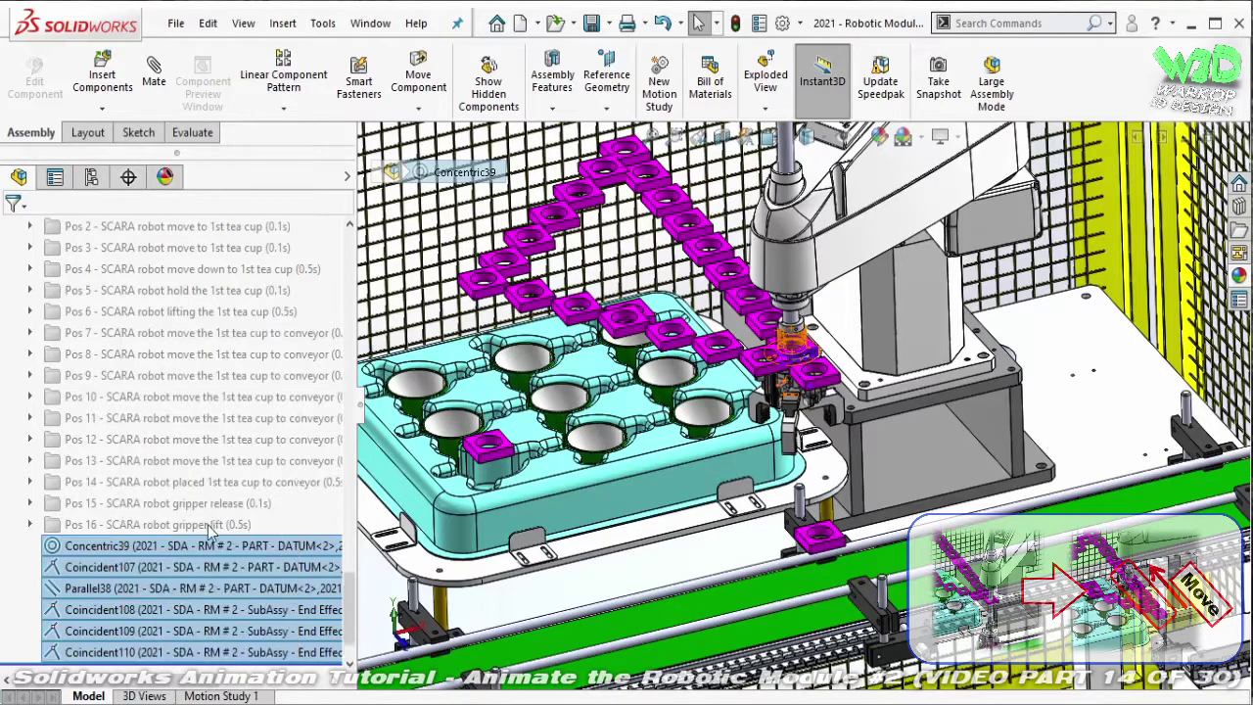
{"action": "right_click", "coordinate": [98, 651]}
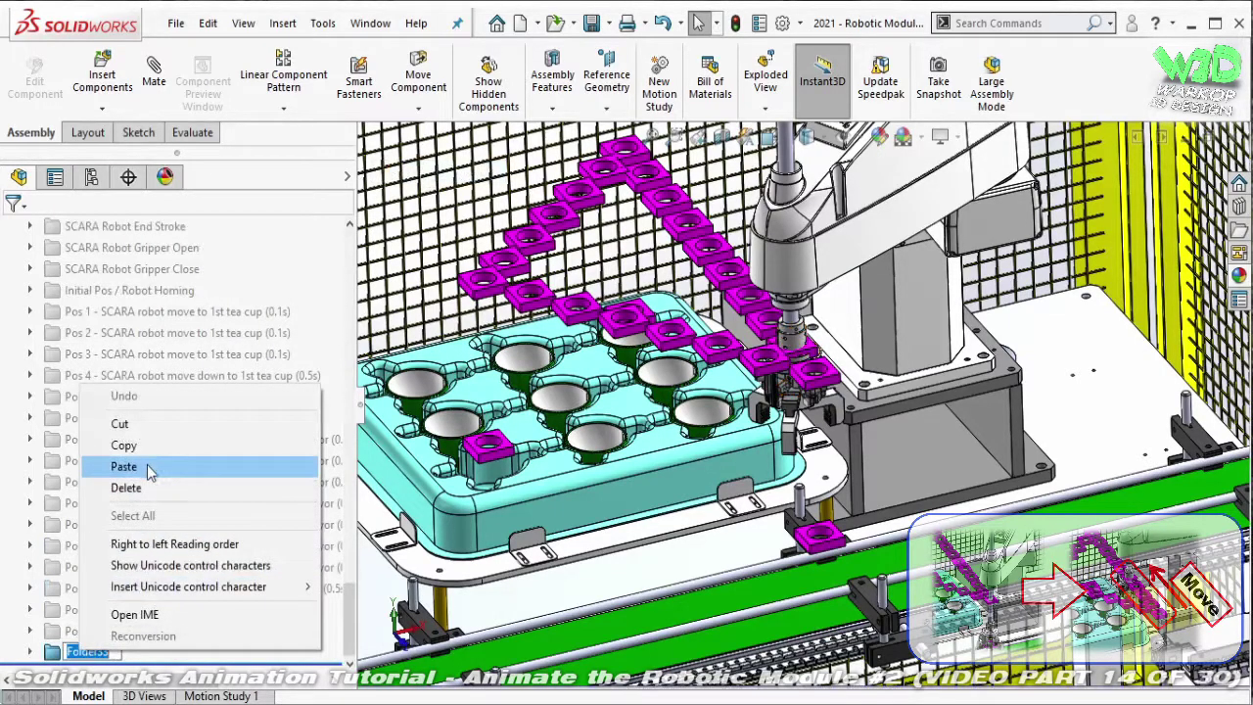
{"action": "left_click", "coordinate": [150, 467]}
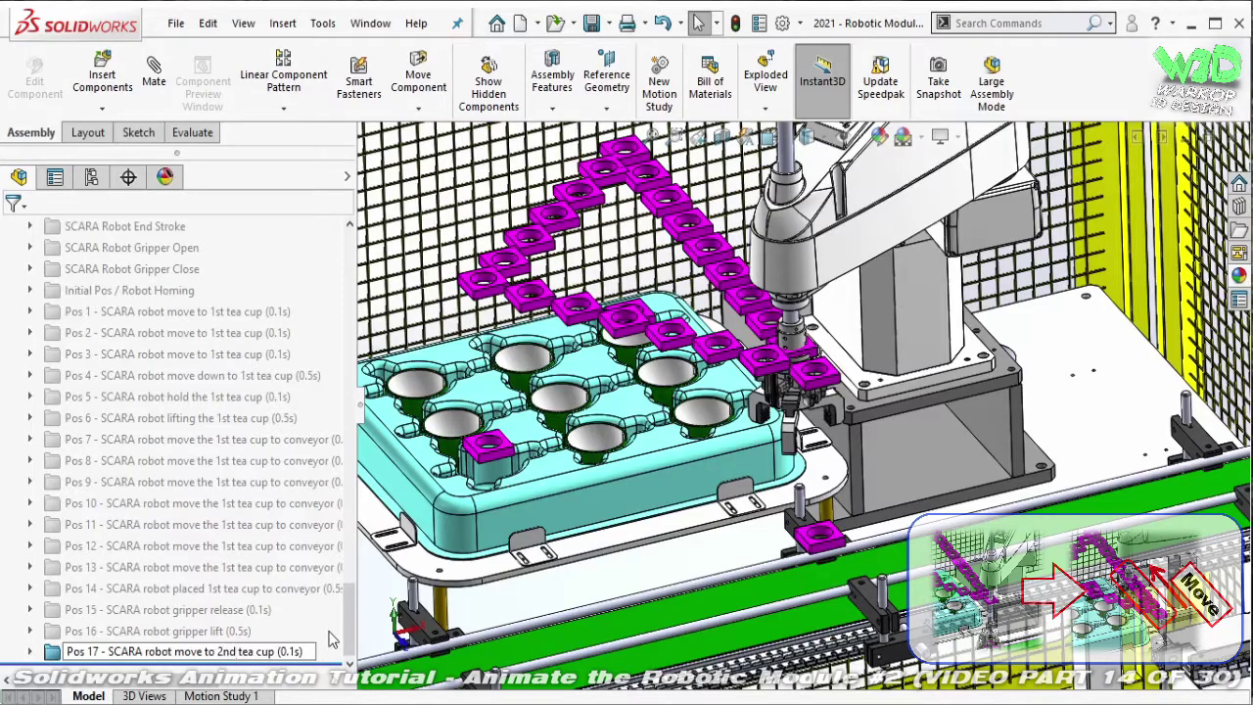
{"action": "key", "text": "Return"}
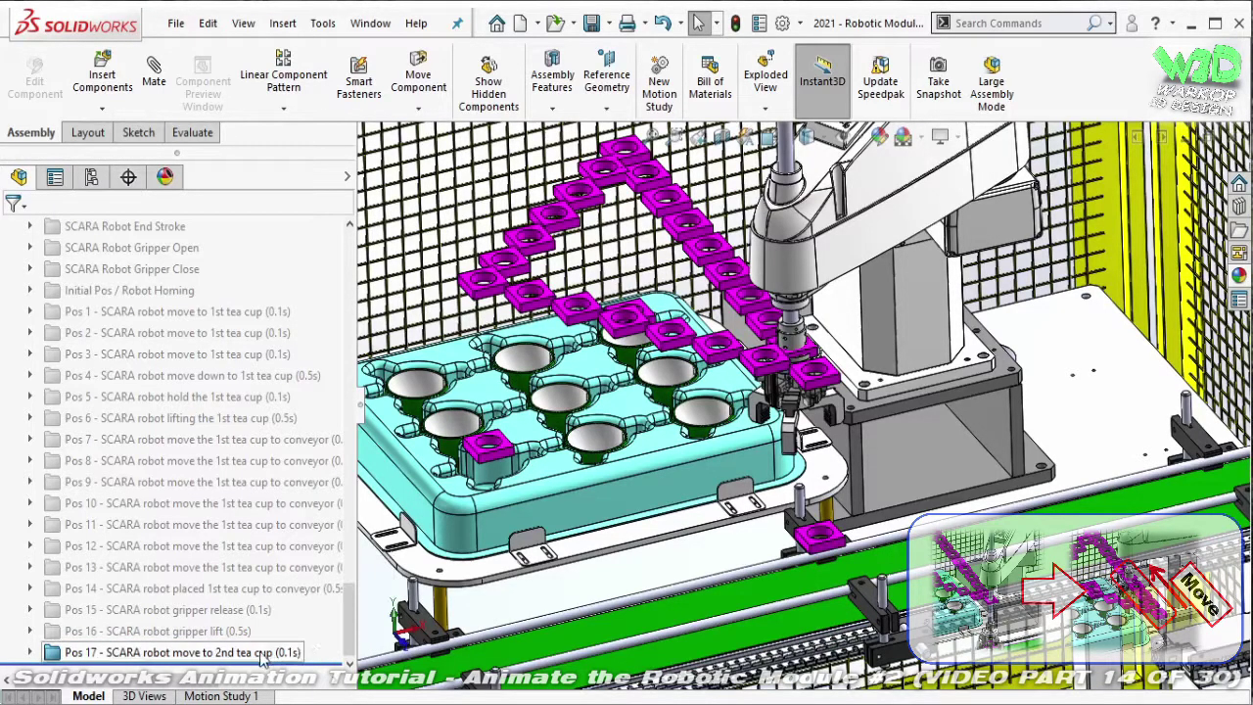
{"action": "left_click", "coordinate": [263, 654]}
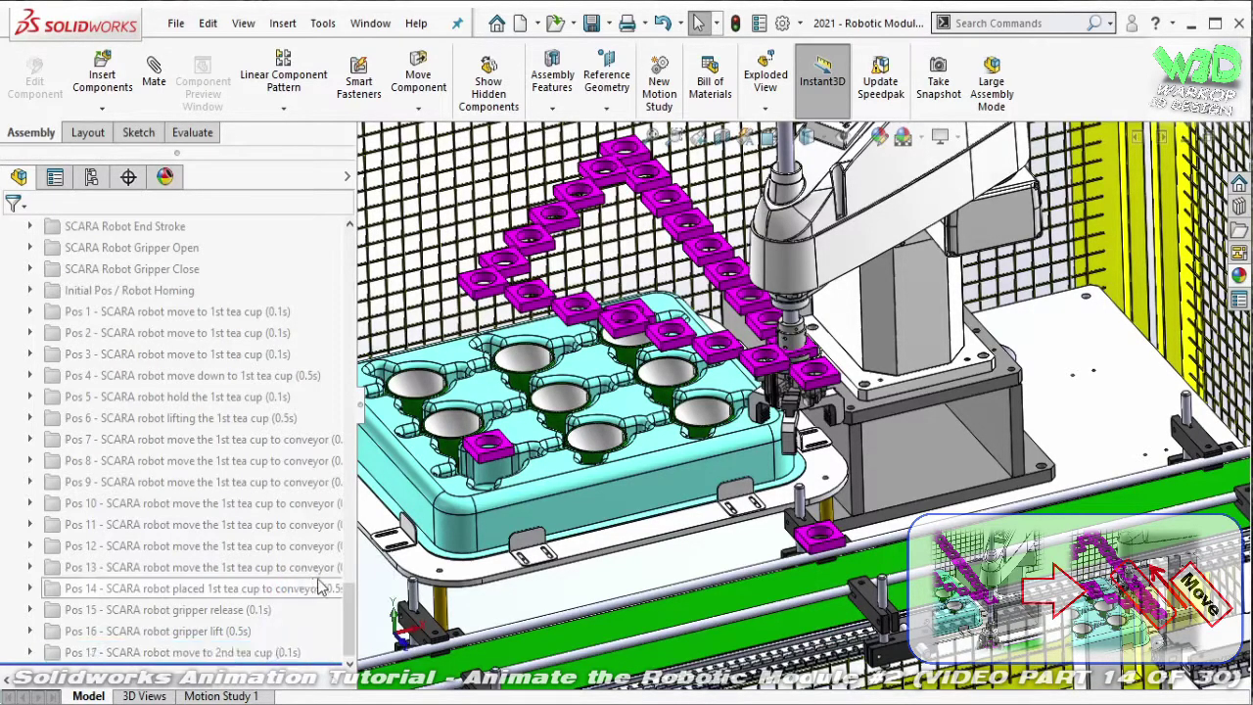
- Add Concentric40 between the tea cup holder's hole face and the gripper
{"action": "scroll", "coordinate": [724, 293], "scroll_direction": "down", "scroll_amount": 3}
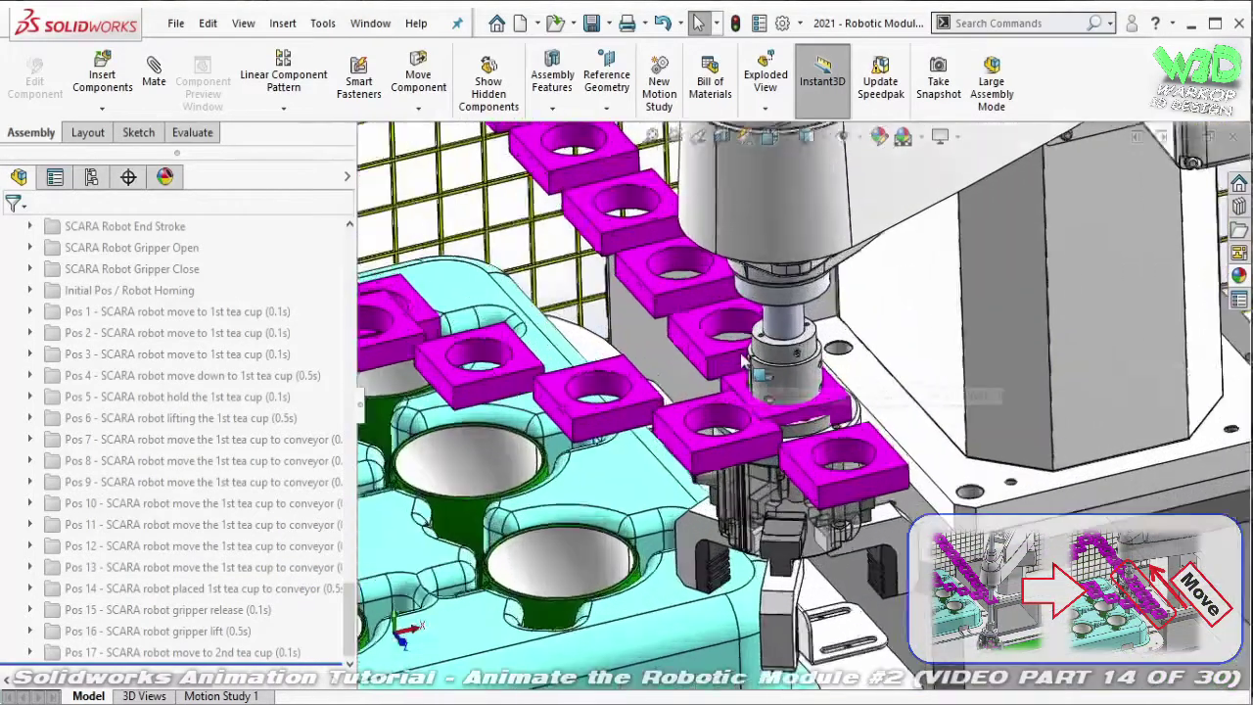
{"action": "scroll", "coordinate": [739, 297], "scroll_direction": "down", "scroll_amount": 3}
{"action": "scroll", "coordinate": [749, 298], "scroll_direction": "down", "scroll_amount": 2}
{"action": "left_click", "coordinate": [749, 293]}
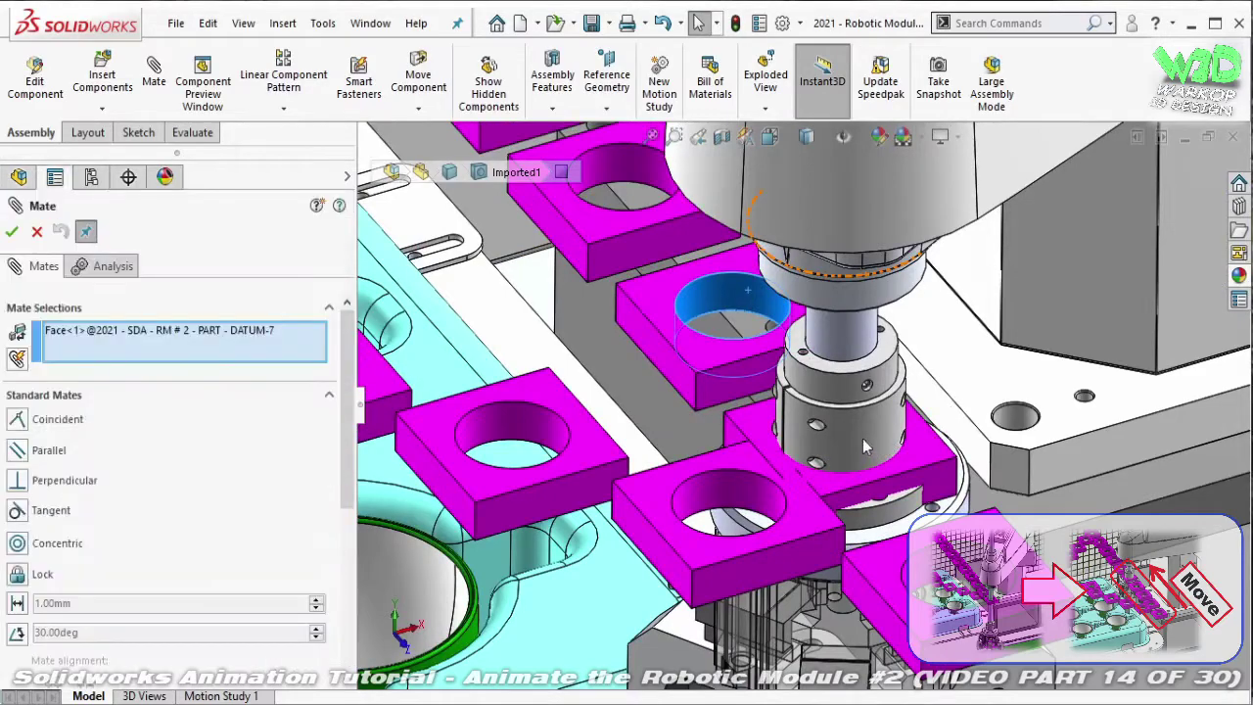
{"action": "left_click", "coordinate": [862, 438]}
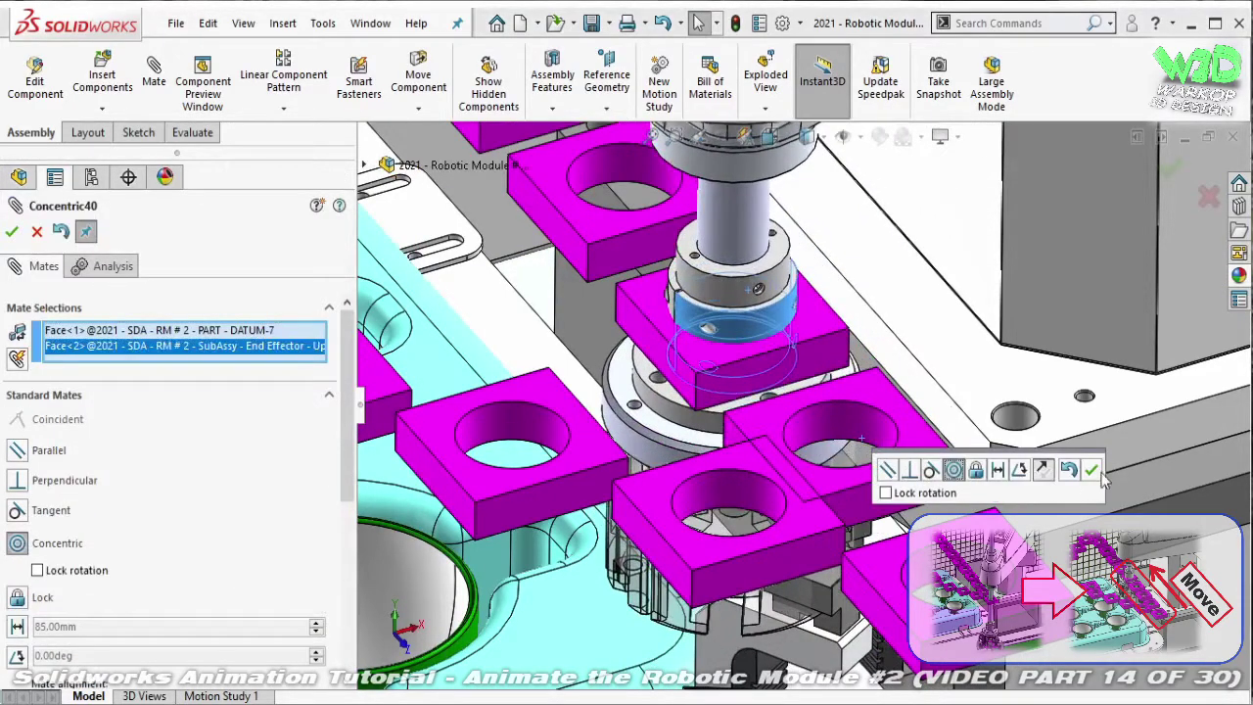
{"action": "left_click", "coordinate": [1091, 471]}
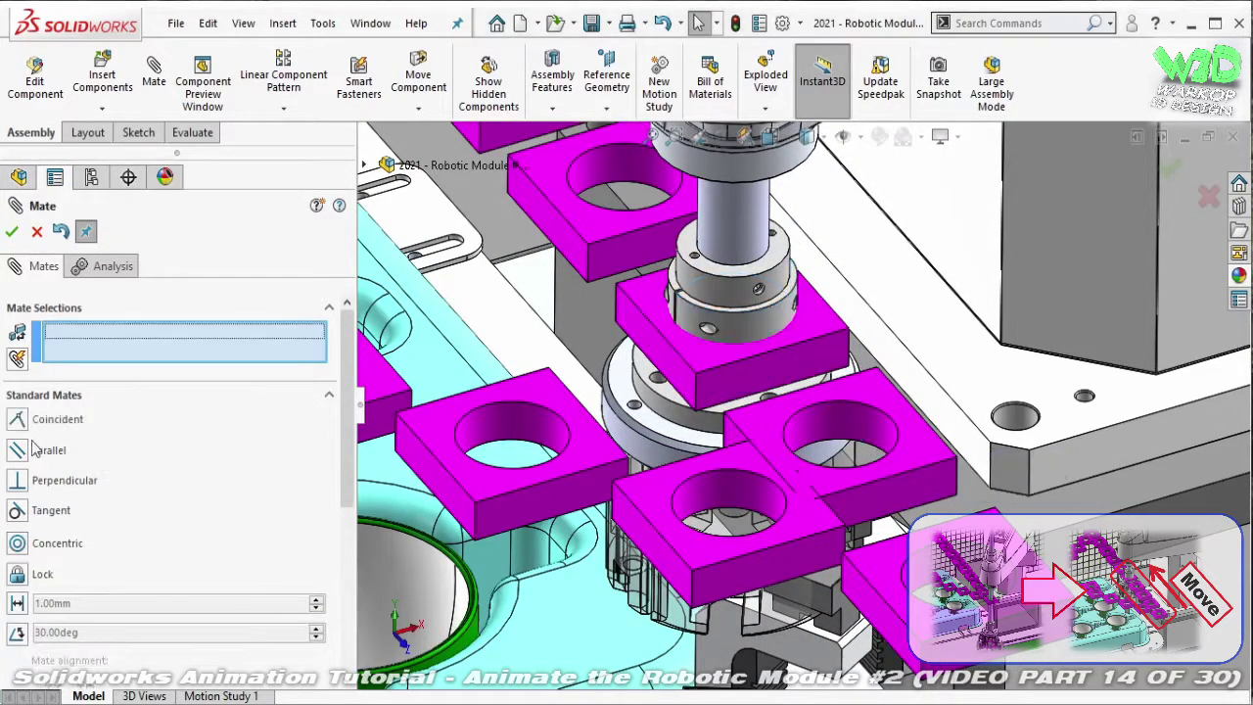
- Add Parallel39 between the gripper's flat side face and the holder face
{"action": "scroll", "coordinate": [785, 345], "scroll_direction": "down", "scroll_amount": 3}
{"action": "scroll", "coordinate": [612, 289], "scroll_direction": "down", "scroll_amount": 6}
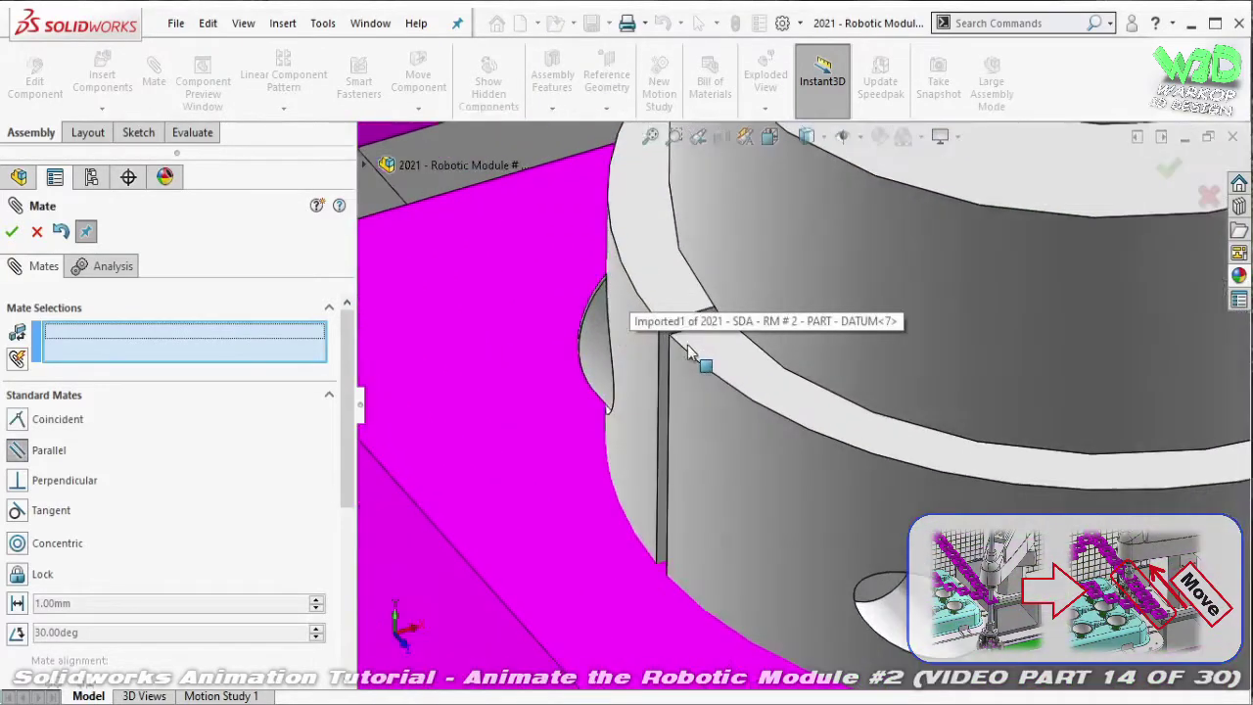
{"action": "left_click", "coordinate": [694, 400]}
{"action": "scroll", "coordinate": [694, 399], "scroll_direction": "up", "scroll_amount": 5}
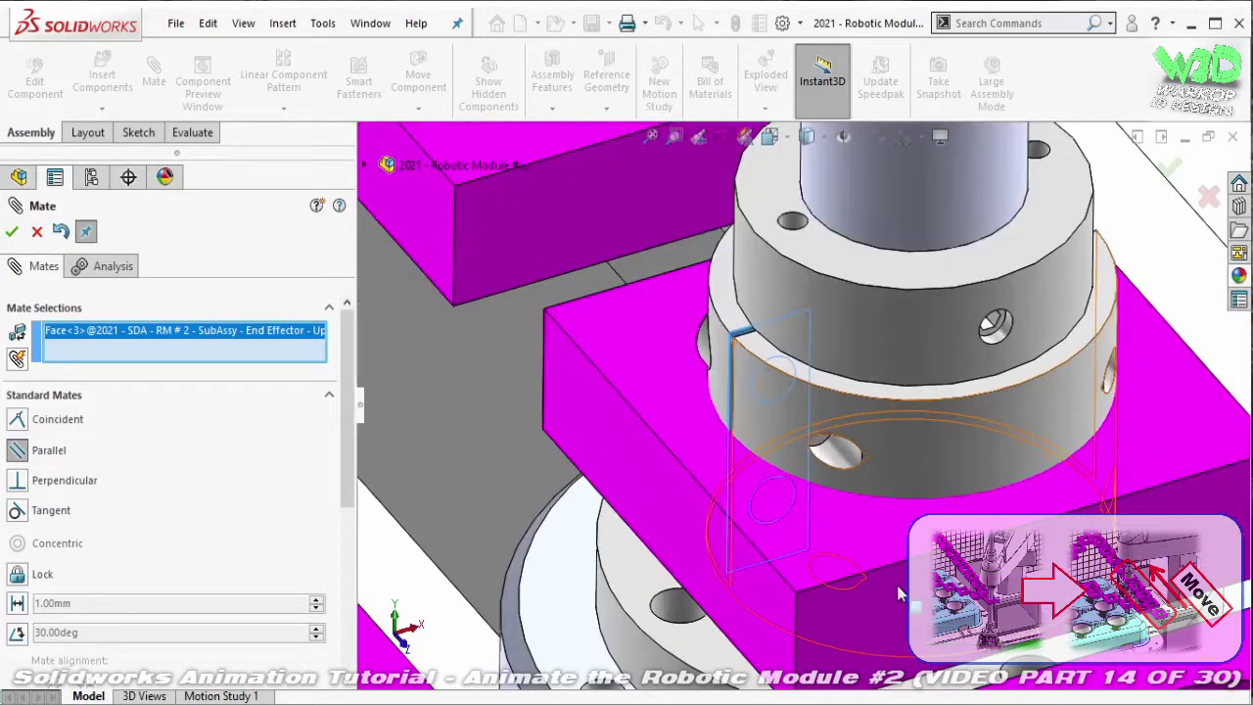
{"action": "left_click", "coordinate": [734, 392]}
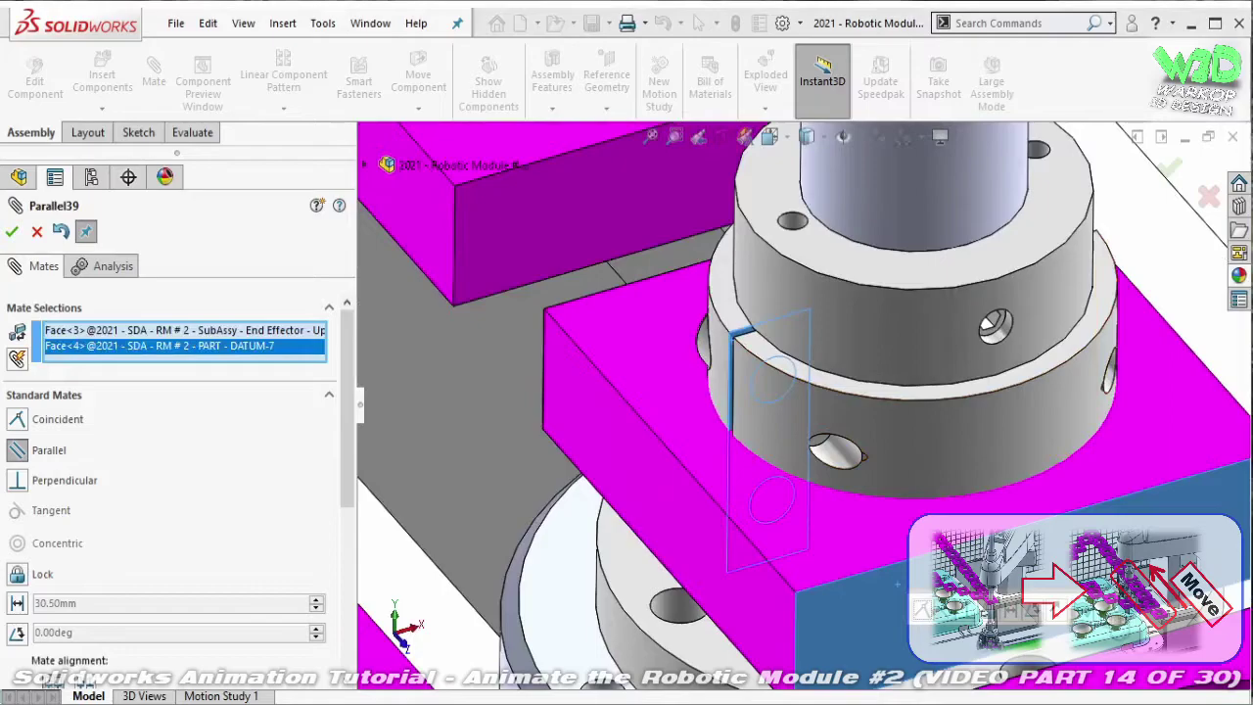
{"action": "left_click", "coordinate": [921, 609]}
- Add Coincident111 between the gripper's lower disk face and the holder edge
{"action": "left_click", "coordinate": [744, 430]}
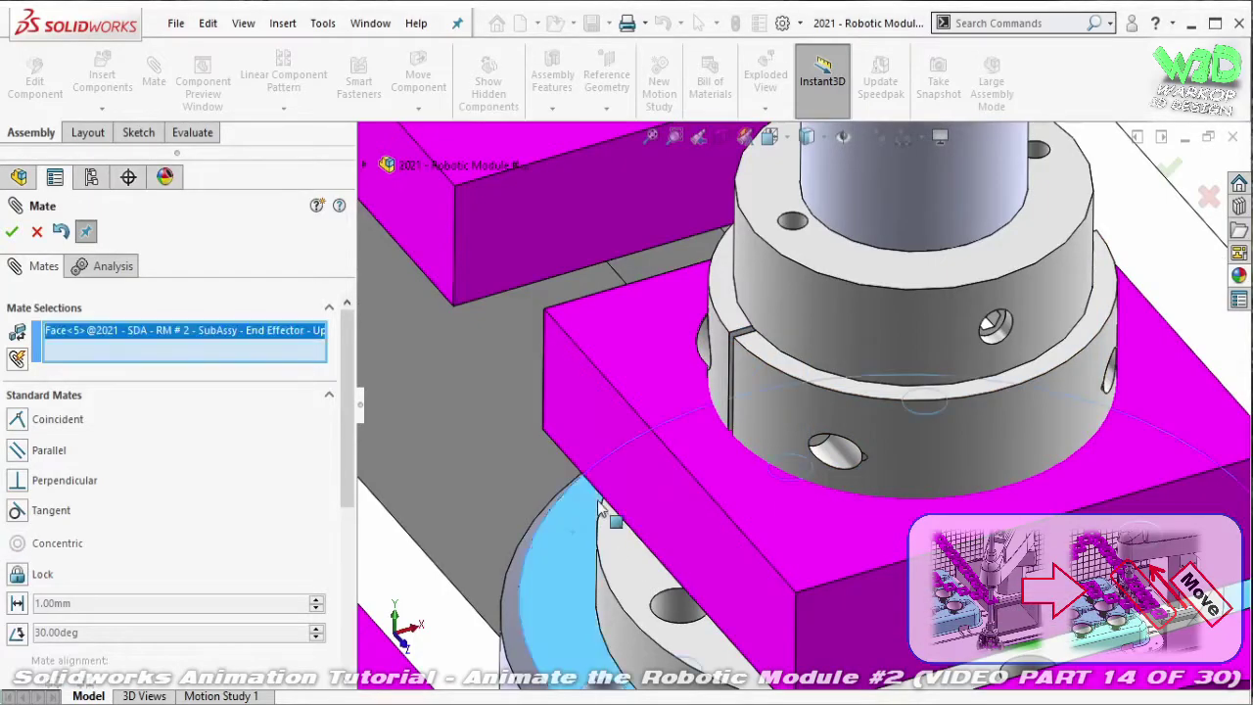
{"action": "left_click", "coordinate": [603, 502]}
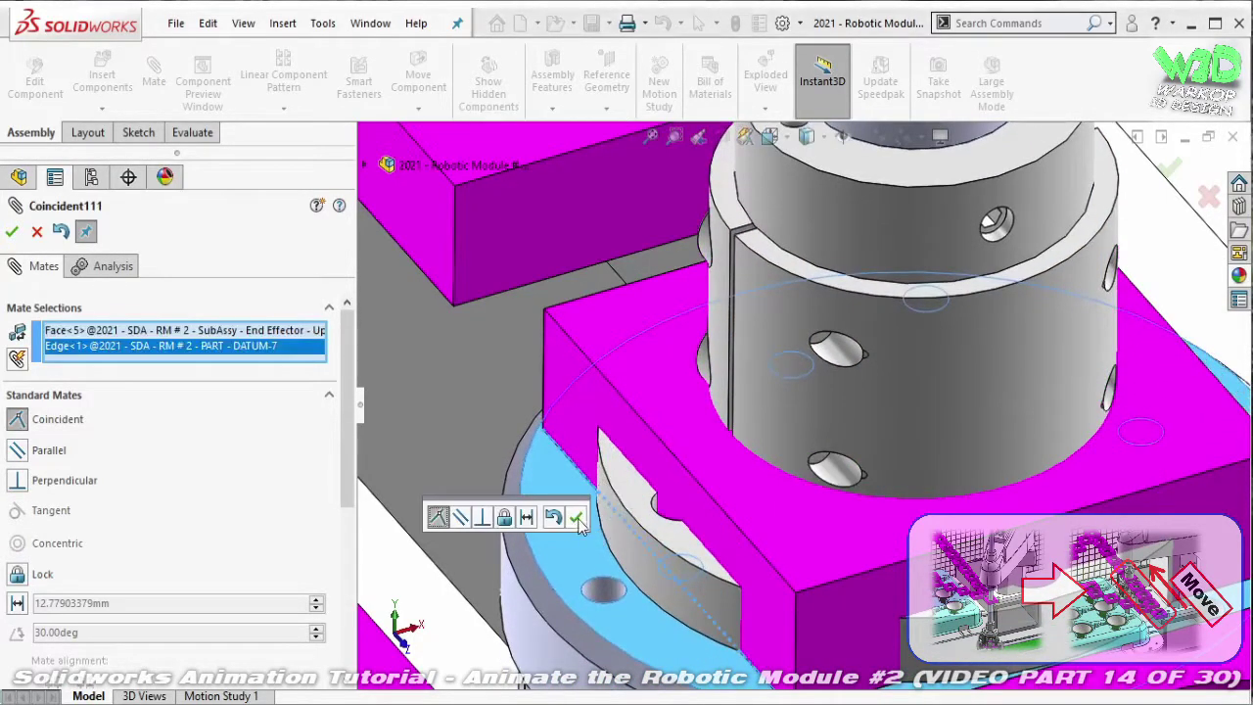
{"action": "left_click", "coordinate": [577, 518]}
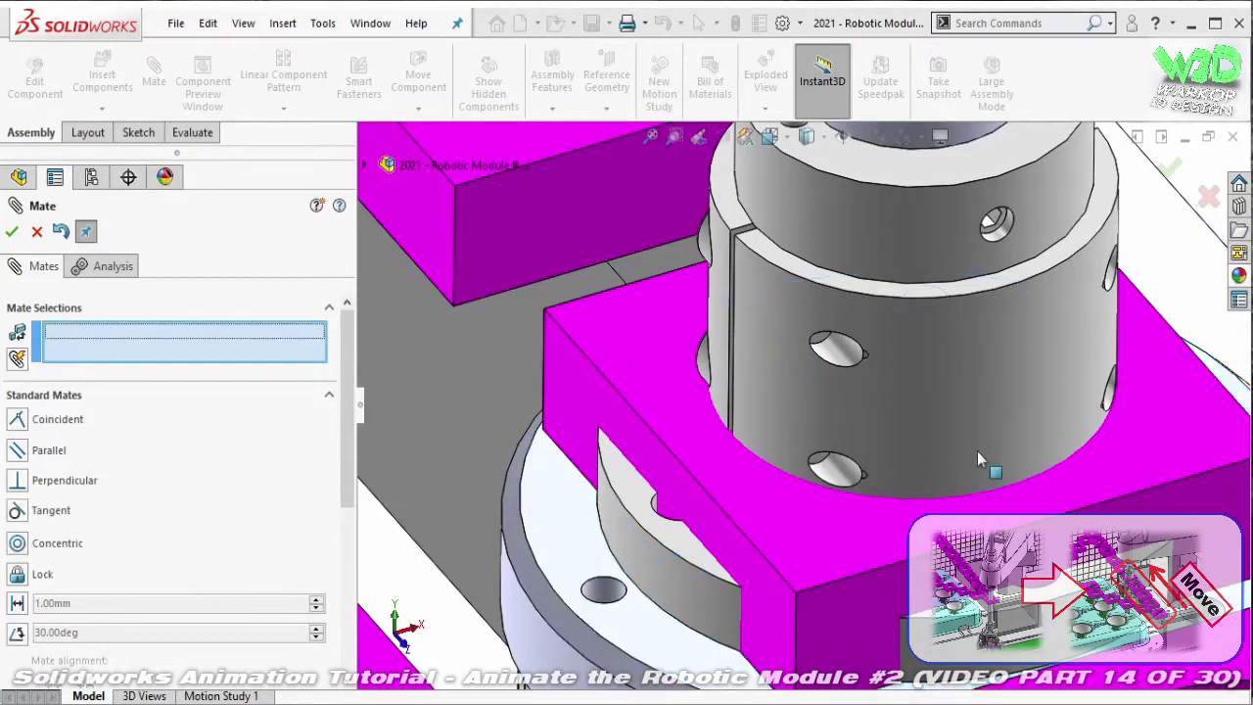
{"action": "scroll", "coordinate": [881, 460], "scroll_direction": "up", "scroll_amount": 3}
{"action": "scroll", "coordinate": [852, 470], "scroll_direction": "up", "scroll_amount": 3}
{"action": "scroll", "coordinate": [852, 470], "scroll_direction": "up", "scroll_amount": 3}
- Mate the first gripper finger's top edge coincident with the matching gripper-body edge
{"action": "scroll", "coordinate": [851, 470], "scroll_direction": "up", "scroll_amount": 2}
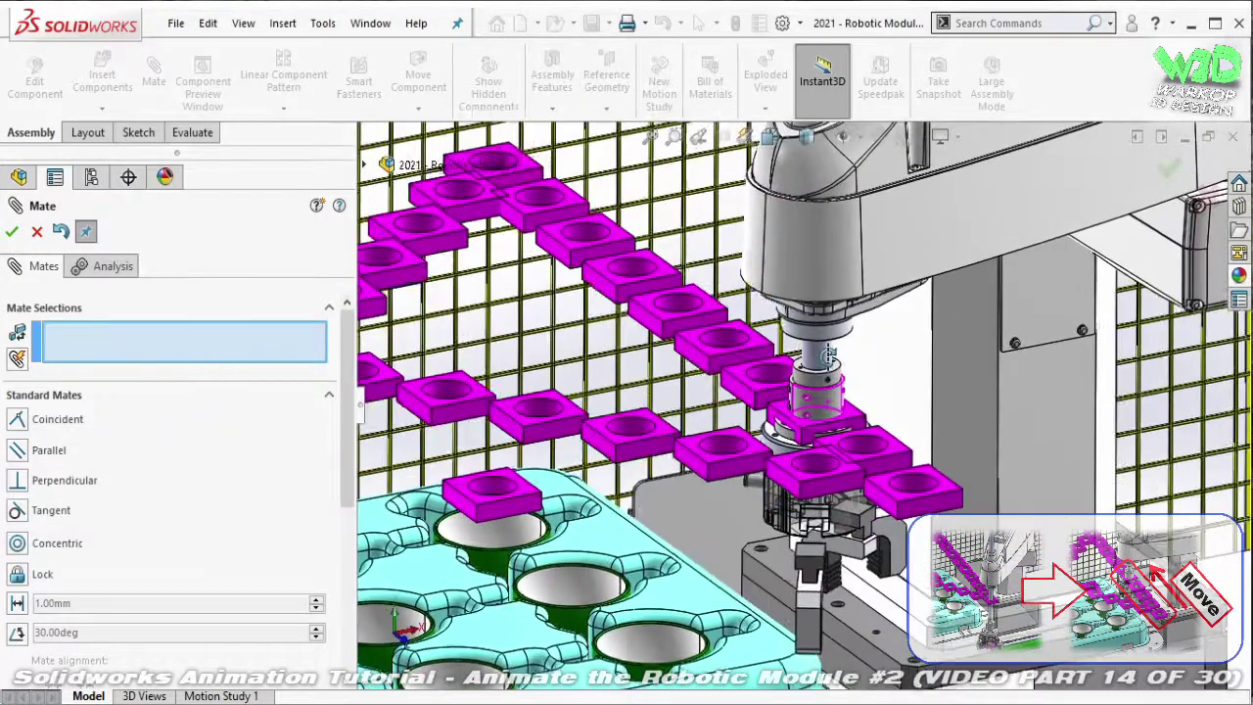
{"action": "scroll", "coordinate": [835, 558], "scroll_direction": "down", "scroll_amount": 6}
{"action": "left_click_drag", "start_coordinate": [836, 558], "coordinate": [578, 470]}
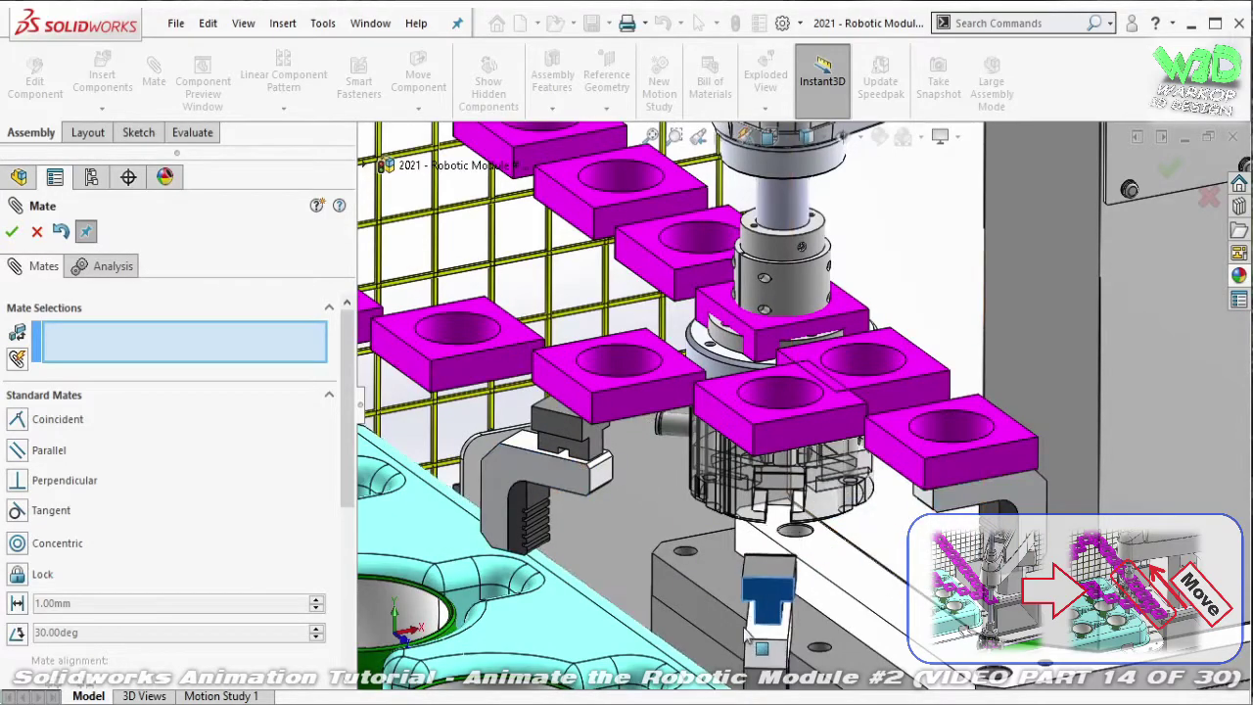
{"action": "middle_click_drag", "start_coordinate": [874, 511], "coordinate": [749, 470]}
{"action": "scroll", "coordinate": [516, 299], "scroll_direction": "down", "scroll_amount": 2}
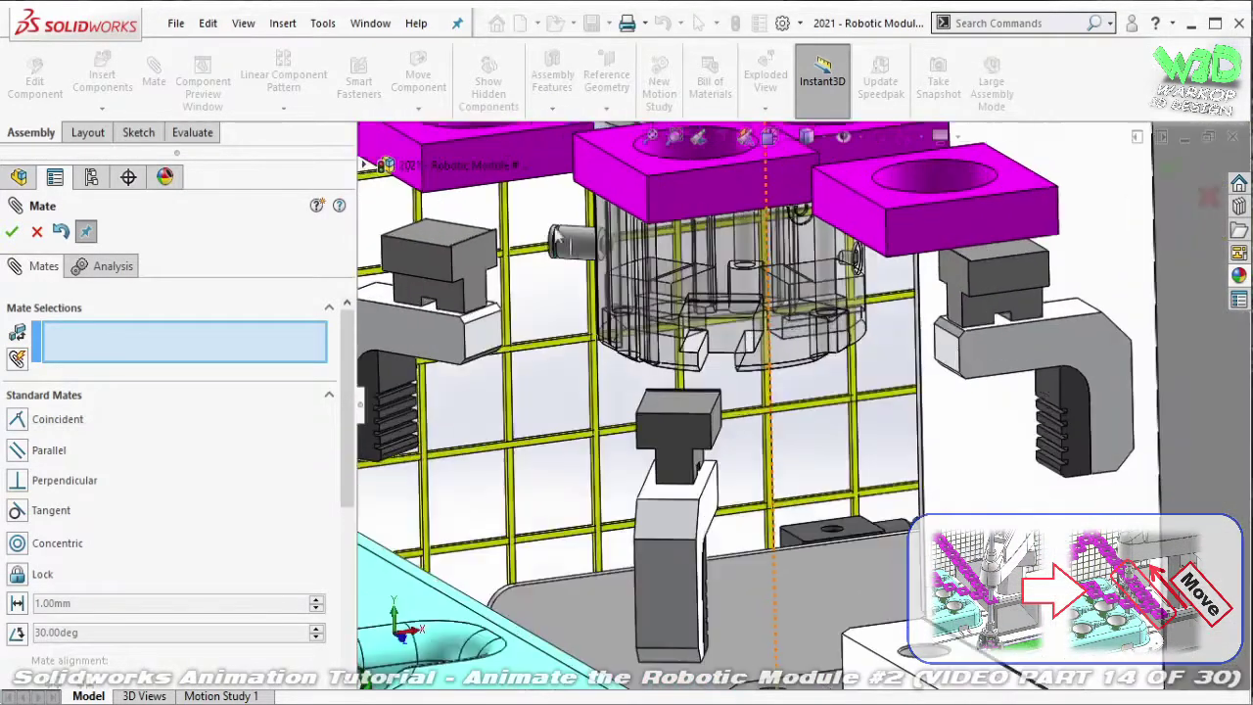
{"action": "scroll", "coordinate": [516, 300], "scroll_direction": "down", "scroll_amount": 2}
{"action": "scroll", "coordinate": [516, 300], "scroll_direction": "down", "scroll_amount": 2}
{"action": "middle_click_drag", "start_coordinate": [515, 293], "coordinate": [530, 260]}
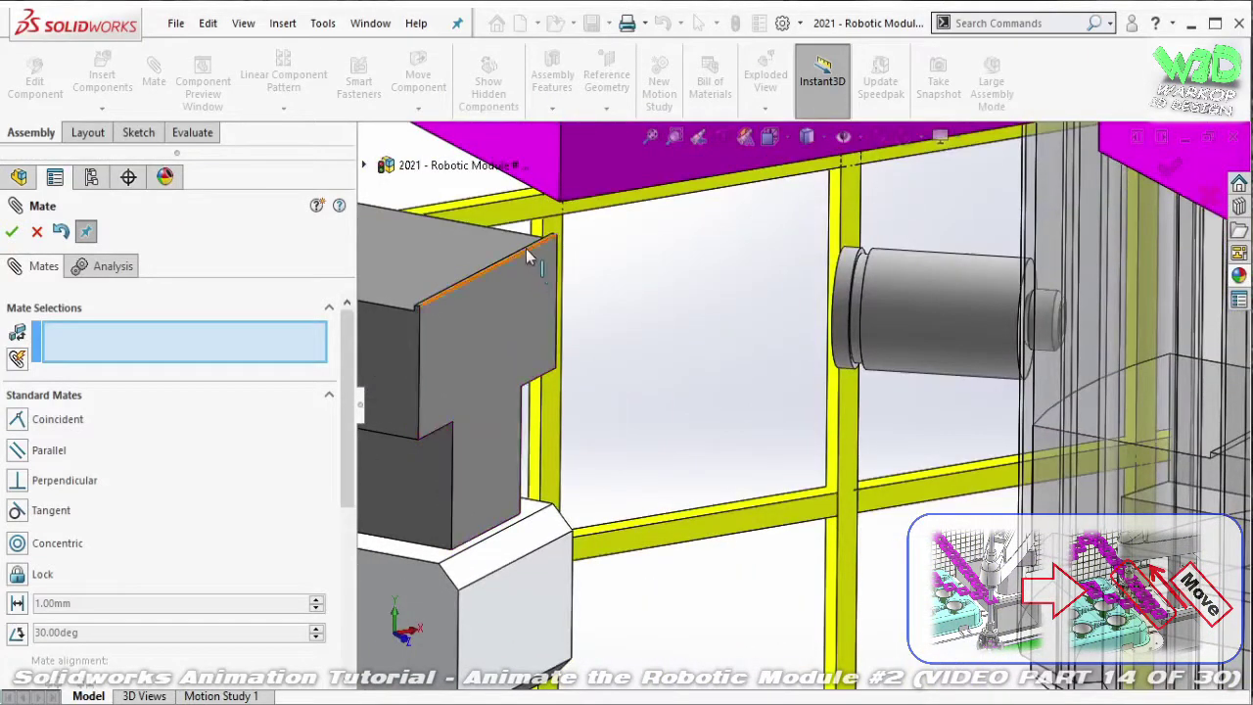
{"action": "left_click", "coordinate": [526, 257]}
{"action": "scroll", "coordinate": [991, 412], "scroll_direction": "down", "scroll_amount": 2}
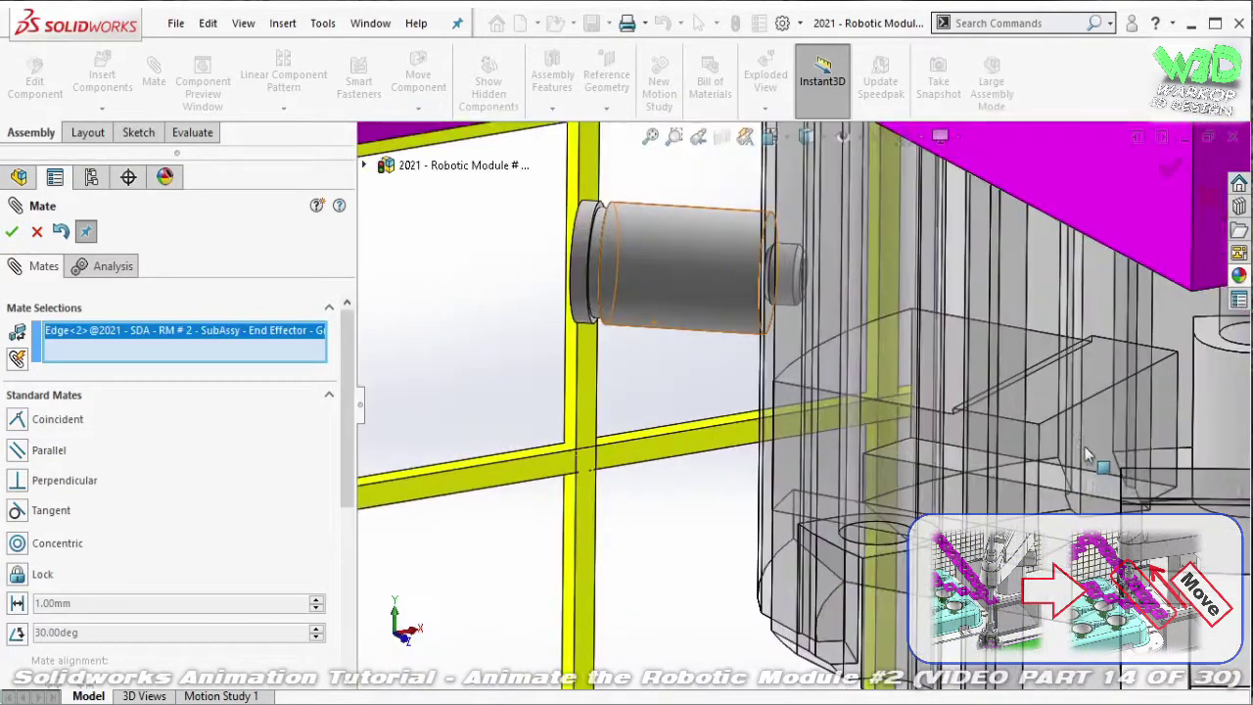
{"action": "scroll", "coordinate": [988, 391], "scroll_direction": "down", "scroll_amount": 2}
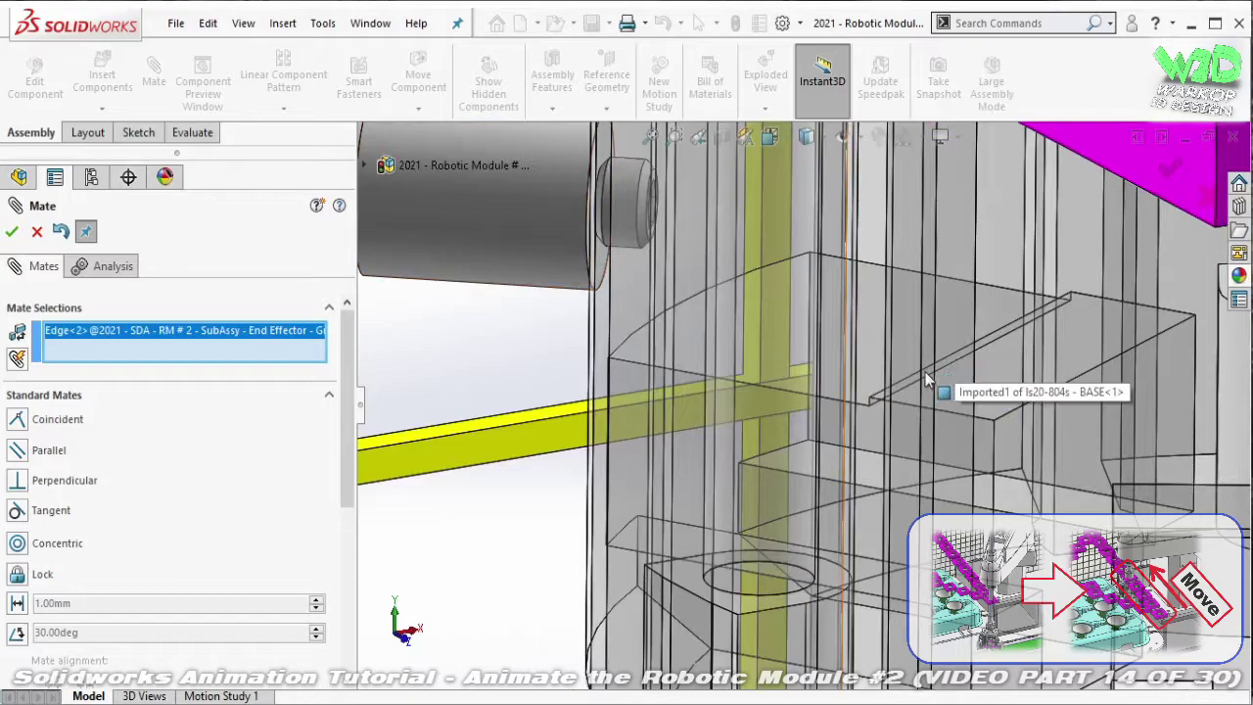
{"action": "middle_click_drag", "start_coordinate": [927, 380], "coordinate": [619, 365]}
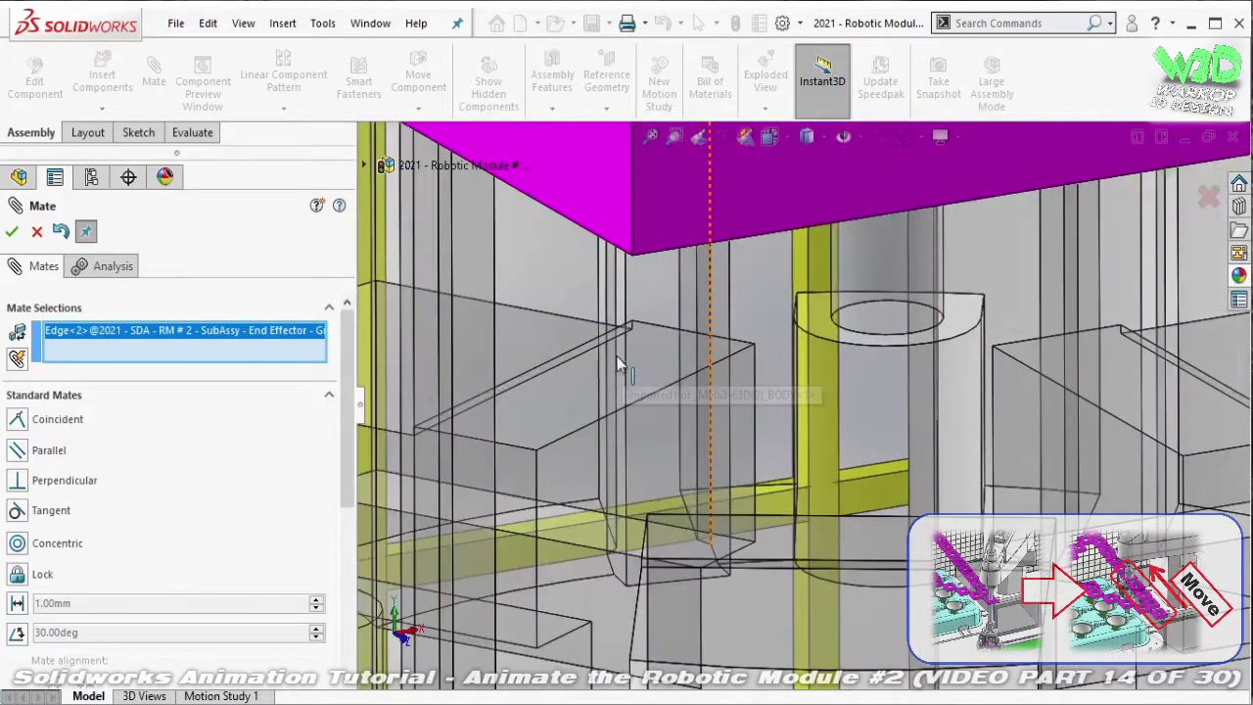
{"action": "left_click", "coordinate": [588, 346]}
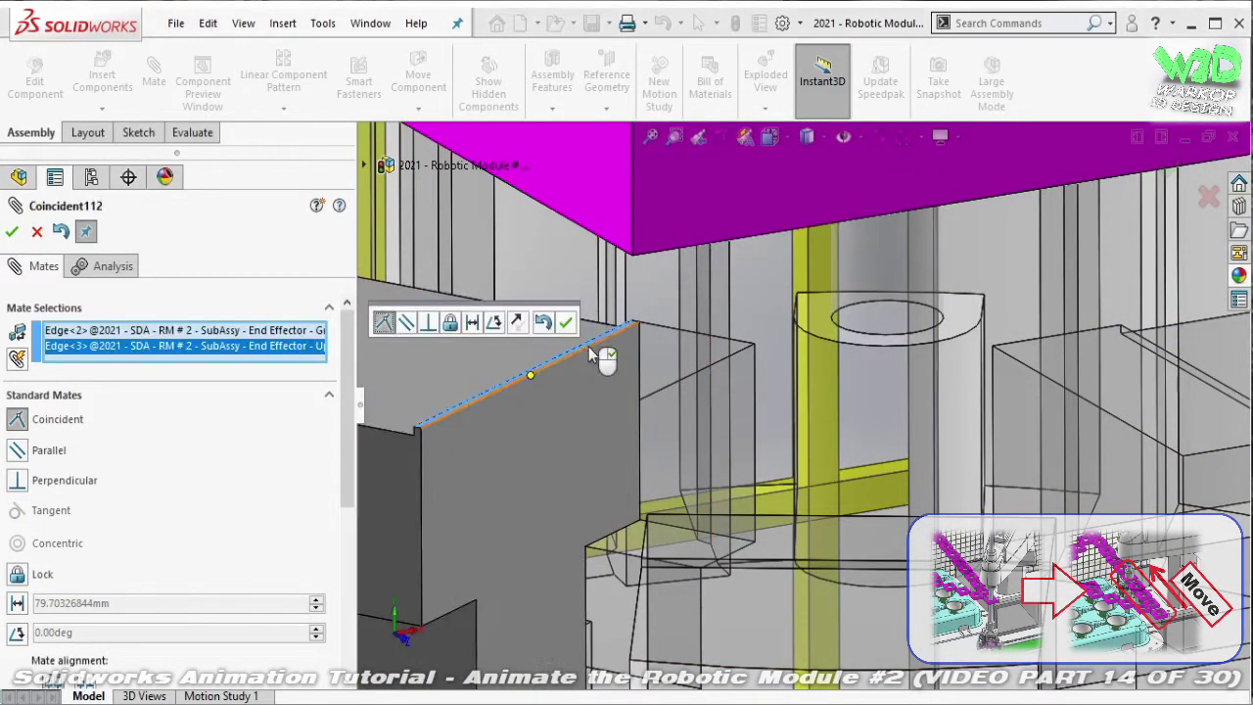
{"action": "key", "text": "Return"}
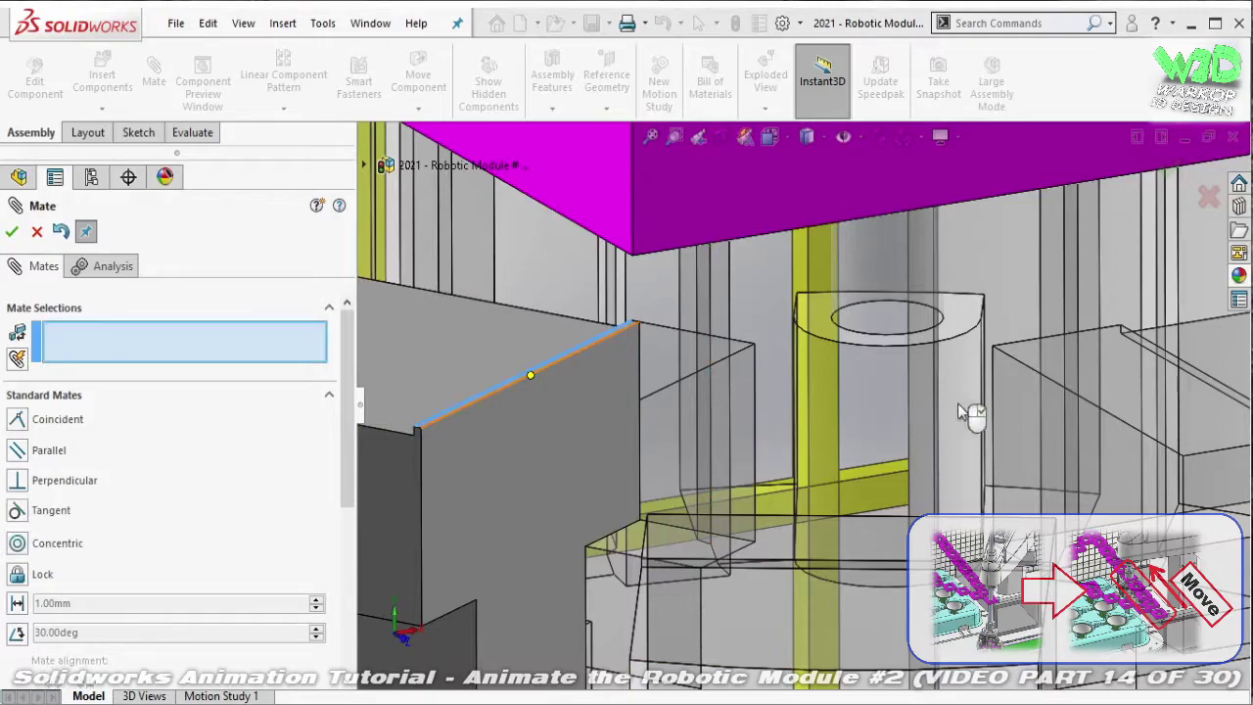
- Make the other finger's top edge coincident with the matching edge on the gripper body
{"action": "middle_click_drag", "start_coordinate": [1055, 397], "coordinate": [1036, 421]}
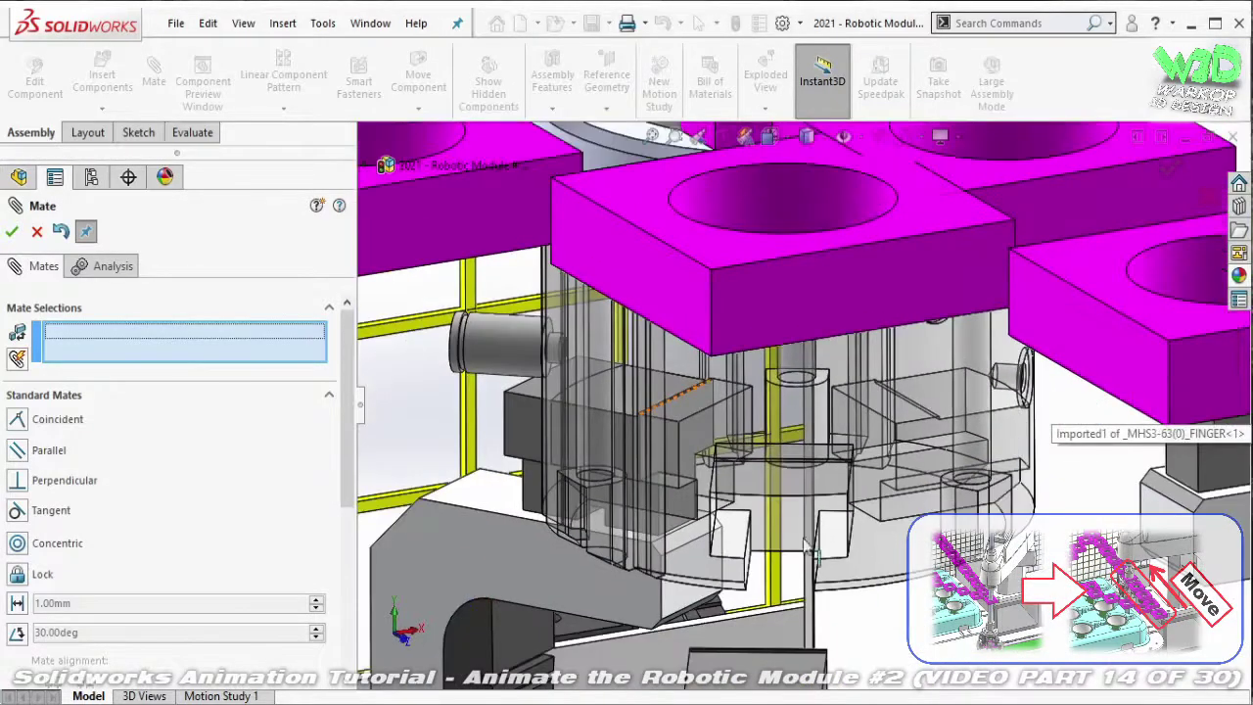
{"action": "scroll", "coordinate": [1039, 498], "scroll_direction": "down", "scroll_amount": 2}
{"action": "scroll", "coordinate": [1133, 391], "scroll_direction": "down", "scroll_amount": 3}
{"action": "scroll", "coordinate": [1134, 387], "scroll_direction": "down", "scroll_amount": 2}
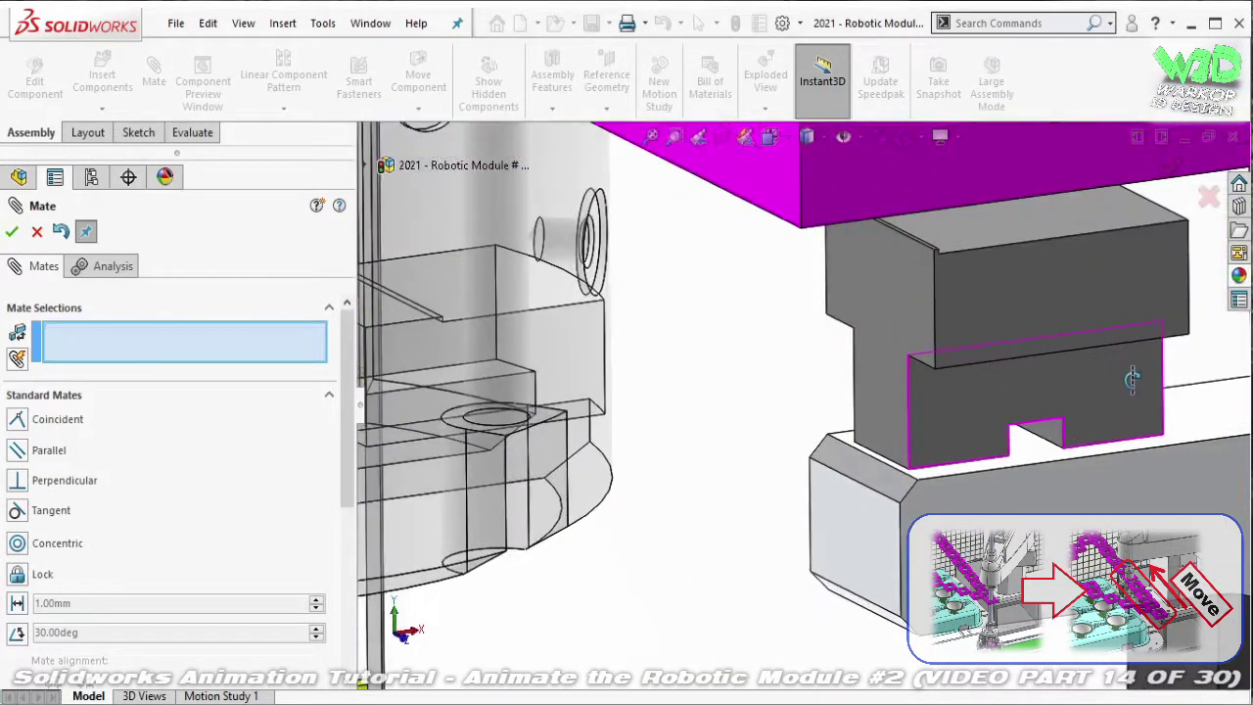
{"action": "scroll", "coordinate": [924, 263], "scroll_direction": "down", "scroll_amount": 1}
{"action": "scroll", "coordinate": [919, 277], "scroll_direction": "down", "scroll_amount": 1}
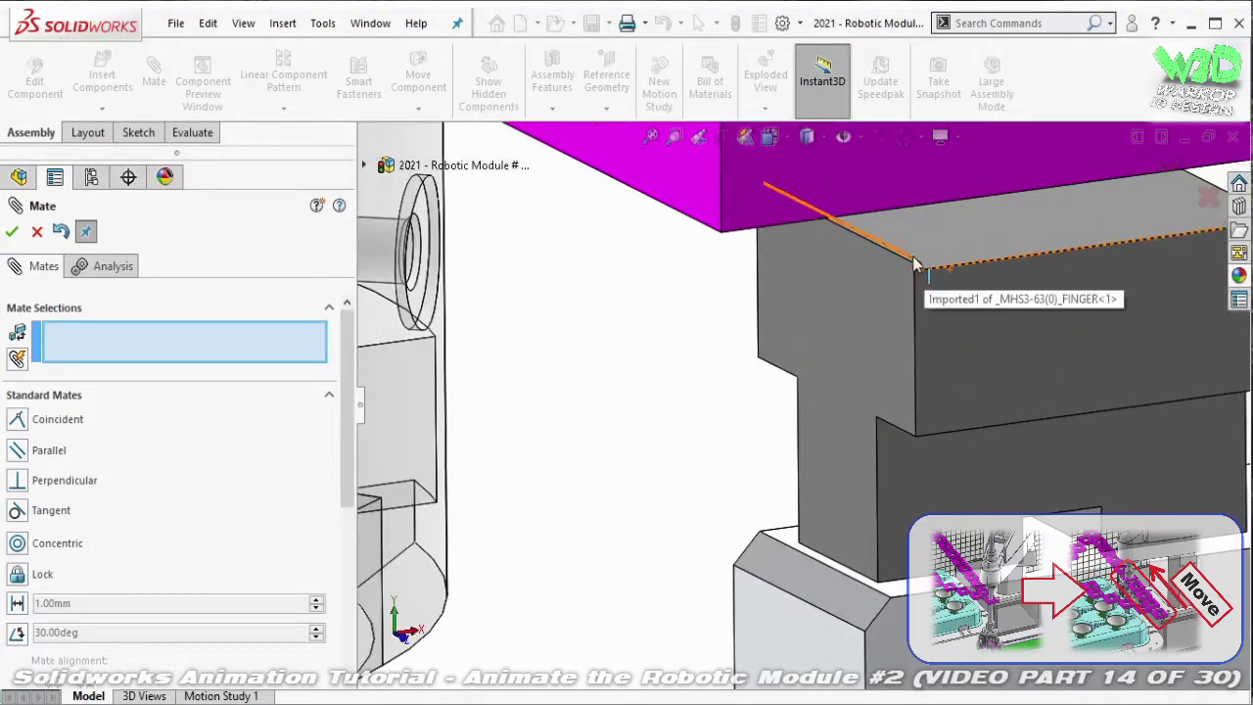
{"action": "left_click", "coordinate": [916, 263]}
{"action": "scroll", "coordinate": [884, 300], "scroll_direction": "up", "scroll_amount": 3}
{"action": "scroll", "coordinate": [793, 416], "scroll_direction": "up", "scroll_amount": 2}
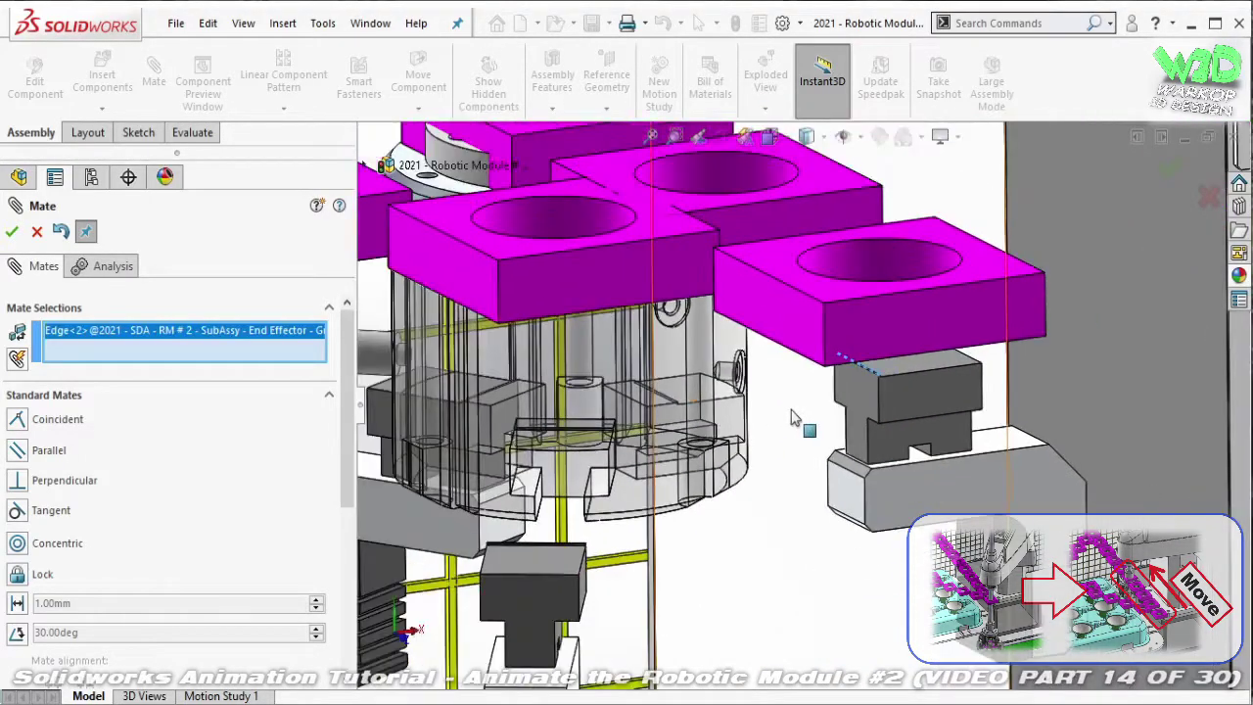
{"action": "scroll", "coordinate": [793, 416], "scroll_direction": "down", "scroll_amount": 1}
{"action": "scroll", "coordinate": [744, 411], "scroll_direction": "down", "scroll_amount": 1}
{"action": "scroll", "coordinate": [588, 372], "scroll_direction": "down", "scroll_amount": 2}
{"action": "scroll", "coordinate": [546, 405], "scroll_direction": "down", "scroll_amount": 1}
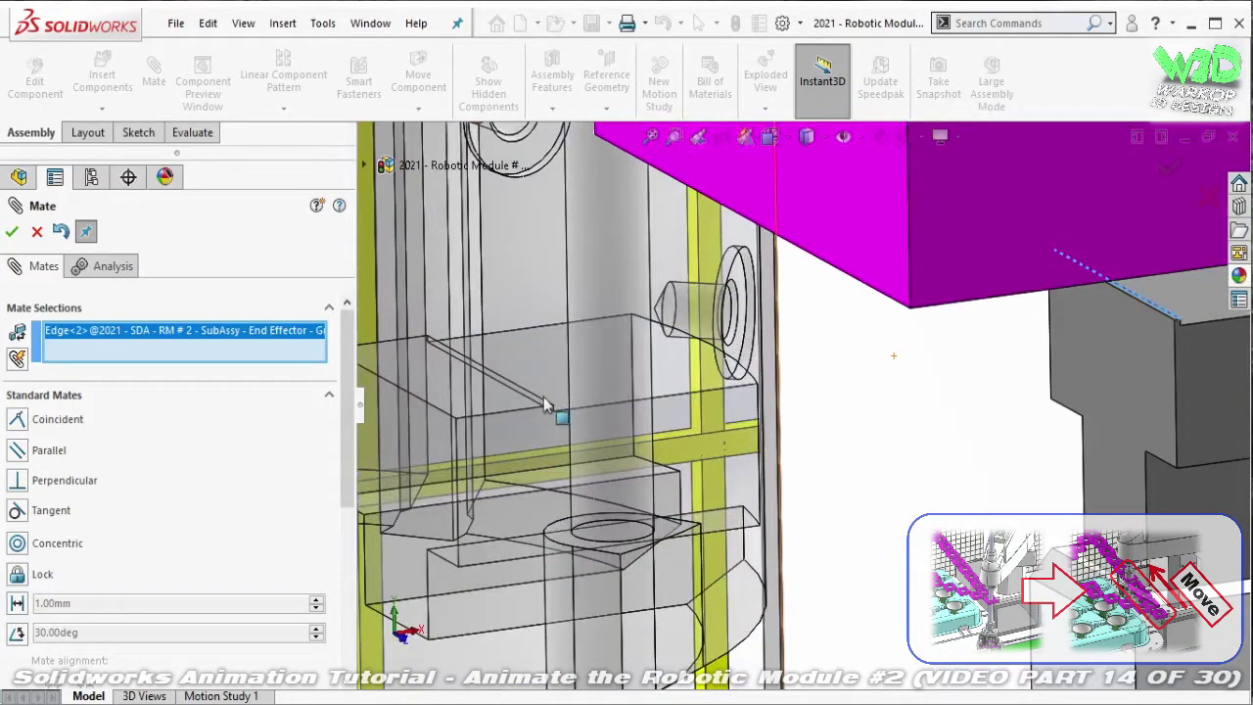
{"action": "left_click", "coordinate": [545, 405]}
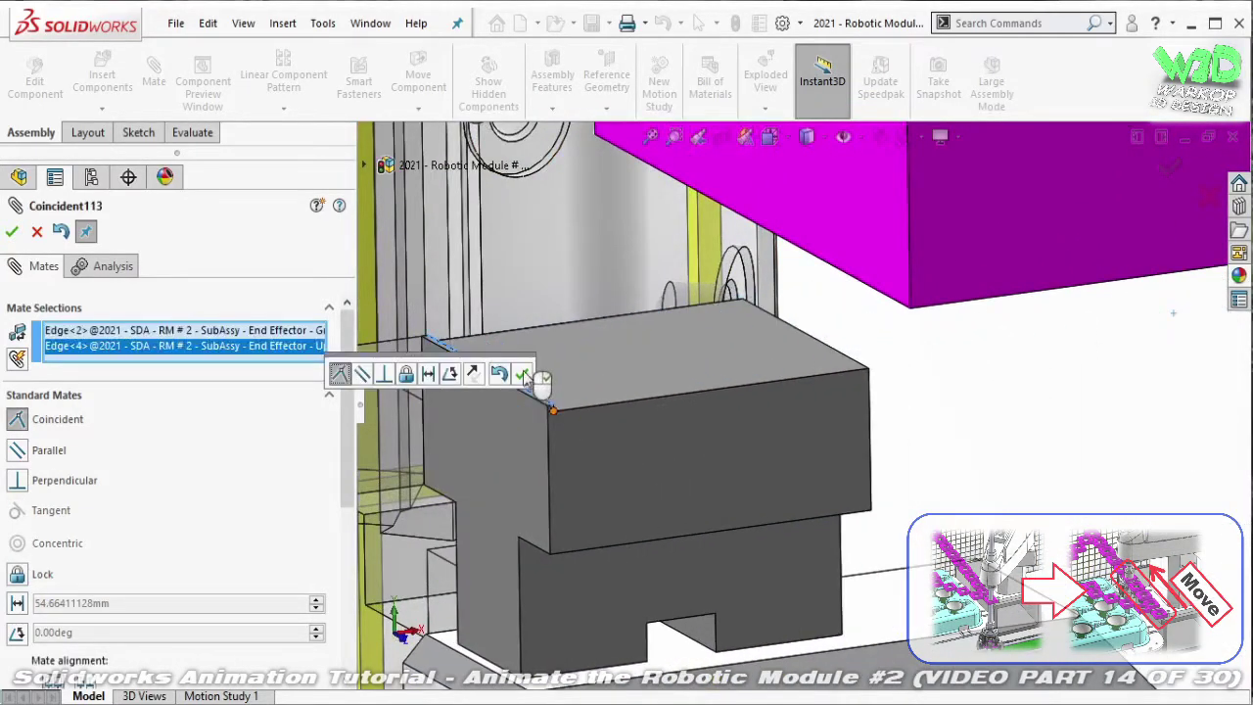
{"action": "left_click", "coordinate": [524, 375]}
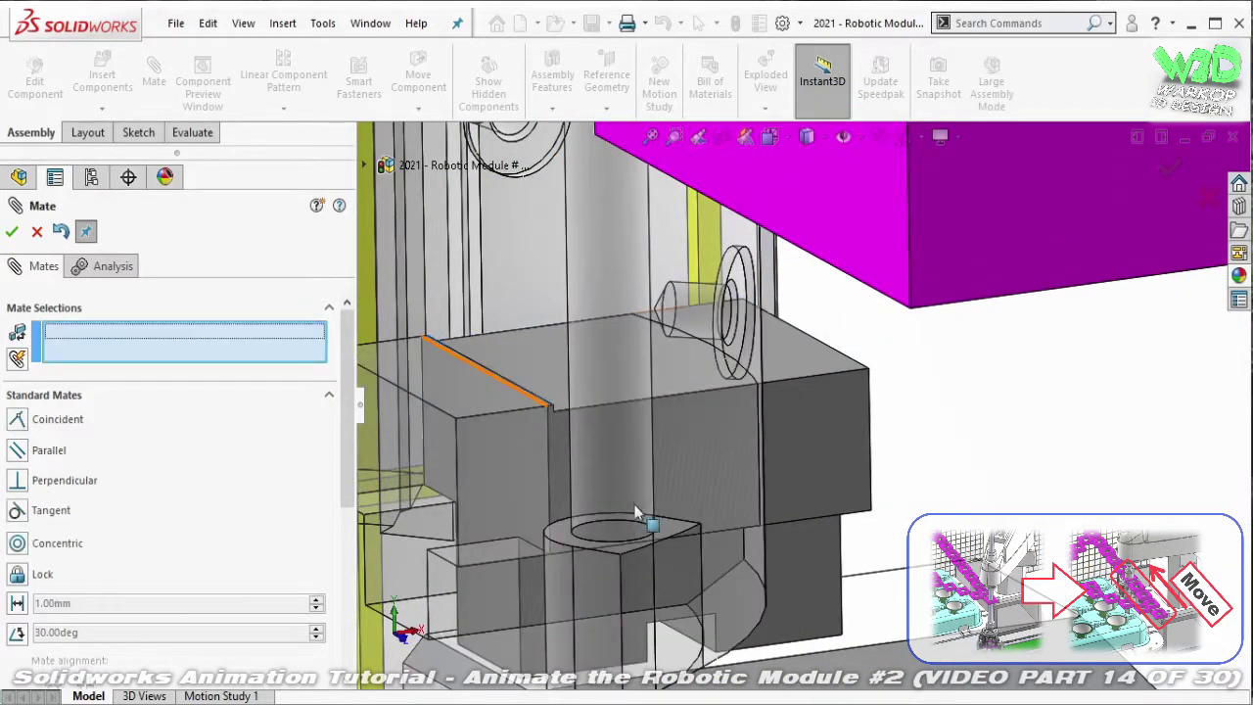
- Make the centre finger's top edge coincident with a gripper-body face
{"action": "scroll", "coordinate": [635, 524], "scroll_direction": "down", "scroll_amount": 3}
{"action": "scroll", "coordinate": [630, 536], "scroll_direction": "down", "scroll_amount": 2}
{"action": "scroll", "coordinate": [630, 534], "scroll_direction": "down", "scroll_amount": 2}
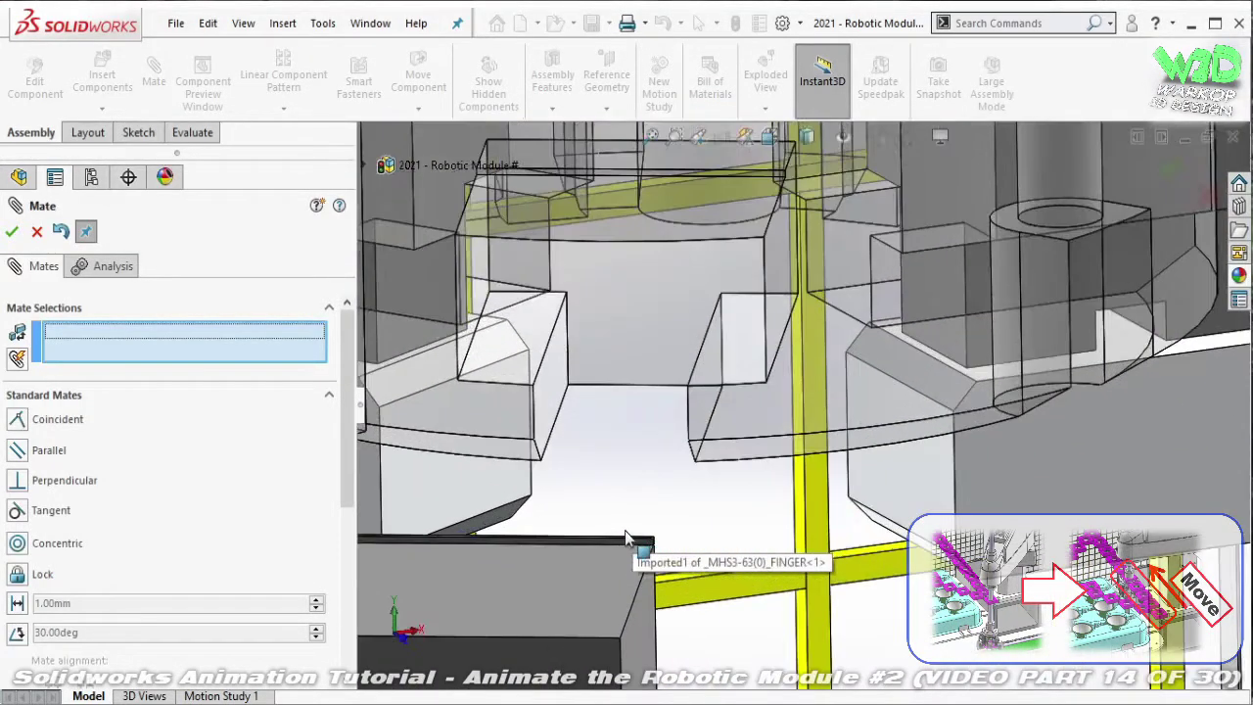
{"action": "scroll", "coordinate": [632, 533], "scroll_direction": "down", "scroll_amount": 2}
{"action": "scroll", "coordinate": [631, 531], "scroll_direction": "down", "scroll_amount": 2}
{"action": "left_click", "coordinate": [632, 527]}
{"action": "scroll", "coordinate": [685, 460], "scroll_direction": "up", "scroll_amount": 2}
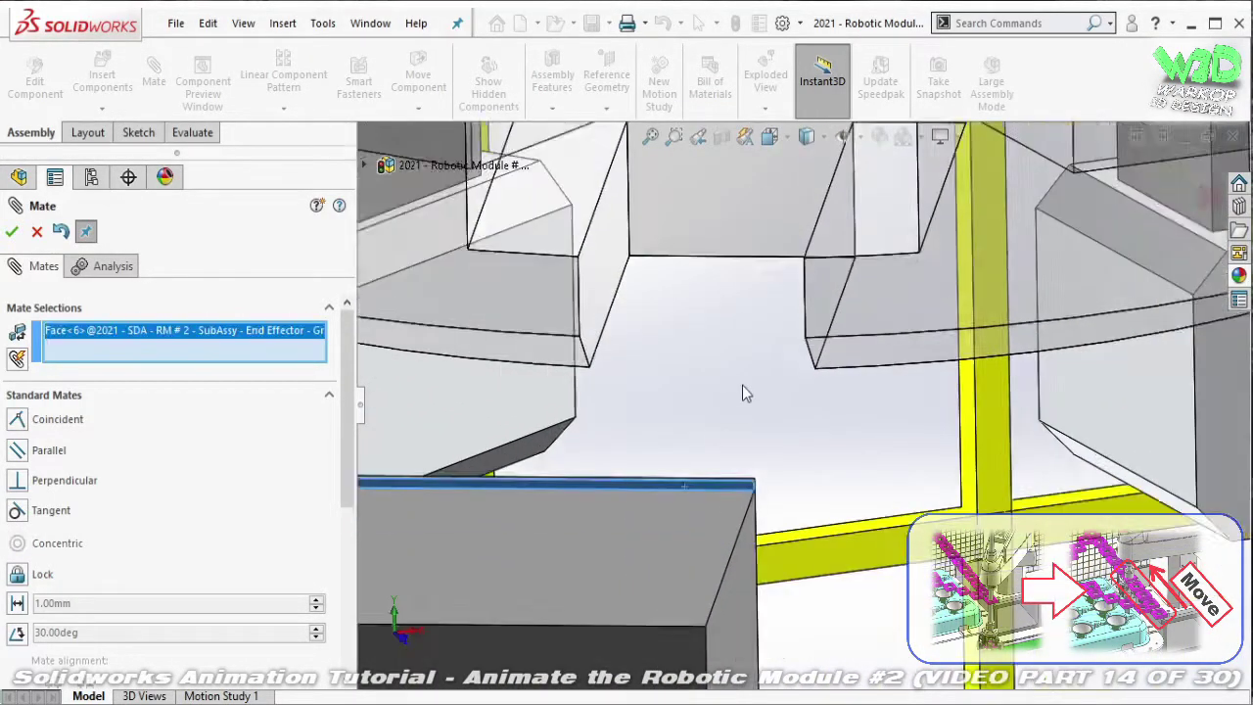
{"action": "scroll", "coordinate": [741, 392], "scroll_direction": "up", "scroll_amount": 2}
{"action": "scroll", "coordinate": [830, 236], "scroll_direction": "up", "scroll_amount": 2}
{"action": "scroll", "coordinate": [825, 243], "scroll_direction": "down", "scroll_amount": 2}
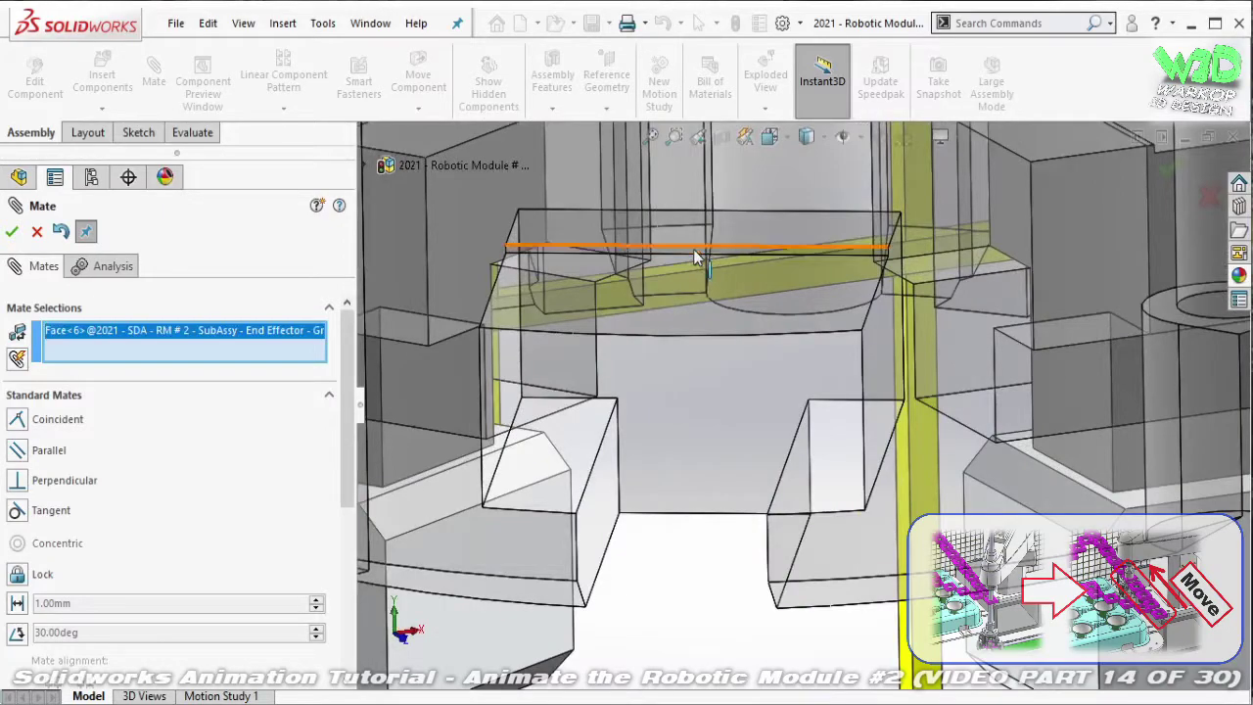
{"action": "left_click", "coordinate": [695, 251]}
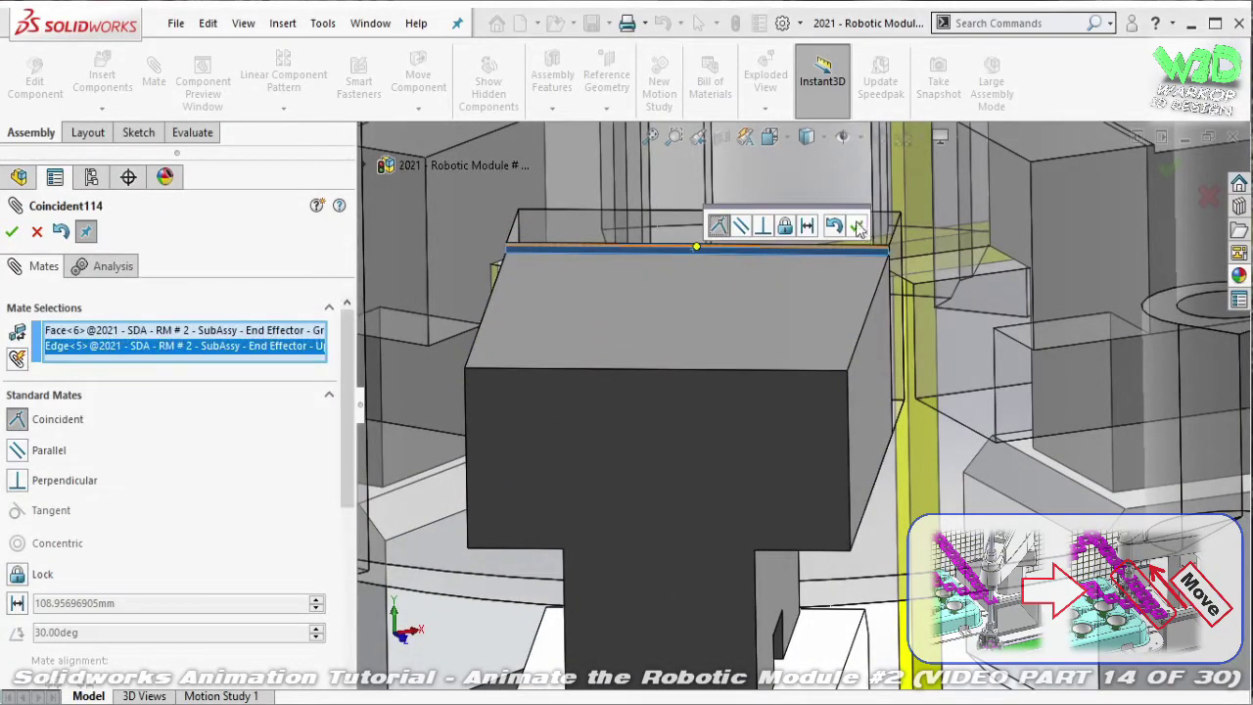
{"action": "left_click", "coordinate": [858, 227]}
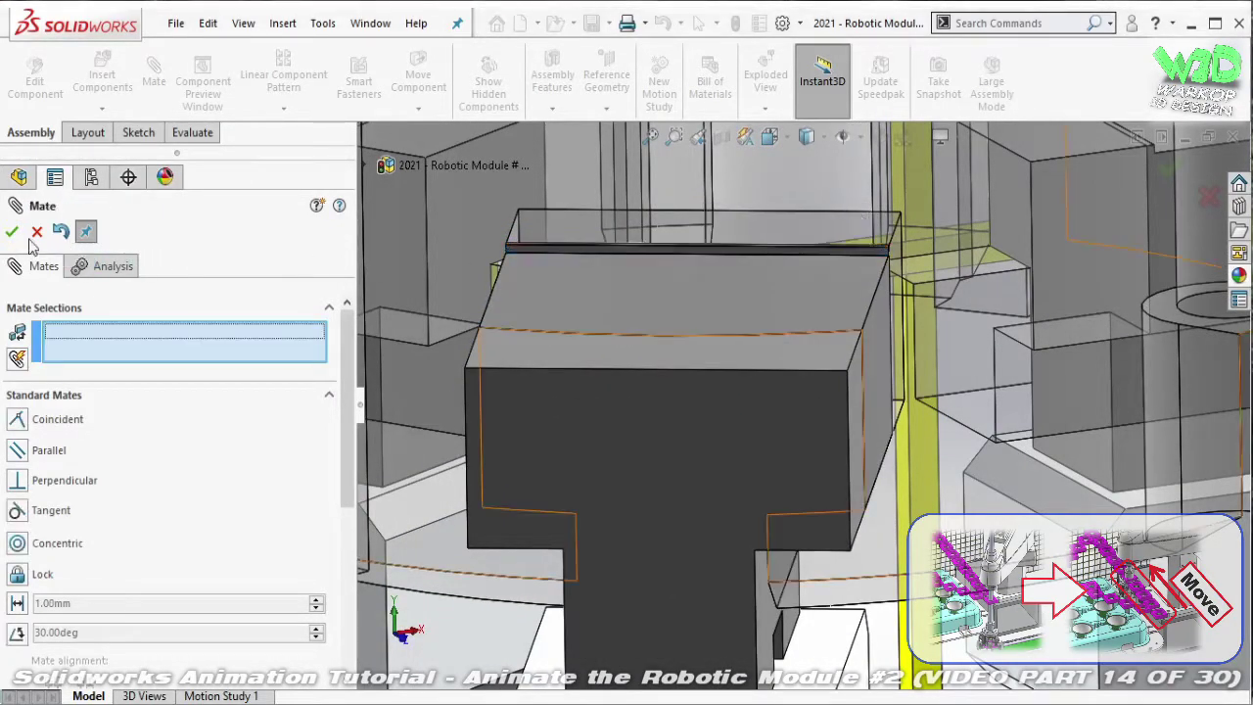
- Close the Mate PropertyManager and zoom in on the gripper fingers
{"action": "key", "text": "Return"}
{"action": "scroll", "coordinate": [872, 224], "scroll_direction": "up", "scroll_amount": 3}
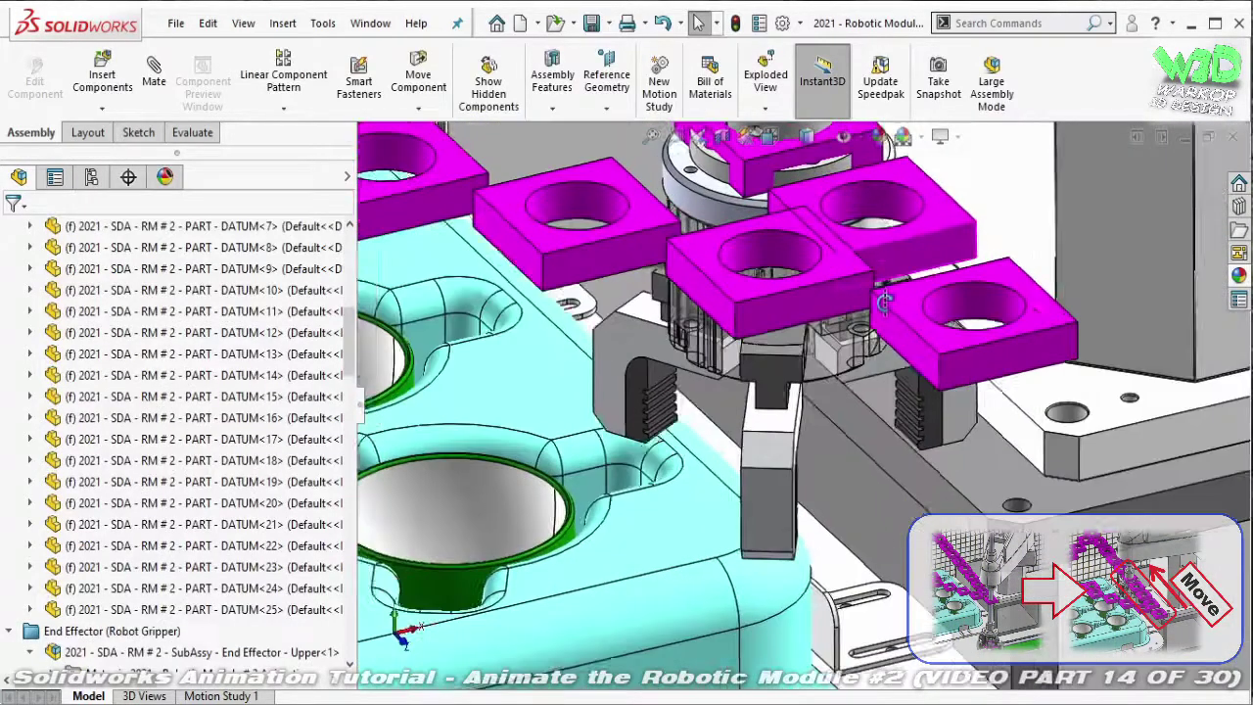
{"action": "middle_click_drag", "start_coordinate": [884, 301], "coordinate": [789, 307]}
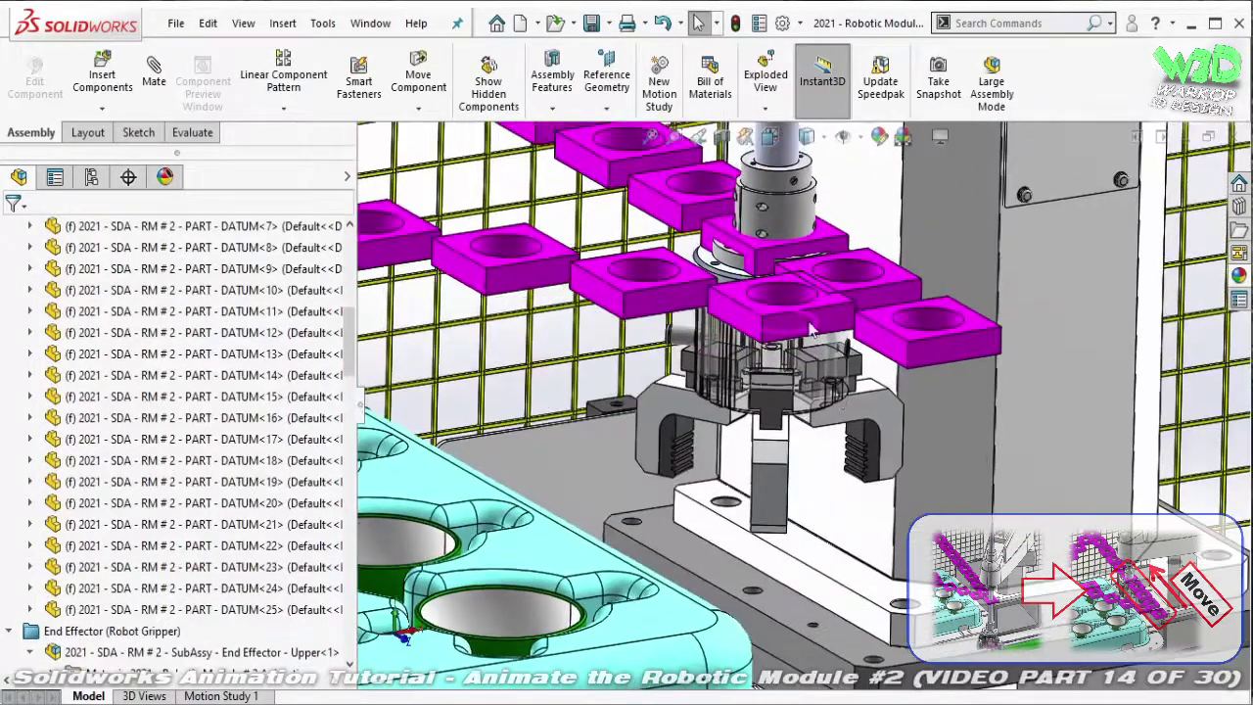
{"action": "scroll", "coordinate": [865, 408], "scroll_direction": "down", "scroll_amount": 2}
- Drag the right, centre and left gripper fingers to confirm none can move
{"action": "left_click", "coordinate": [901, 420]}
{"action": "left_click_drag", "start_coordinate": [905, 423], "coordinate": [741, 484]}
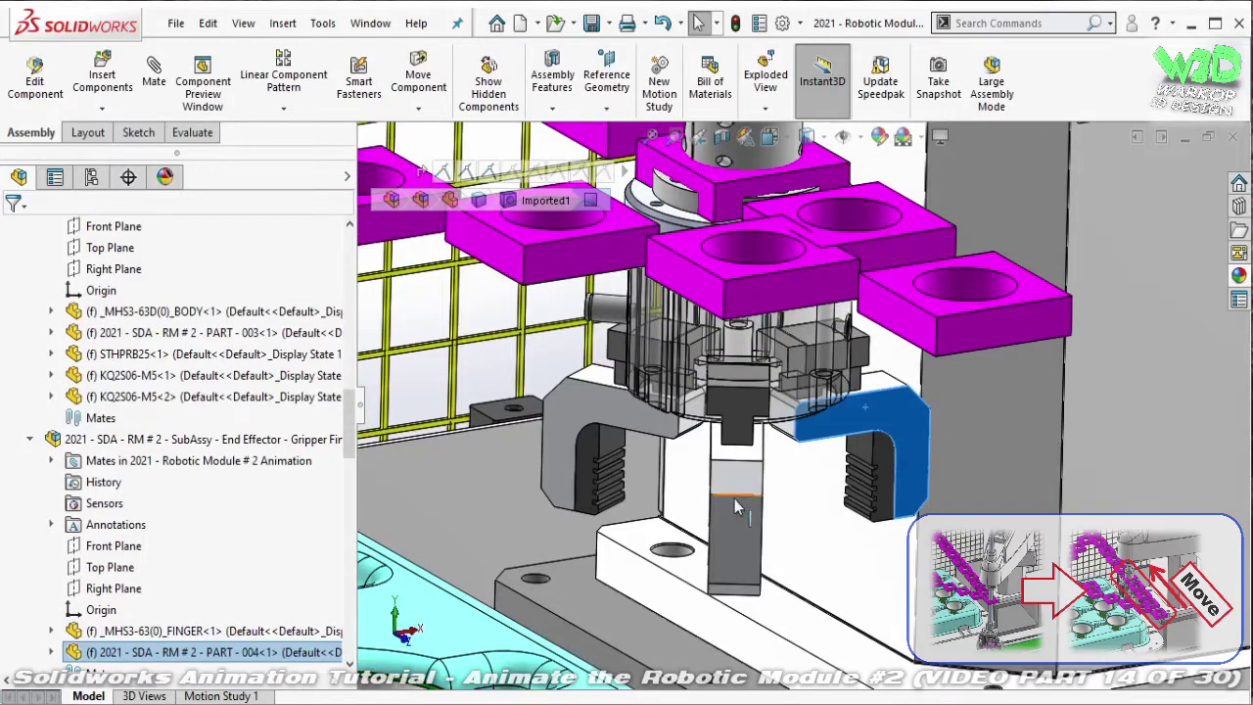
{"action": "left_click", "coordinate": [734, 498]}
{"action": "left_click_drag", "start_coordinate": [720, 562], "coordinate": [673, 488]}
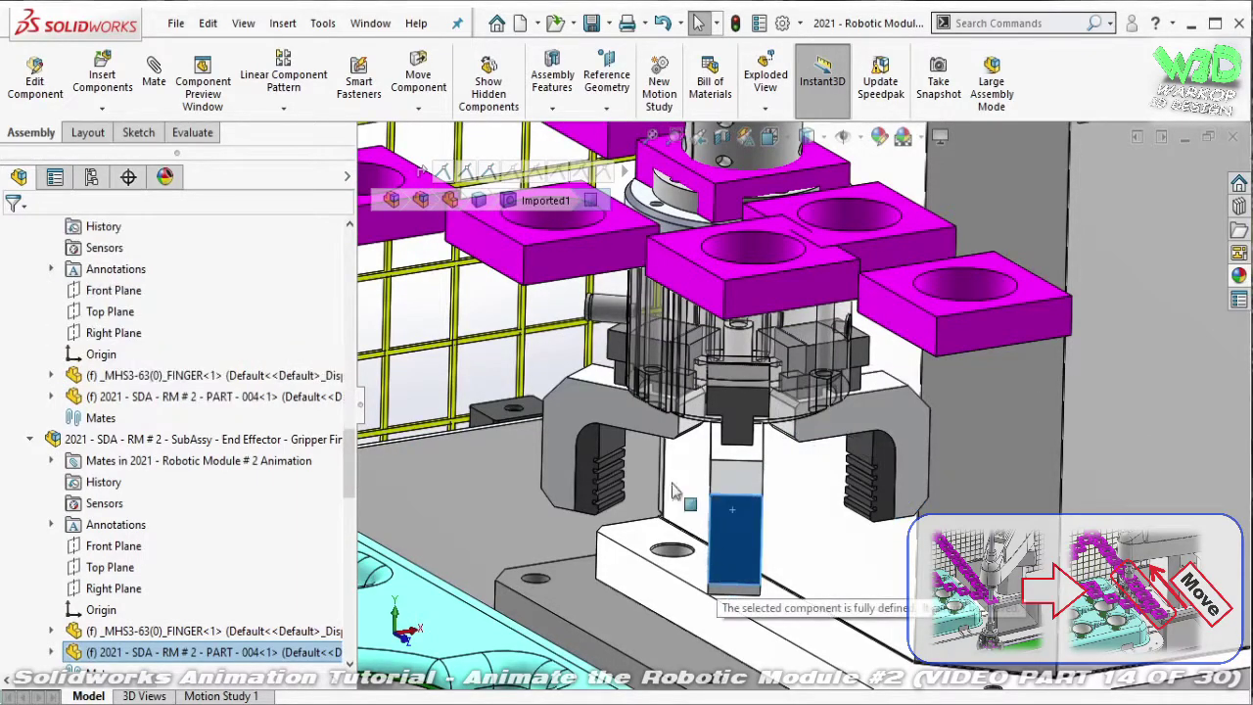
{"action": "left_click_drag", "start_coordinate": [584, 413], "coordinate": [569, 418]}
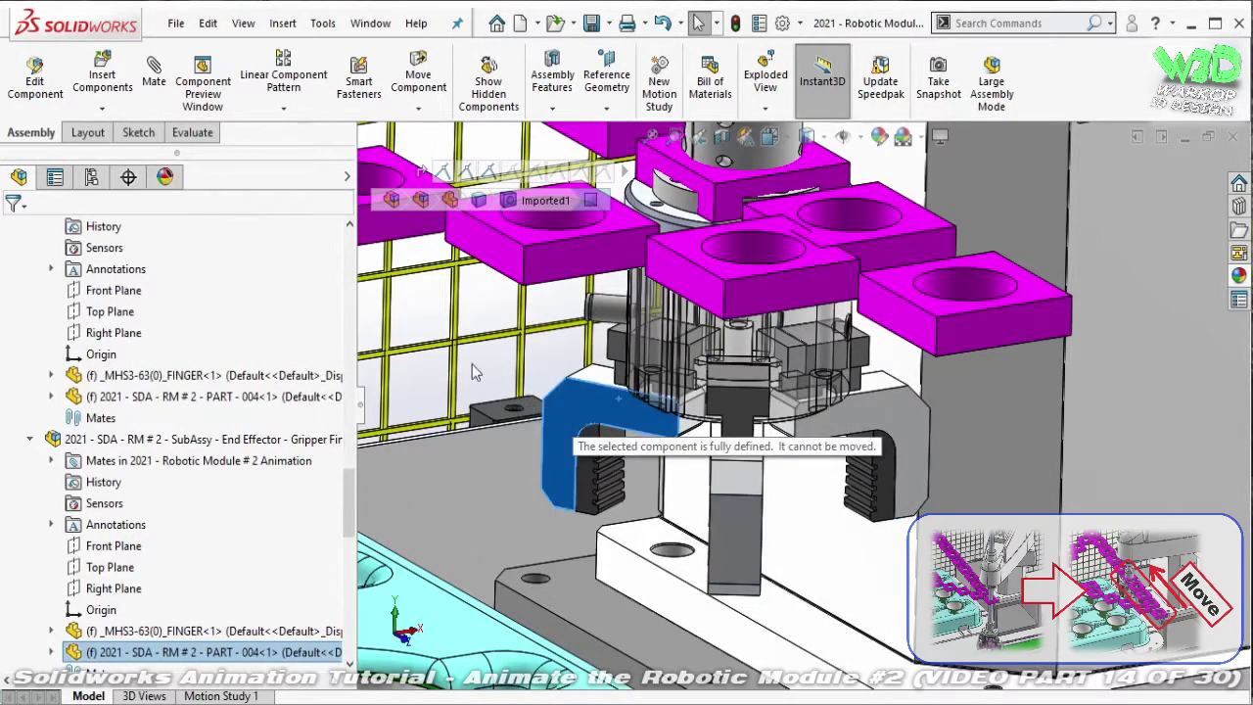
{"action": "left_click", "coordinate": [1008, 369]}
{"action": "mouse_move", "coordinate": [1009, 369]}
{"action": "middle_mouse_down"}
{"action": "mouse_move", "coordinate": [905, 421]}
{"action": "mouse_move", "coordinate": [627, 490]}
{"action": "middle_mouse_up"}
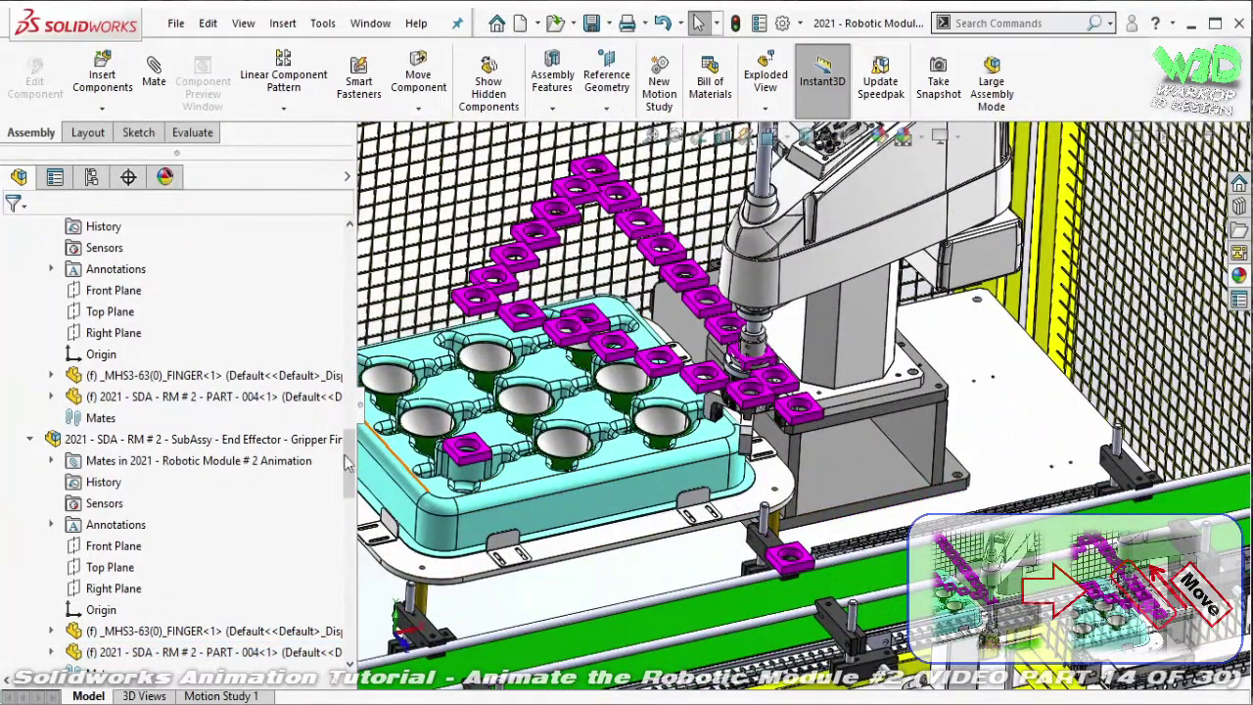
- Copy the name of the Pos 17 mate folder
{"action": "left_click_drag", "start_coordinate": [348, 465], "coordinate": [358, 647]}
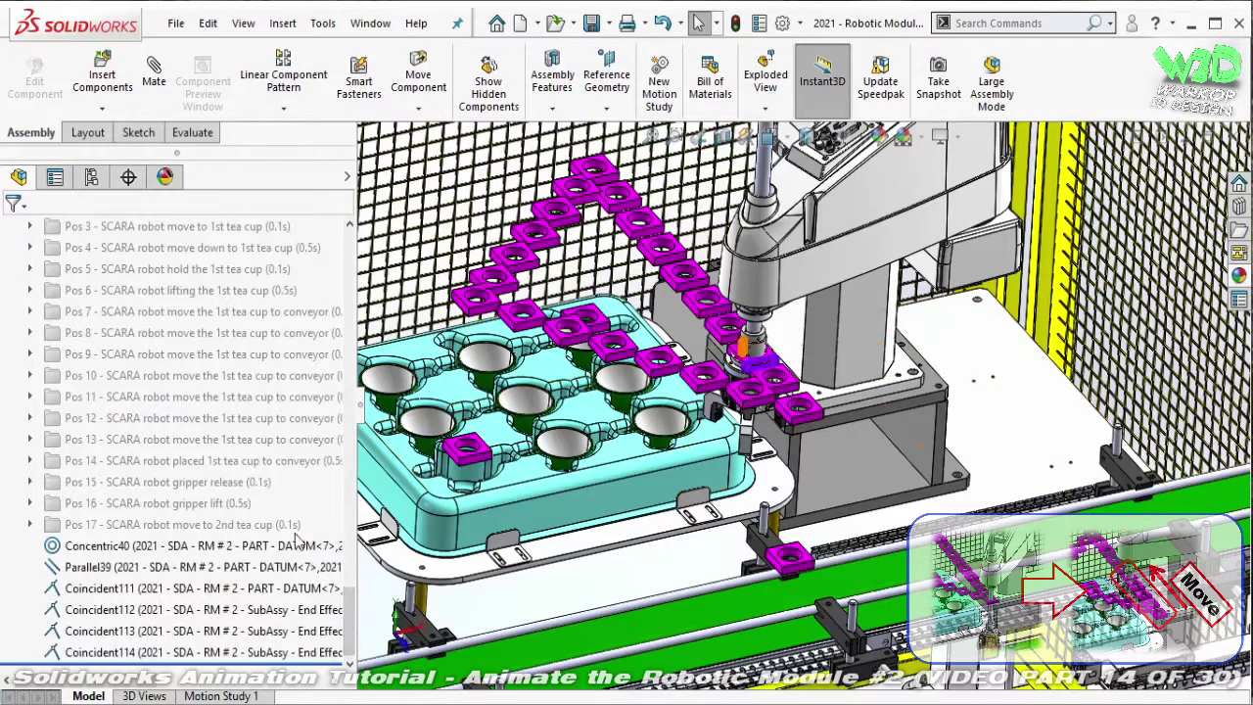
{"action": "left_click", "coordinate": [289, 525]}
{"action": "left_click", "coordinate": [233, 528]}
{"action": "right_click", "coordinate": [209, 523]}
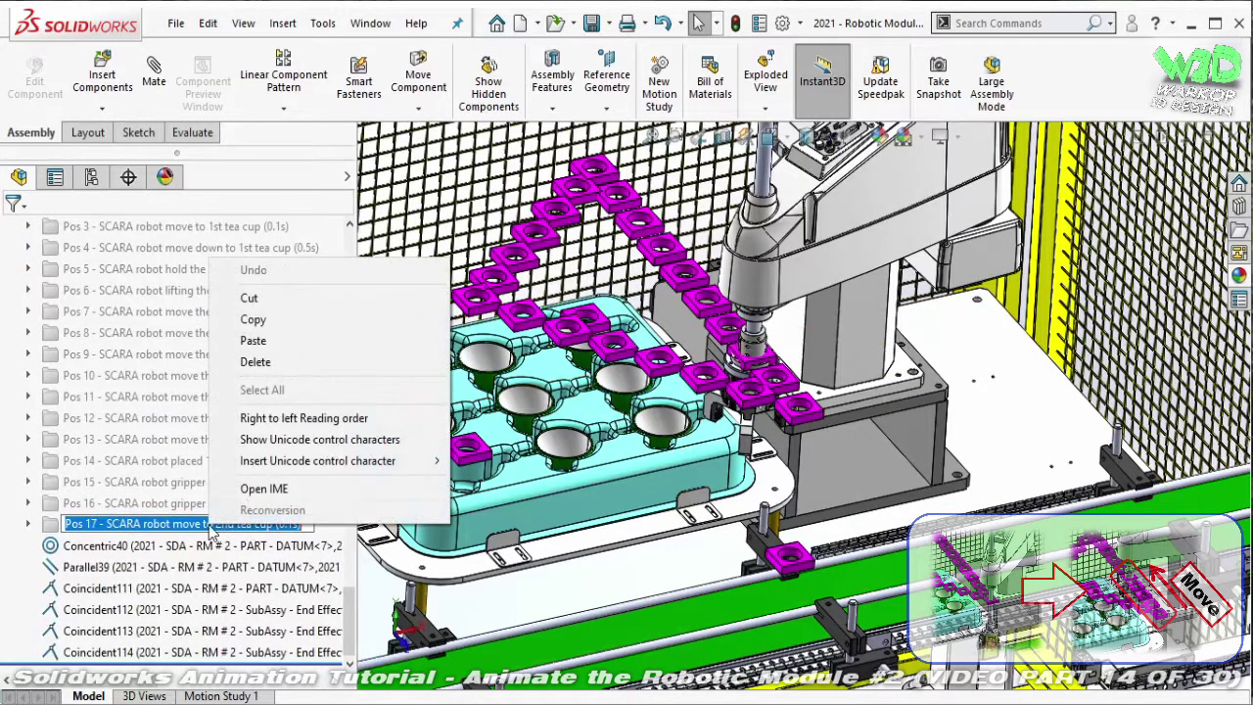
{"action": "left_click", "coordinate": [309, 326]}
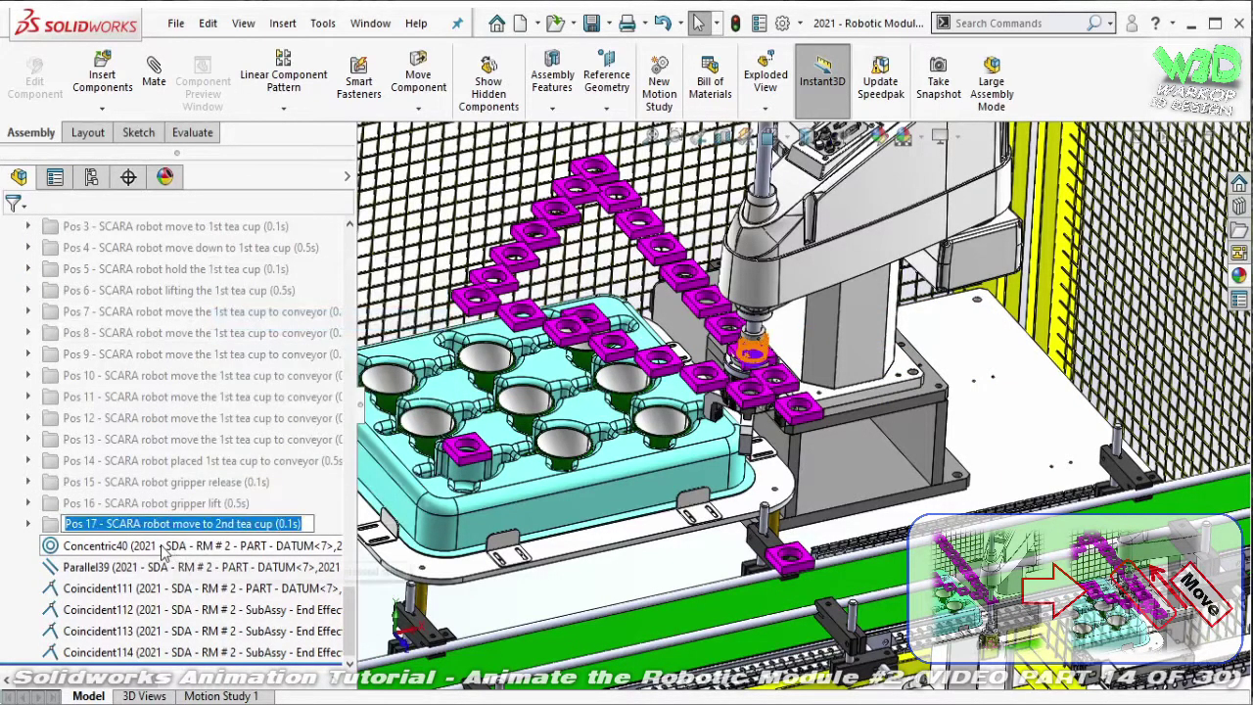
- Group Concentric40 through Coincident114 into a new folder 'Pos 18 - SCARA robot move to 2nd tea cup (0.1s)'
{"action": "left_click", "coordinate": [165, 555]}
{"action": "left_click", "coordinate": [144, 654], "text": "shift"}
{"action": "right_click", "coordinate": [144, 654]}
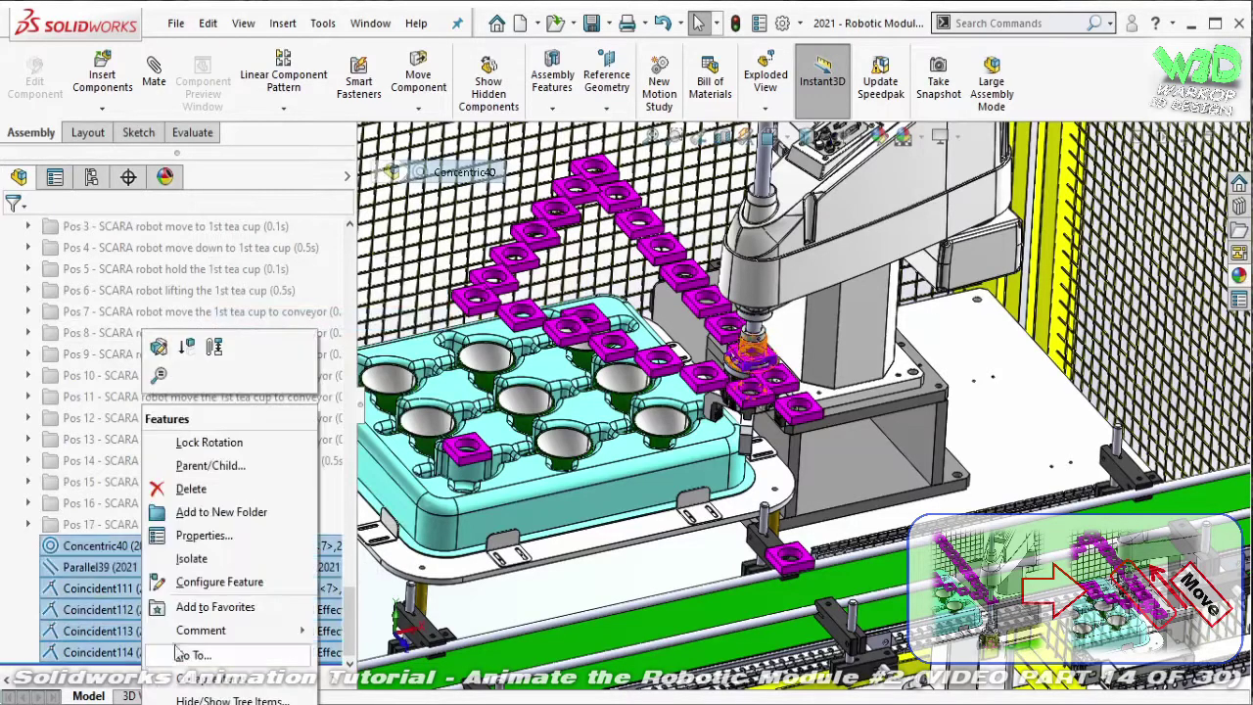
{"action": "key", "text": "Escape"}
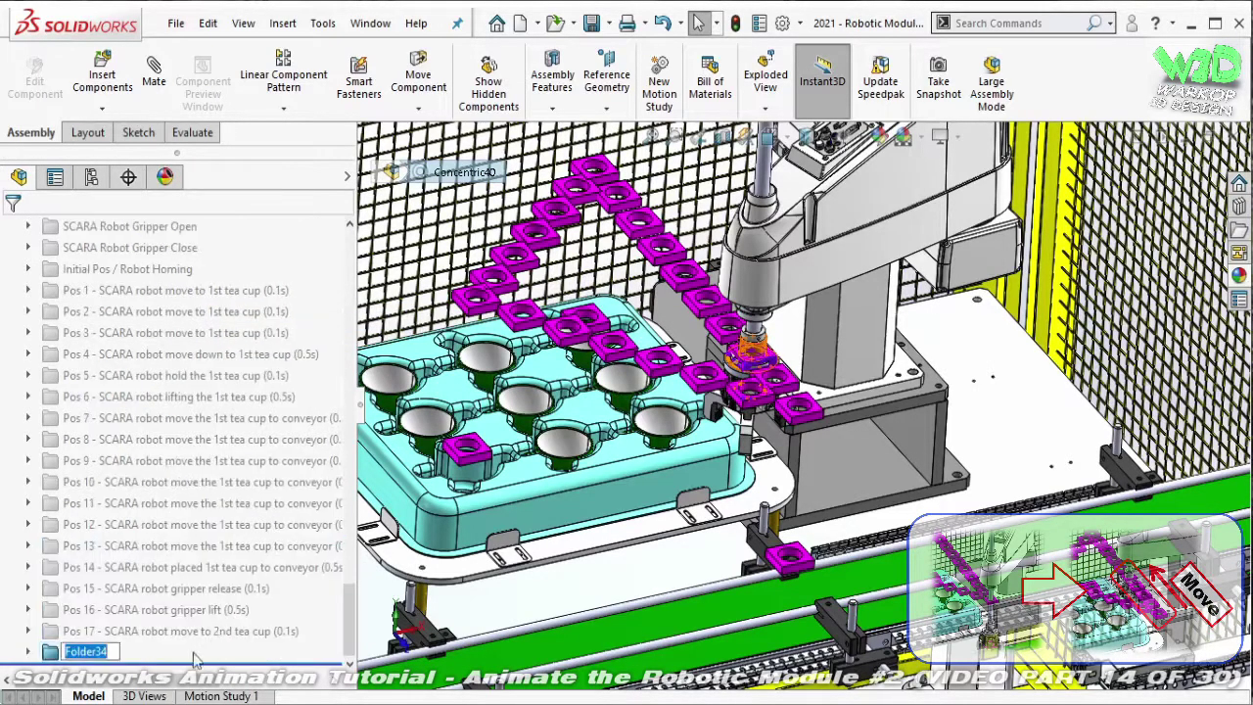
{"action": "right_click", "coordinate": [111, 654]}
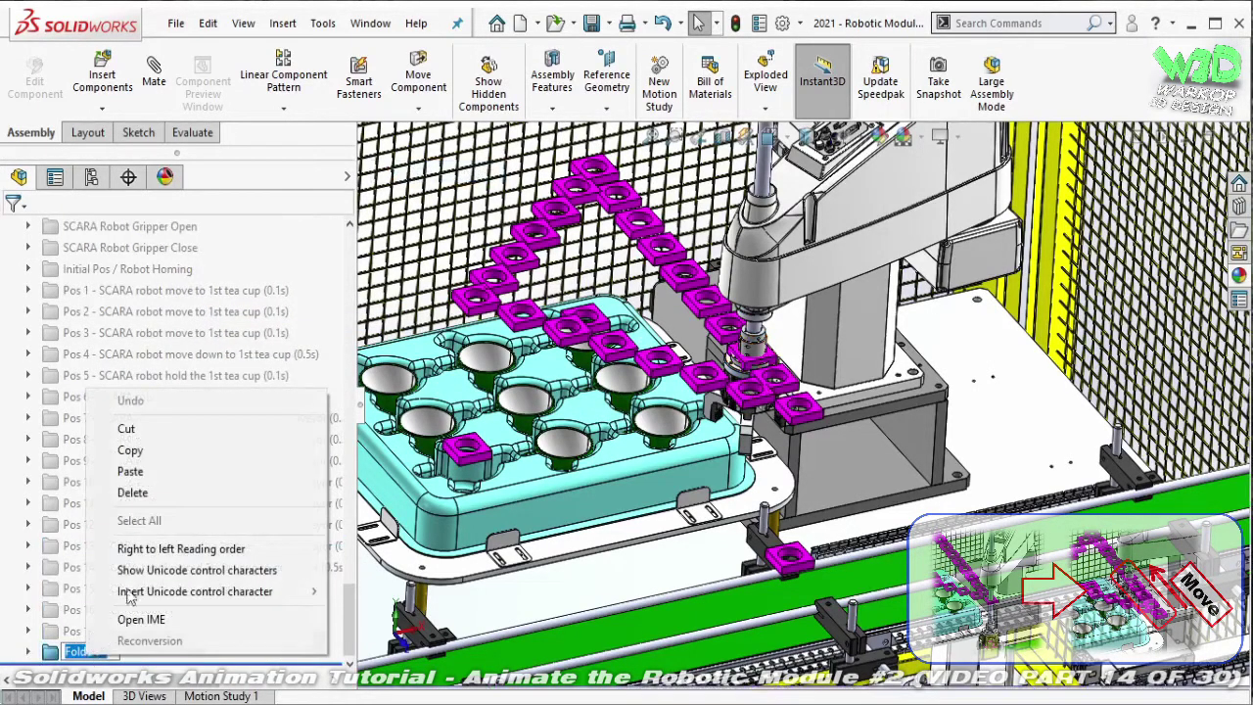
{"action": "left_click", "coordinate": [154, 475]}
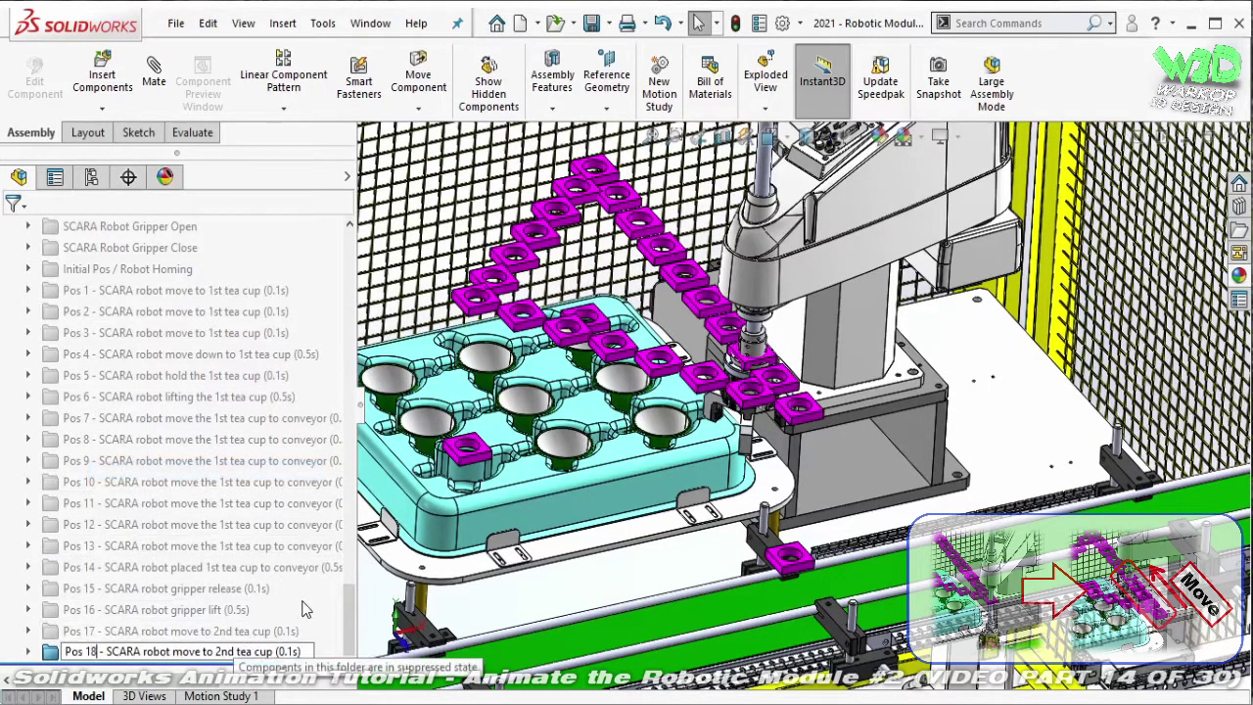
{"action": "key", "text": "Return"}
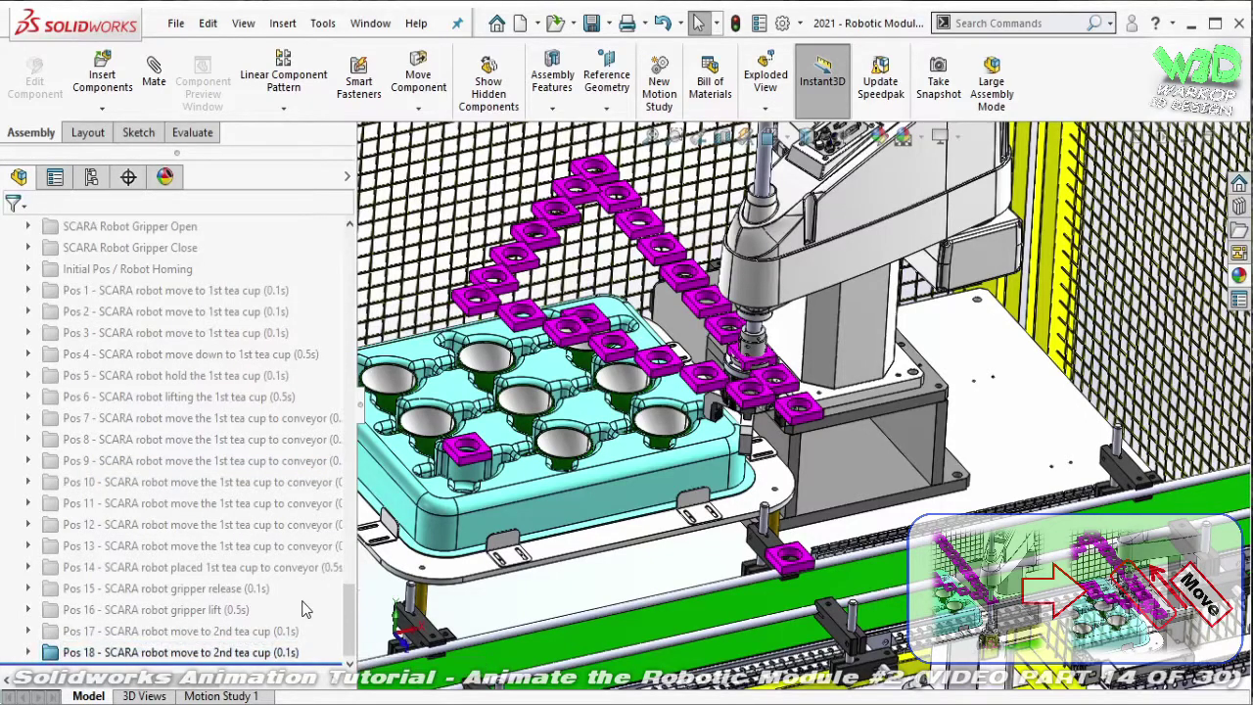
{"action": "left_click", "coordinate": [259, 652]}
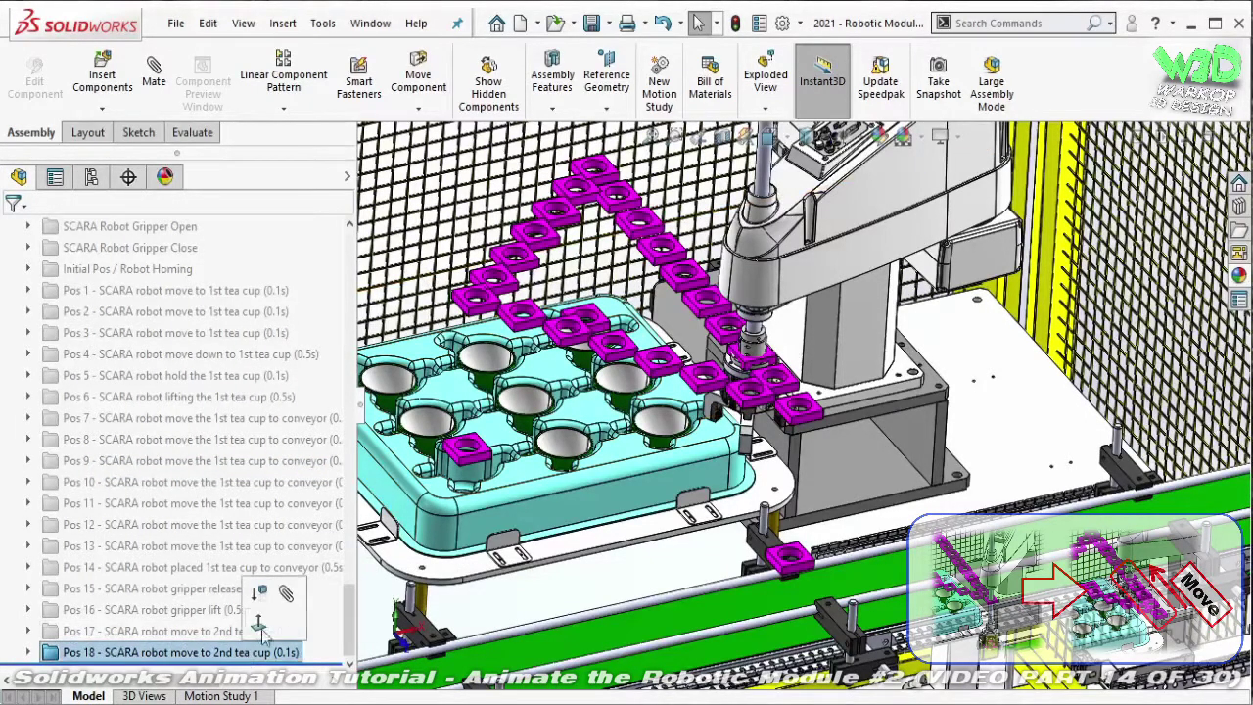
{"action": "key", "text": "Escape"}
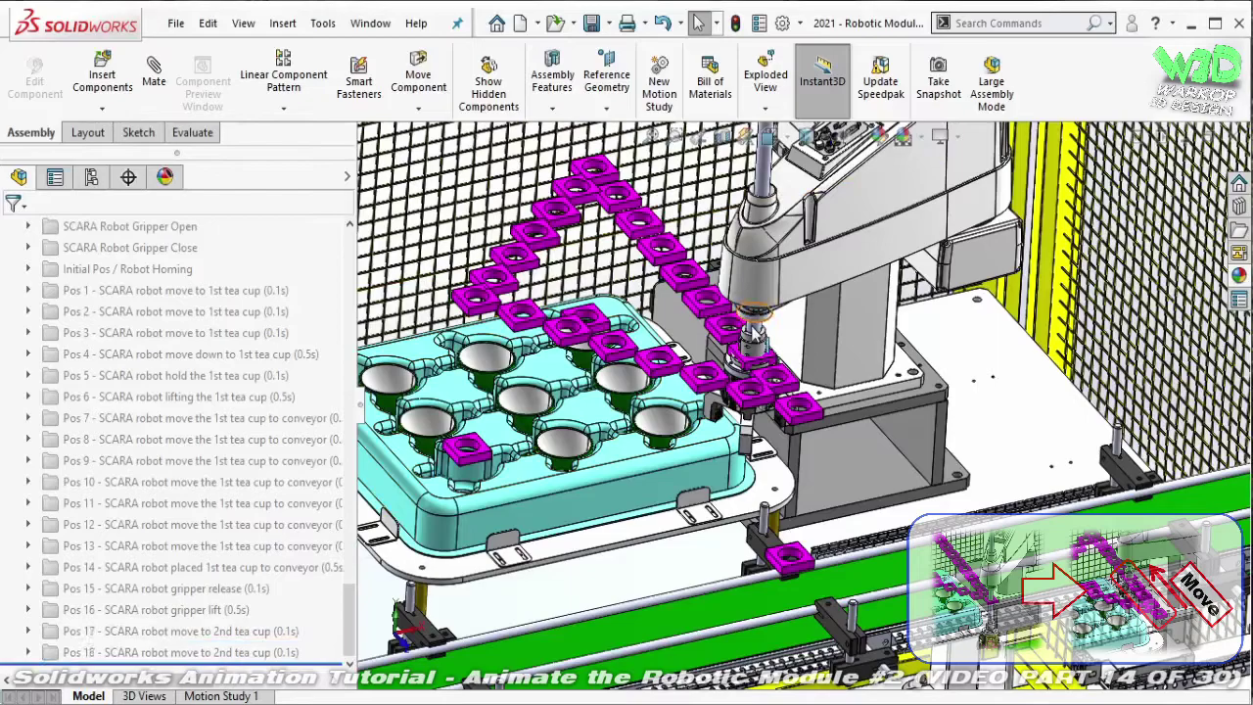
{"action": "scroll", "coordinate": [754, 333], "scroll_direction": "down", "scroll_amount": 2}
{"action": "scroll", "coordinate": [749, 341], "scroll_direction": "down", "scroll_amount": 2}
- Make the gripper cylinder concentric with the magenta block's hole
{"action": "scroll", "coordinate": [739, 354], "scroll_direction": "down", "scroll_amount": 3}
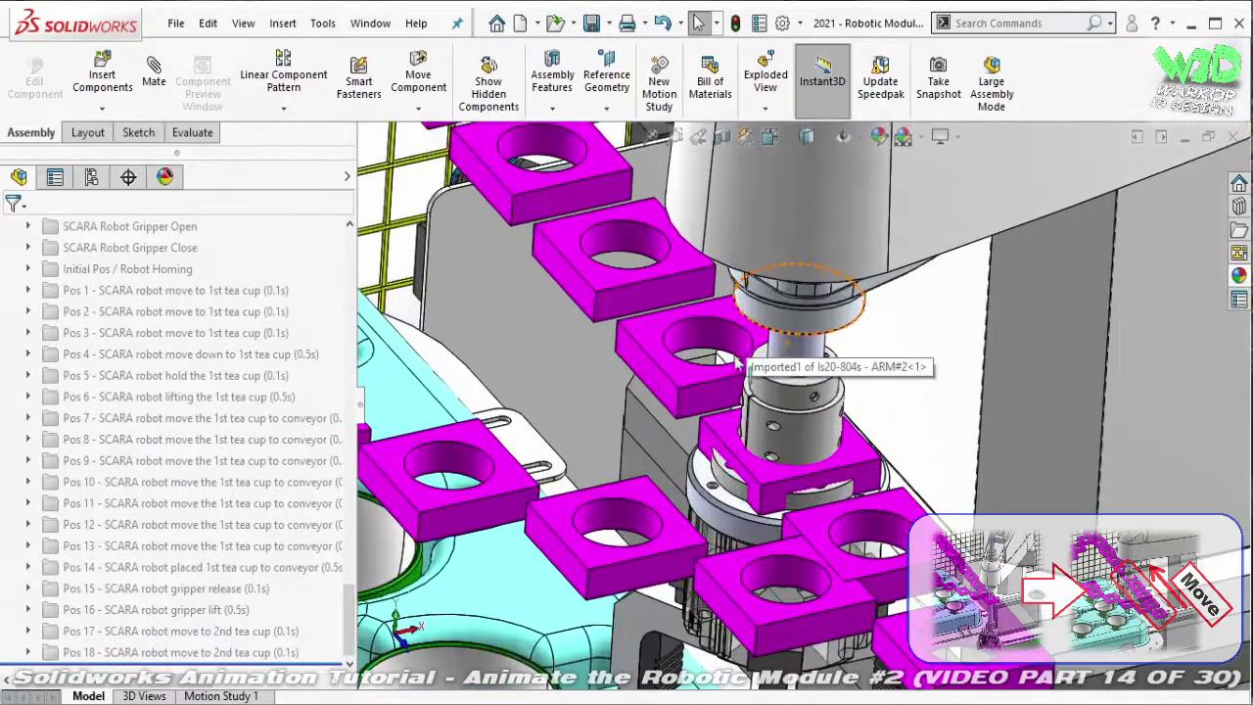
{"action": "left_click", "coordinate": [715, 352]}
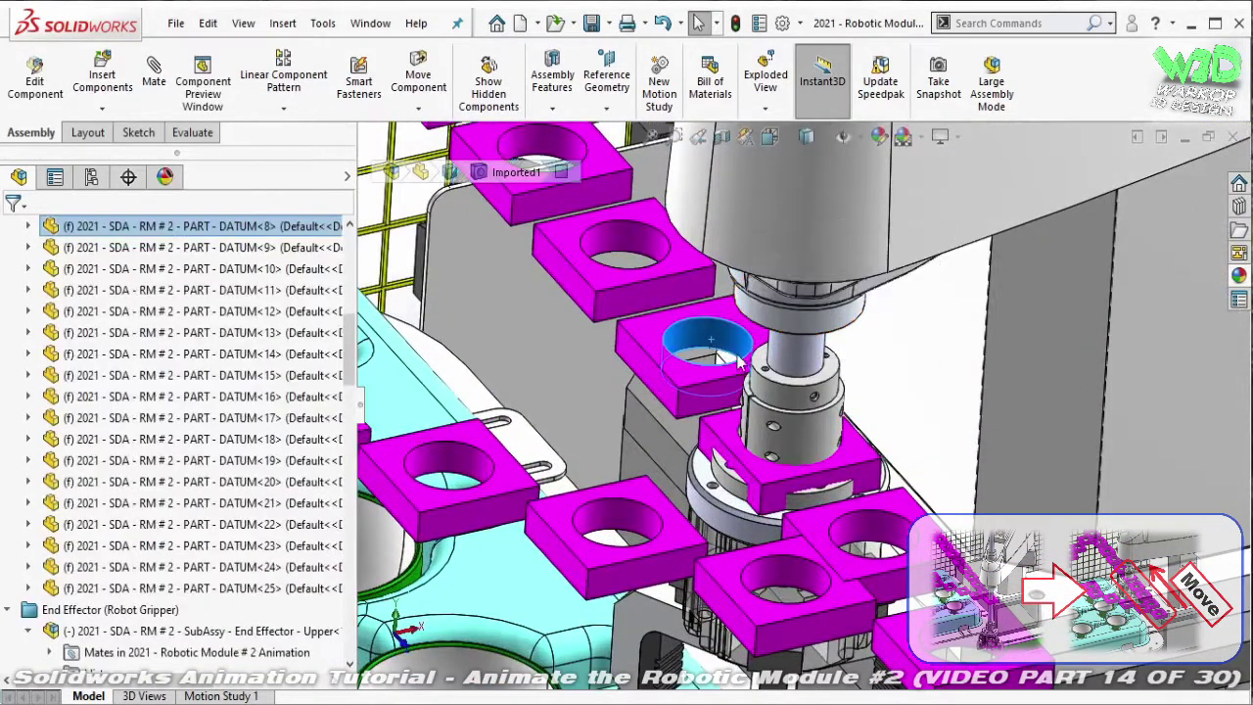
{"action": "key", "text": "m"}
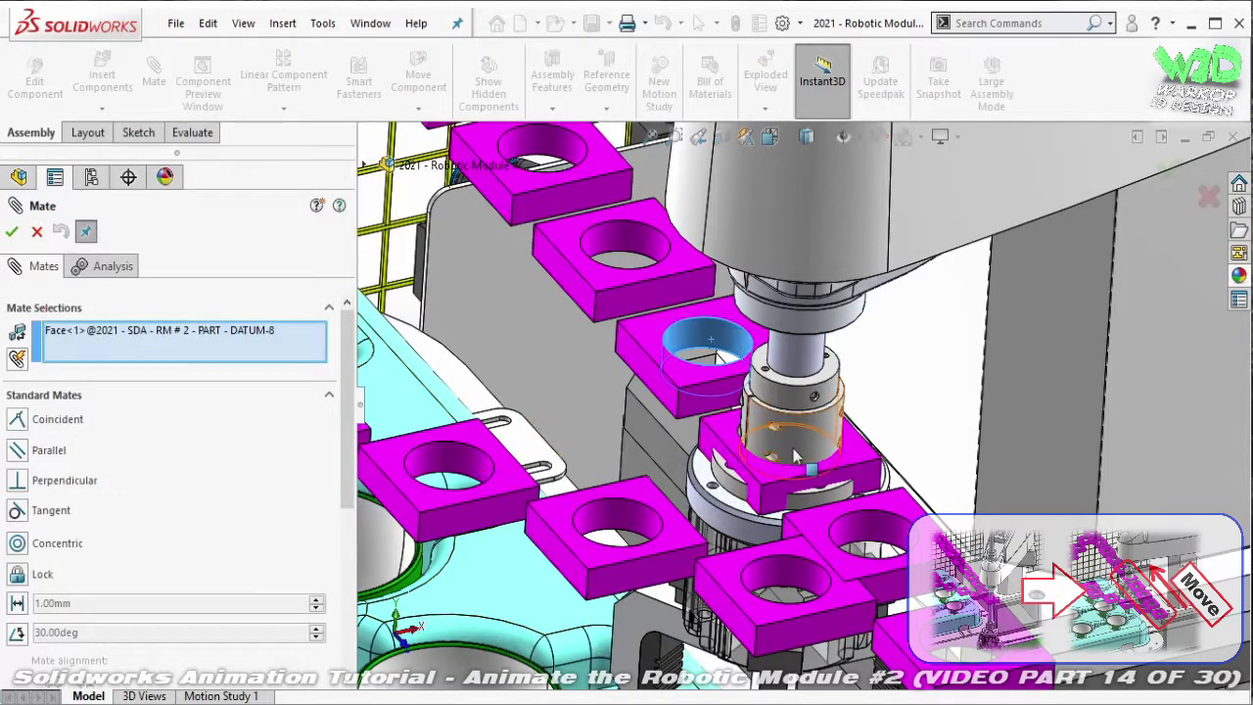
{"action": "left_click", "coordinate": [795, 455]}
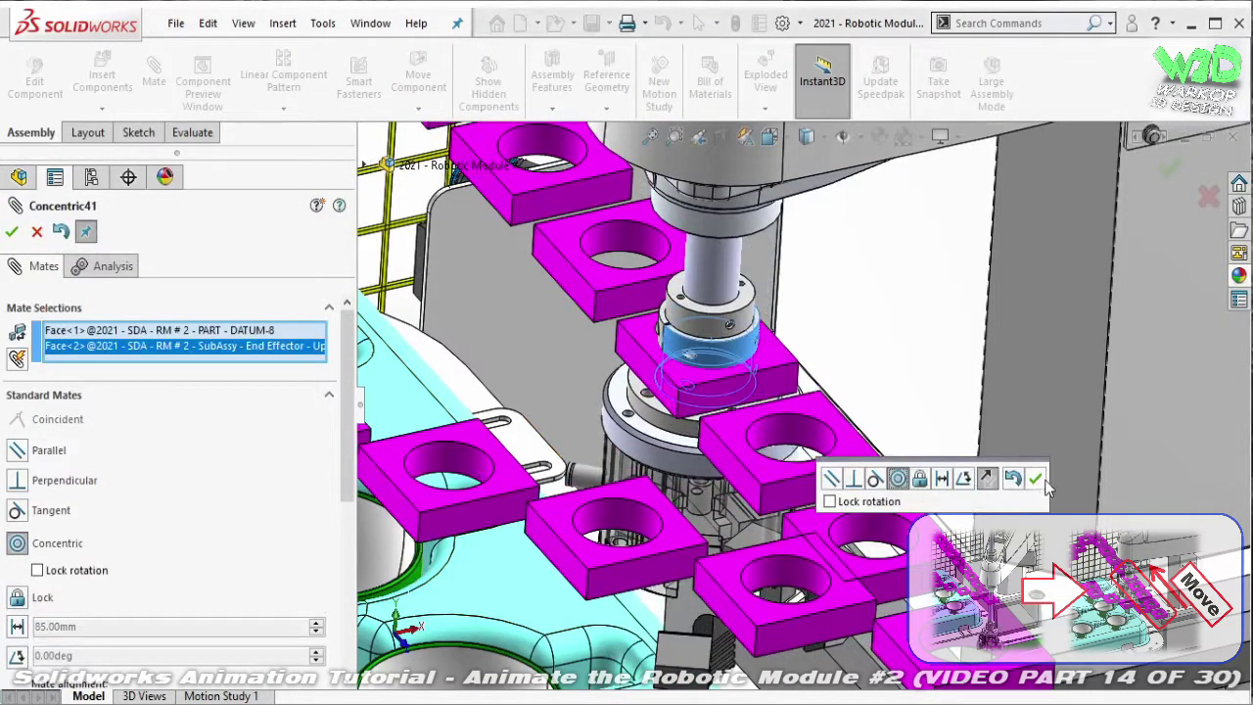
{"action": "left_click", "coordinate": [1036, 479]}
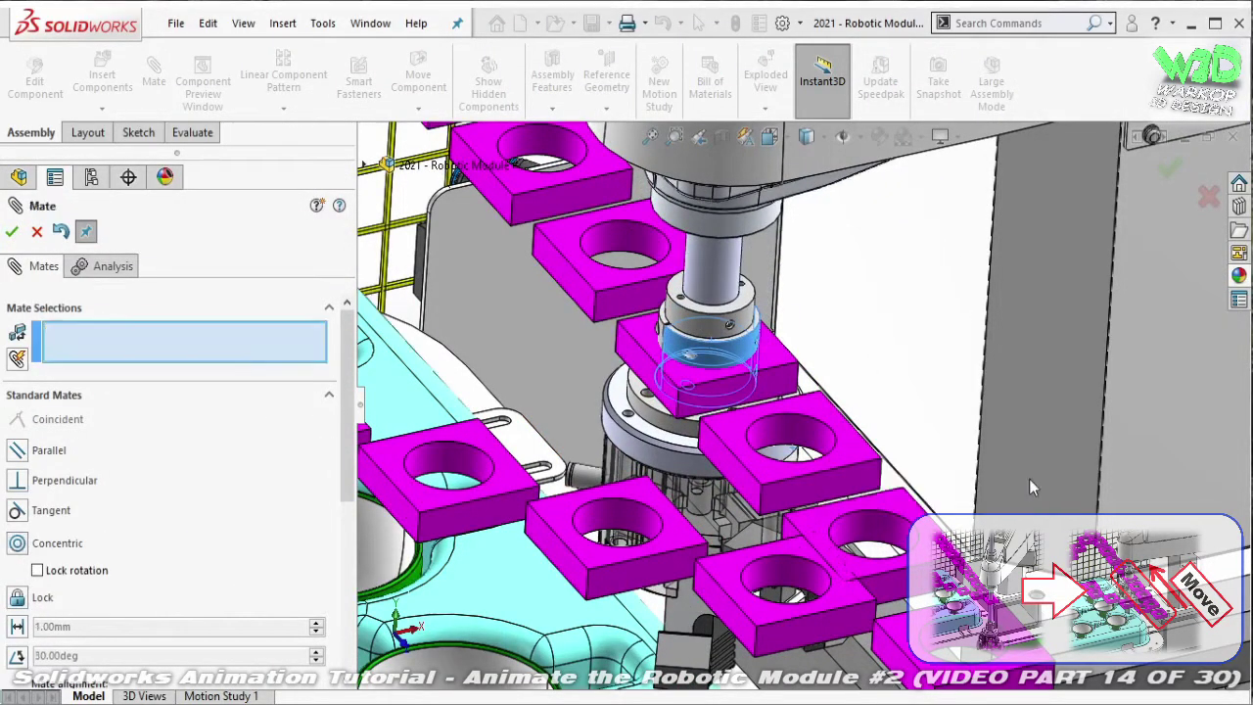
- Mate the gripper ring face coincident with the block's edge
{"action": "scroll", "coordinate": [646, 404], "scroll_direction": "down", "scroll_amount": 3}
{"action": "scroll", "coordinate": [646, 404], "scroll_direction": "down", "scroll_amount": 3}
{"action": "left_click", "coordinate": [663, 358]}
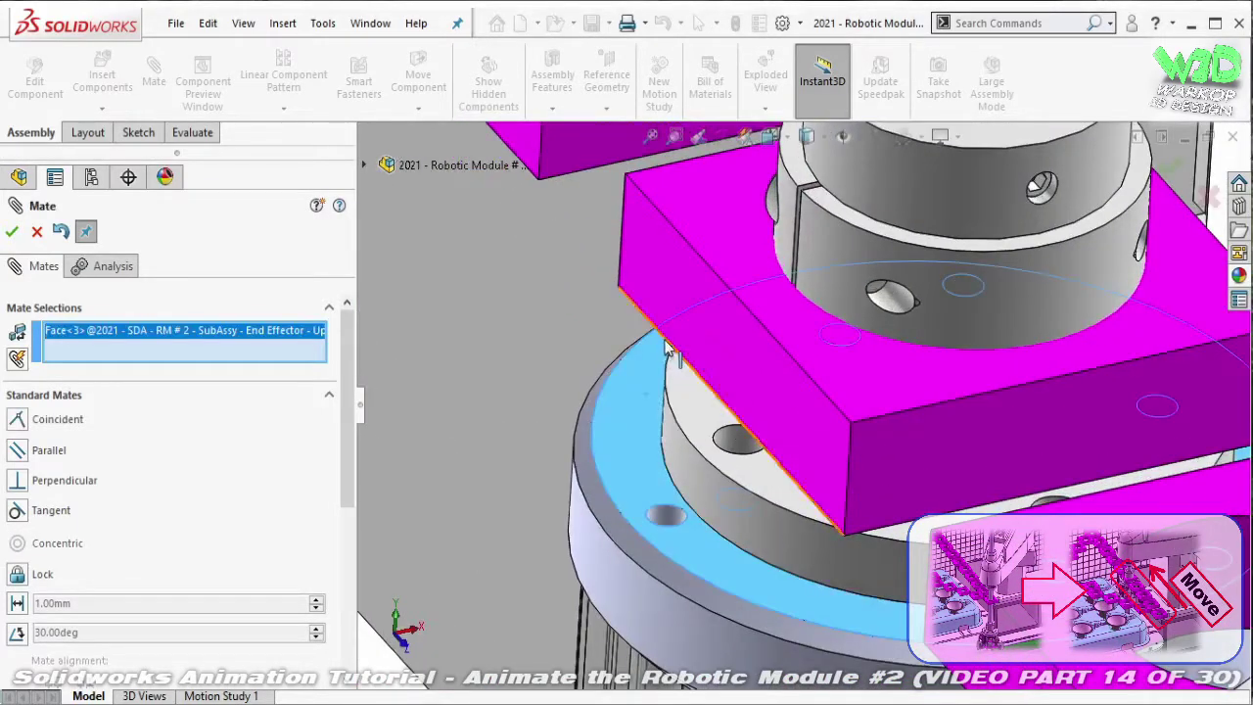
{"action": "left_click", "coordinate": [665, 345]}
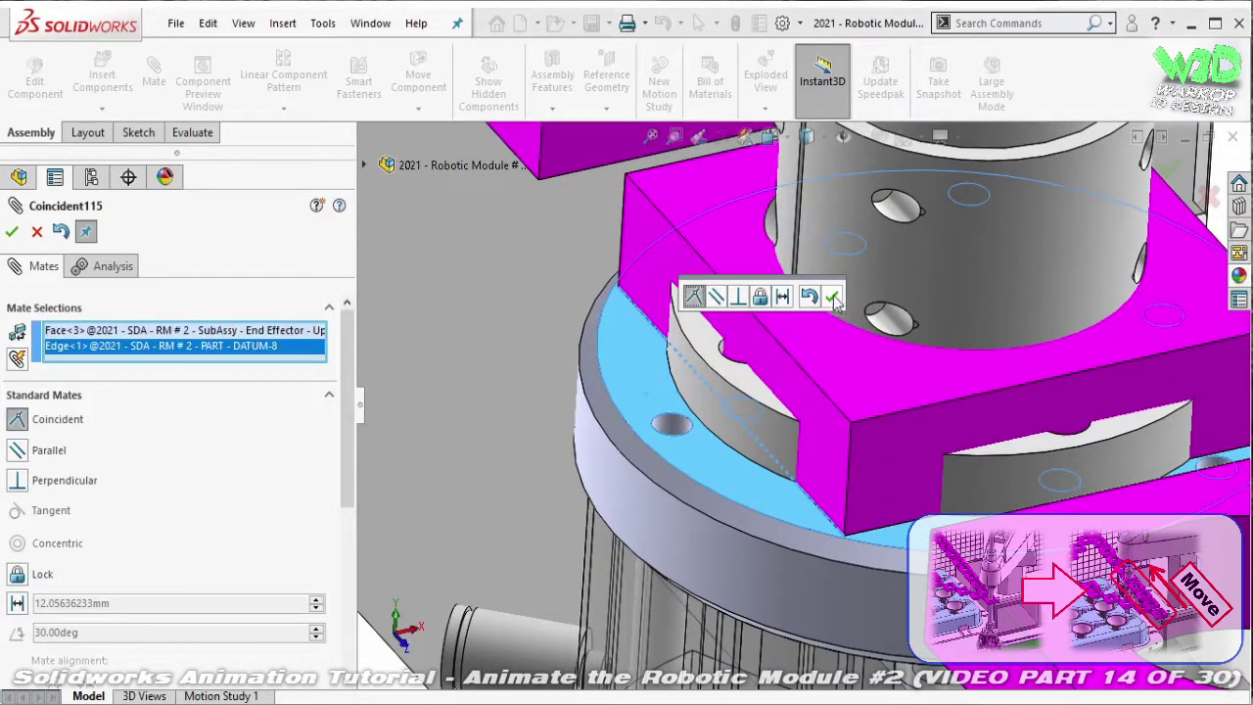
{"action": "left_click", "coordinate": [833, 302]}
- Set the gripper's flat side face parallel to the block's front face
{"action": "scroll", "coordinate": [776, 200], "scroll_direction": "down", "scroll_amount": 3}
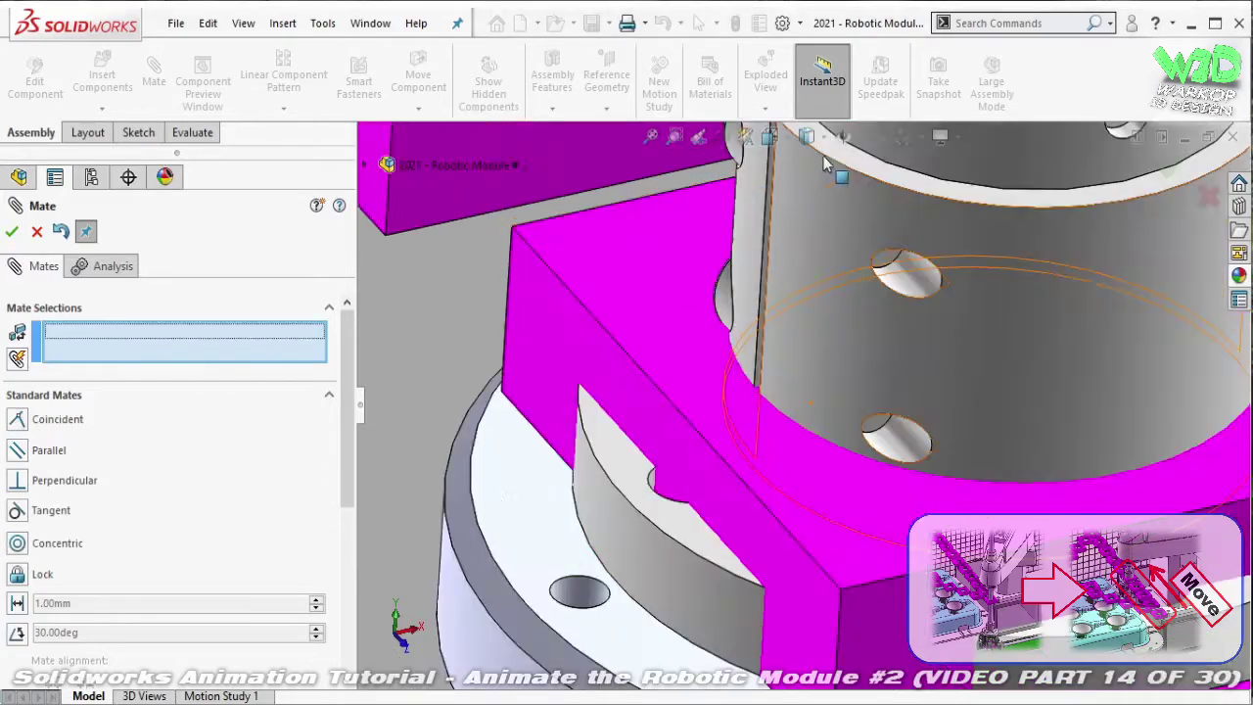
{"action": "scroll", "coordinate": [777, 200], "scroll_direction": "down", "scroll_amount": 3}
{"action": "left_click", "coordinate": [747, 228]}
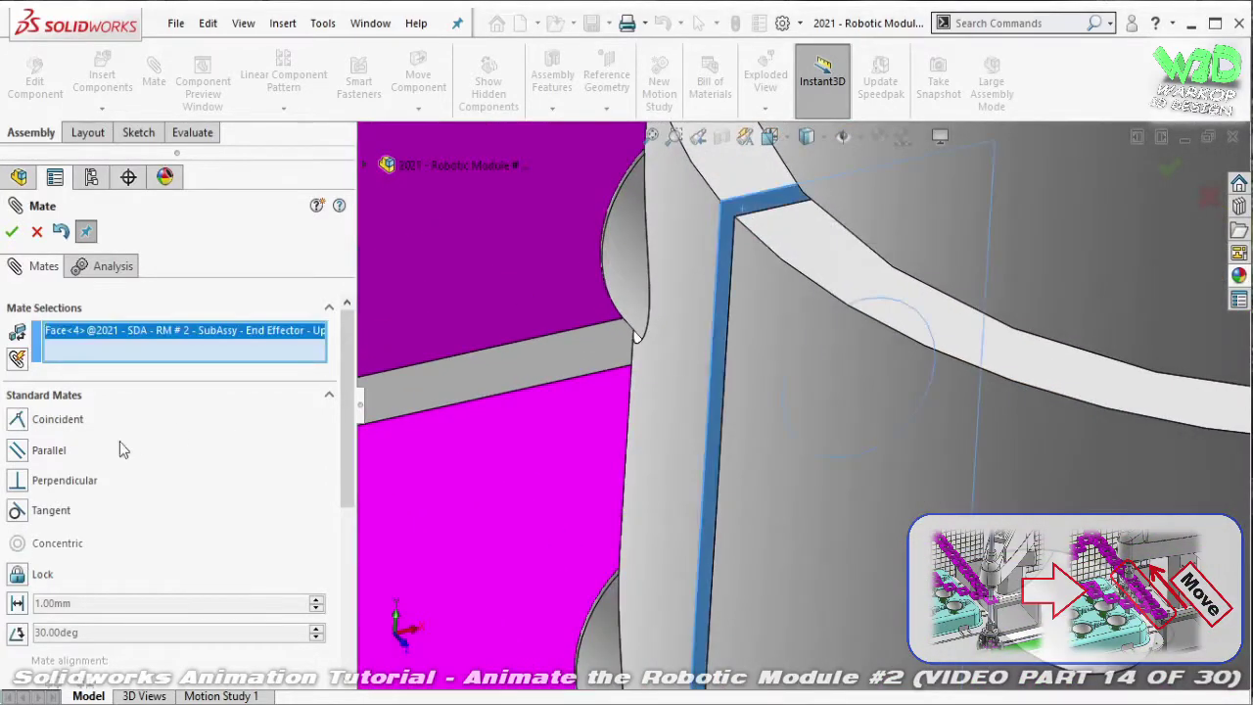
{"action": "left_click", "coordinate": [19, 450]}
{"action": "scroll", "coordinate": [857, 576], "scroll_direction": "up", "scroll_amount": 2}
{"action": "scroll", "coordinate": [858, 576], "scroll_direction": "up", "scroll_amount": 2}
{"action": "scroll", "coordinate": [857, 576], "scroll_direction": "up", "scroll_amount": 2}
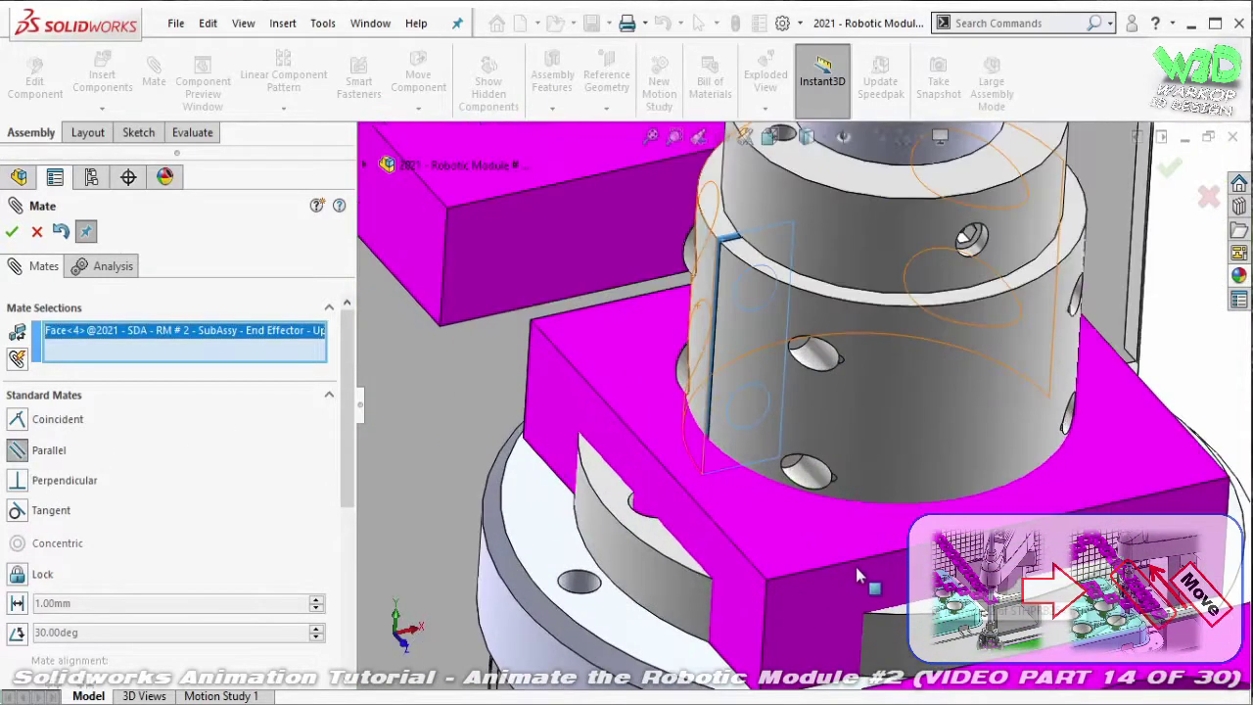
{"action": "left_click", "coordinate": [858, 575]}
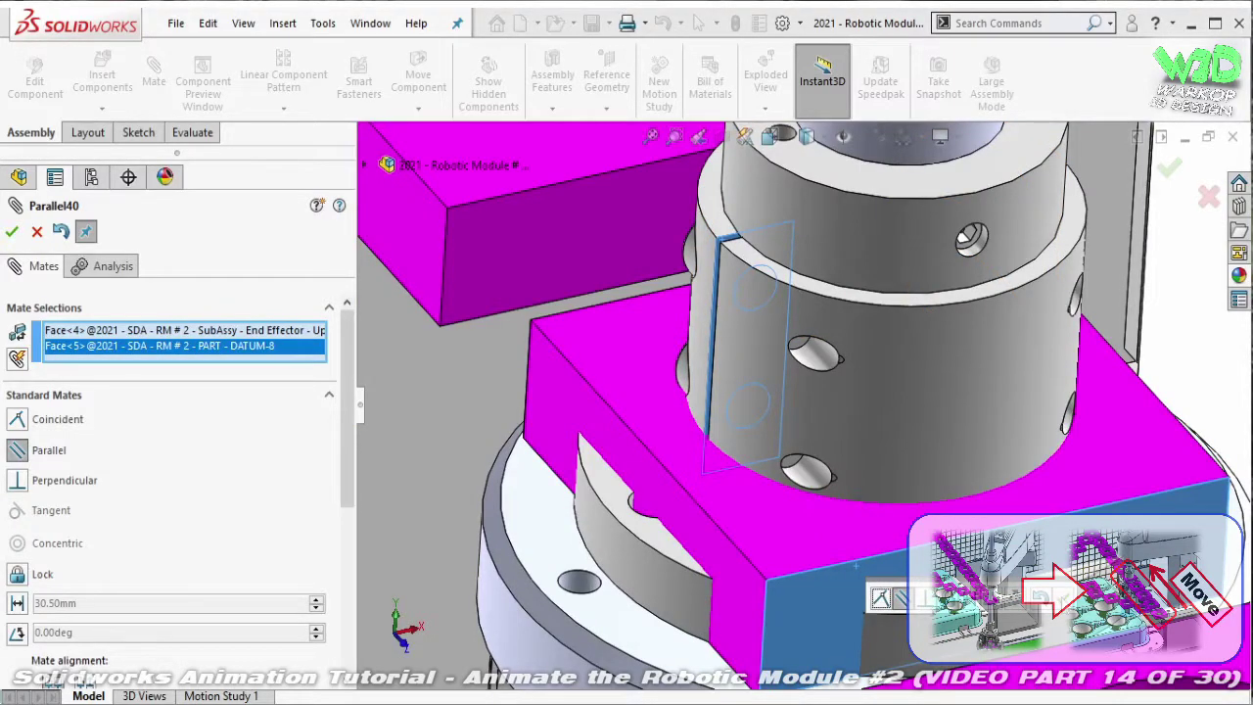
{"action": "key", "text": "Return"}
{"action": "scroll", "coordinate": [830, 584], "scroll_direction": "up", "scroll_amount": 3}
- Slide the left and right gripper jaws into position around the gripper body
{"action": "scroll", "coordinate": [830, 585], "scroll_direction": "up", "scroll_amount": 3}
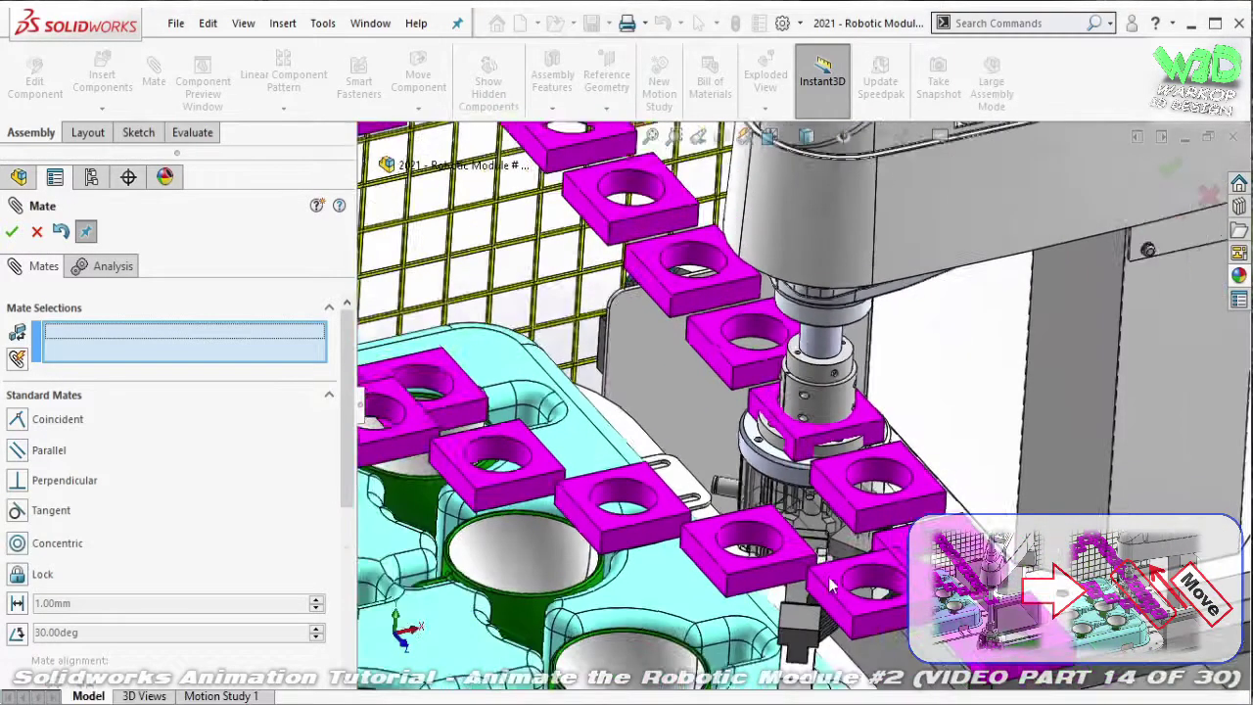
{"action": "scroll", "coordinate": [823, 510], "scroll_direction": "down", "scroll_amount": 3}
{"action": "middle_click_drag", "start_coordinate": [809, 423], "coordinate": [952, 297]}
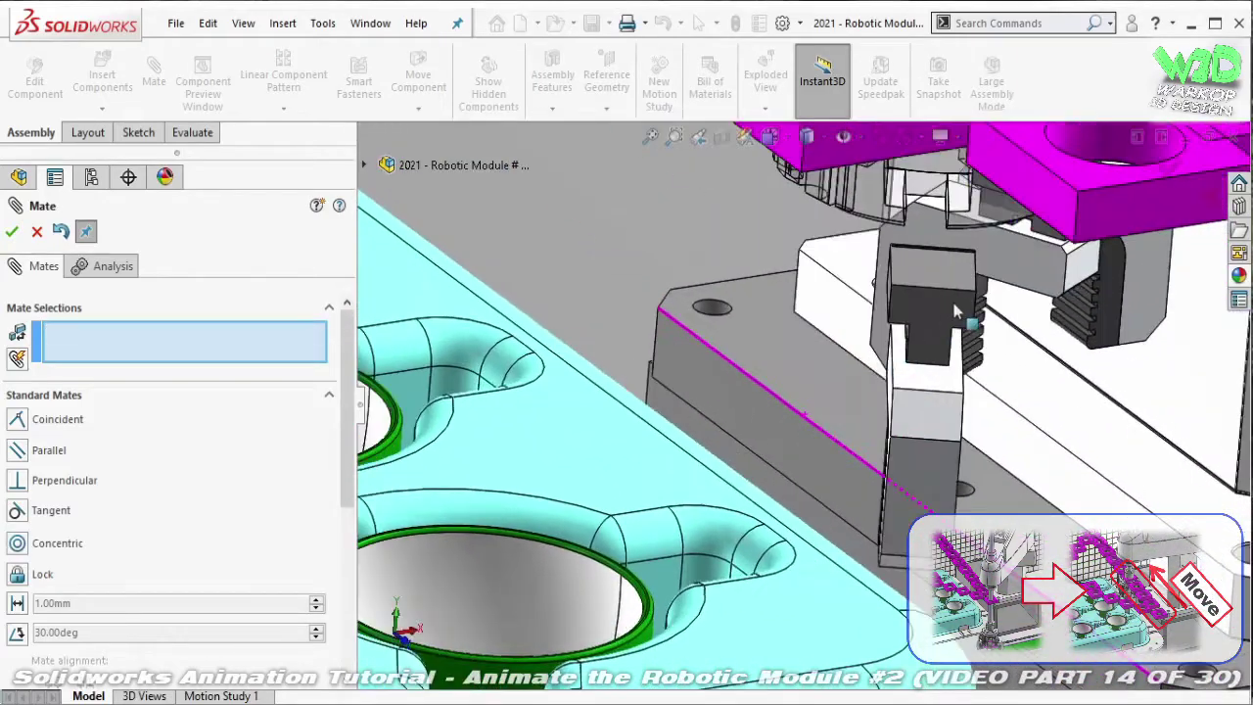
{"action": "scroll", "coordinate": [931, 293], "scroll_direction": "up", "scroll_amount": 3}
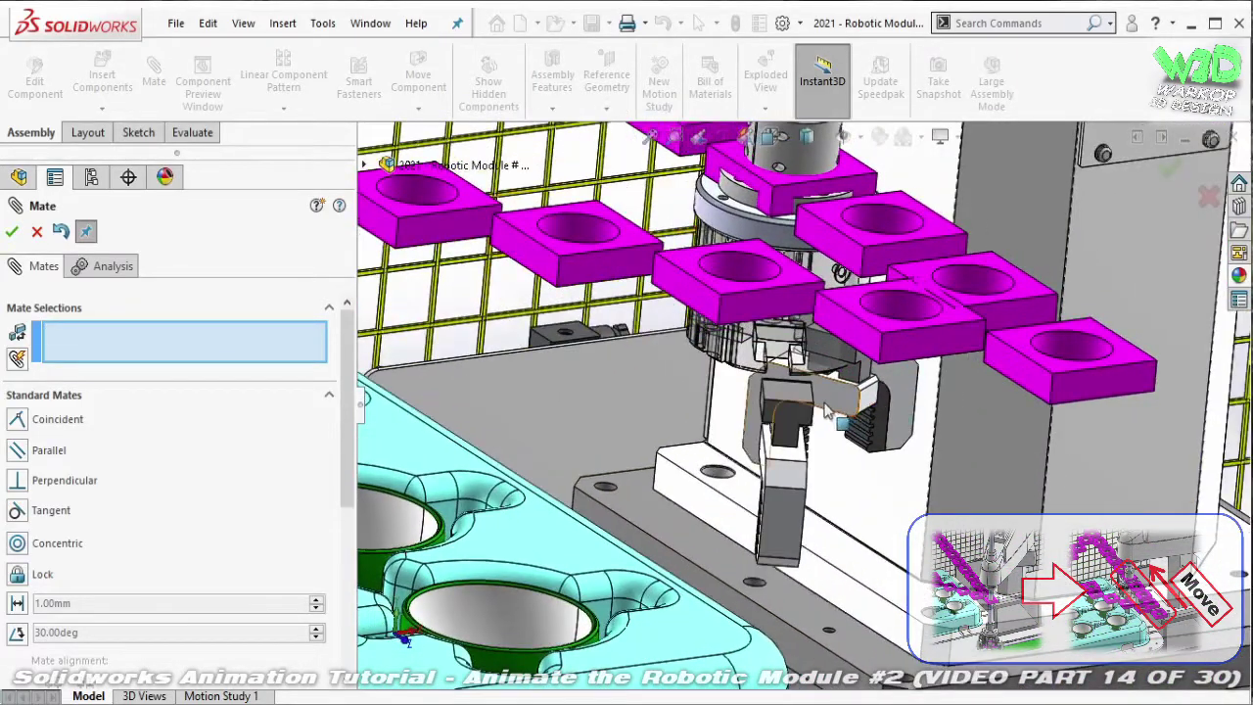
{"action": "left_click_drag", "start_coordinate": [860, 415], "coordinate": [774, 396]}
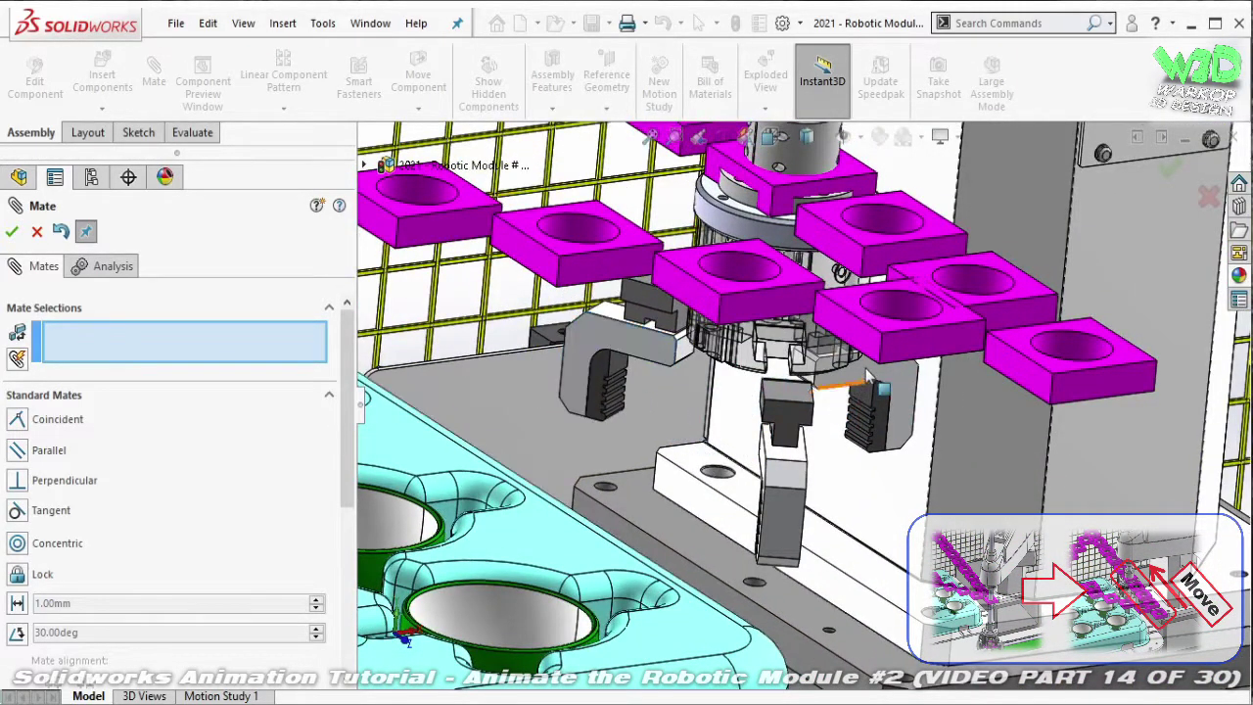
{"action": "left_click_drag", "start_coordinate": [862, 411], "coordinate": [891, 387]}
{"action": "scroll", "coordinate": [807, 368], "scroll_direction": "down", "scroll_amount": 2}
{"action": "scroll", "coordinate": [823, 384], "scroll_direction": "down", "scroll_amount": 3}
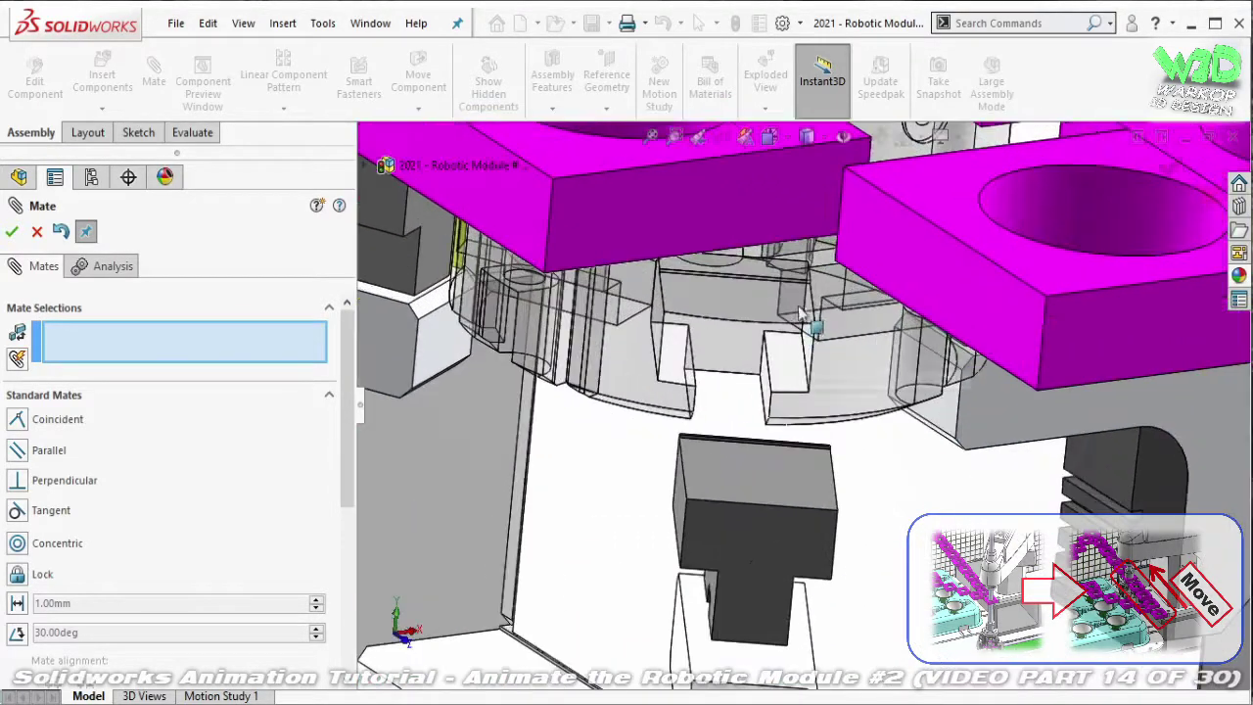
{"action": "scroll", "coordinate": [805, 290], "scroll_direction": "down", "scroll_amount": 3}
{"action": "scroll", "coordinate": [550, 260], "scroll_direction": "up", "scroll_amount": 3}
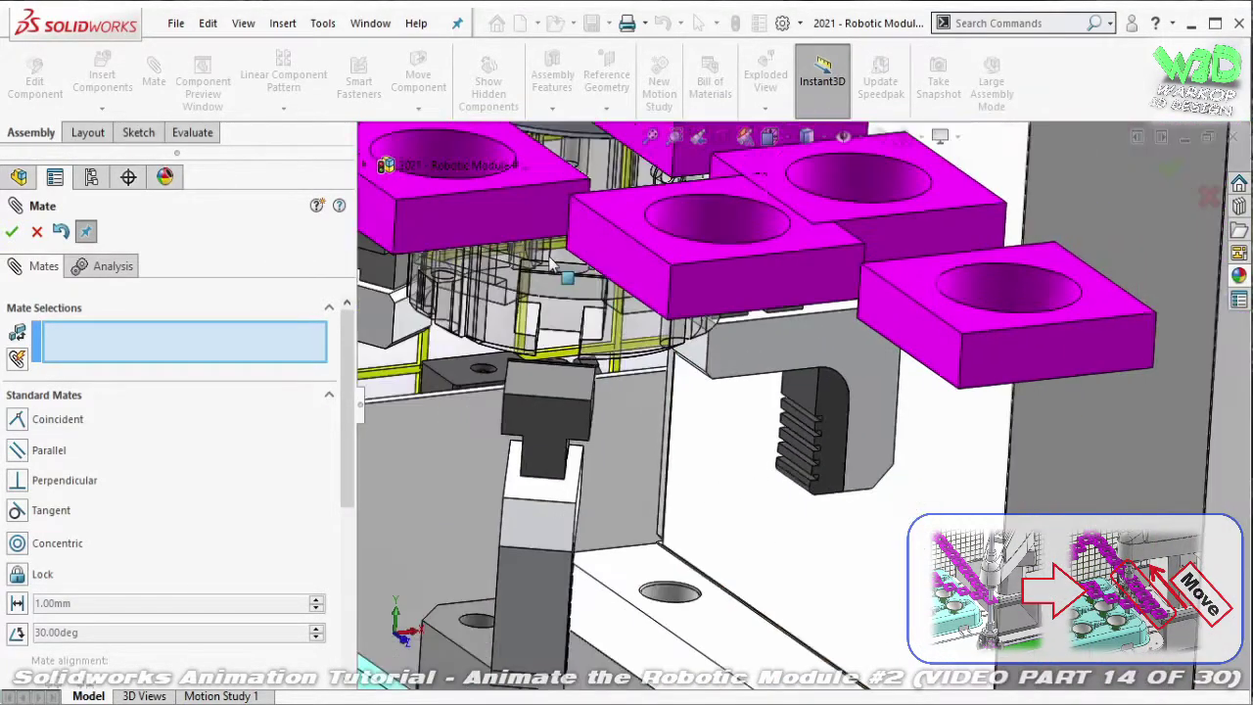
{"action": "scroll", "coordinate": [548, 245], "scroll_direction": "down", "scroll_amount": 1}
{"action": "scroll", "coordinate": [548, 245], "scroll_direction": "down", "scroll_amount": 1}
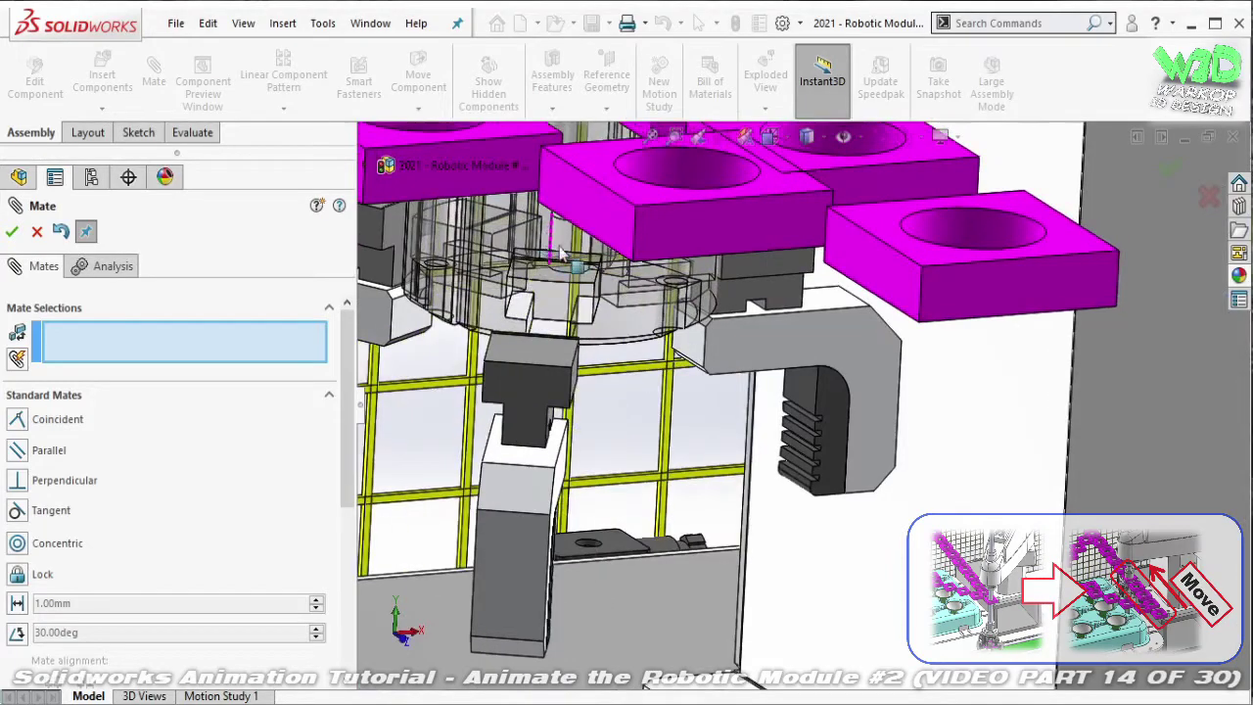
{"action": "scroll", "coordinate": [632, 313], "scroll_direction": "down", "scroll_amount": 2}
{"action": "scroll", "coordinate": [646, 284], "scroll_direction": "down", "scroll_amount": 2}
- Mate the jaw's top edge coincident with the gripper face
{"action": "middle_click_drag", "start_coordinate": [646, 284], "coordinate": [608, 270]}
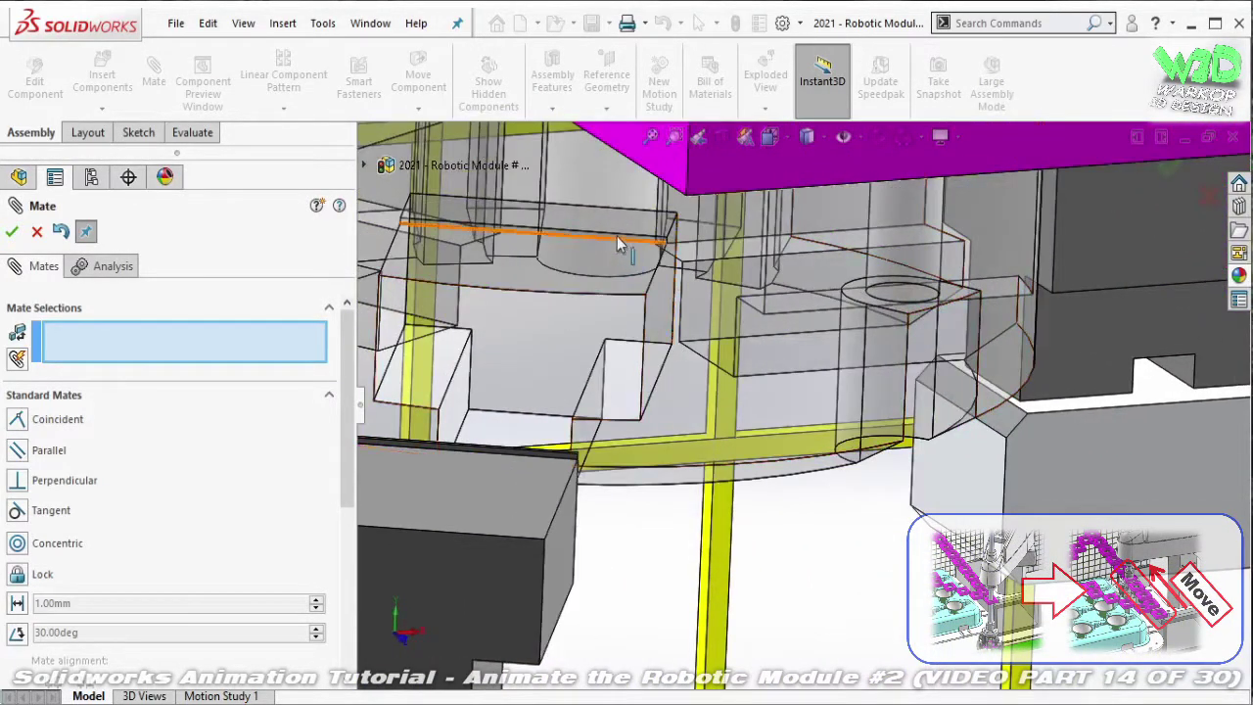
{"action": "left_click", "coordinate": [615, 251]}
{"action": "scroll", "coordinate": [553, 465], "scroll_direction": "down", "scroll_amount": 2}
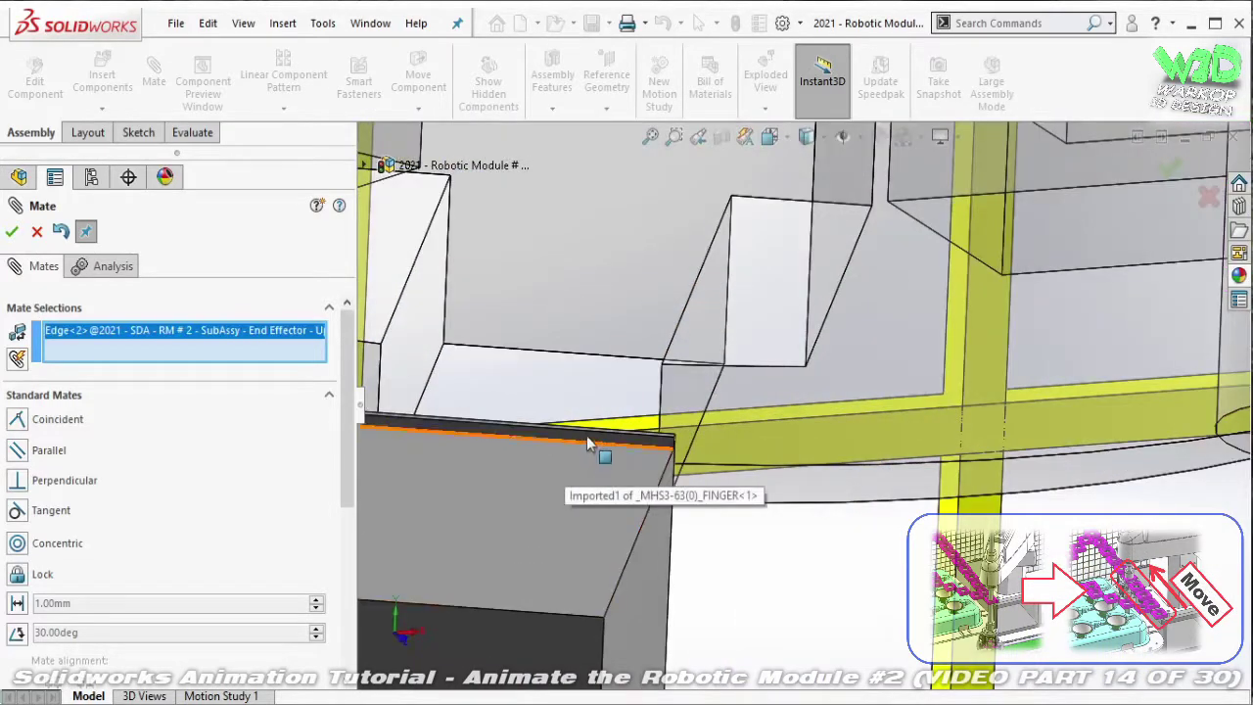
{"action": "left_click", "coordinate": [587, 442]}
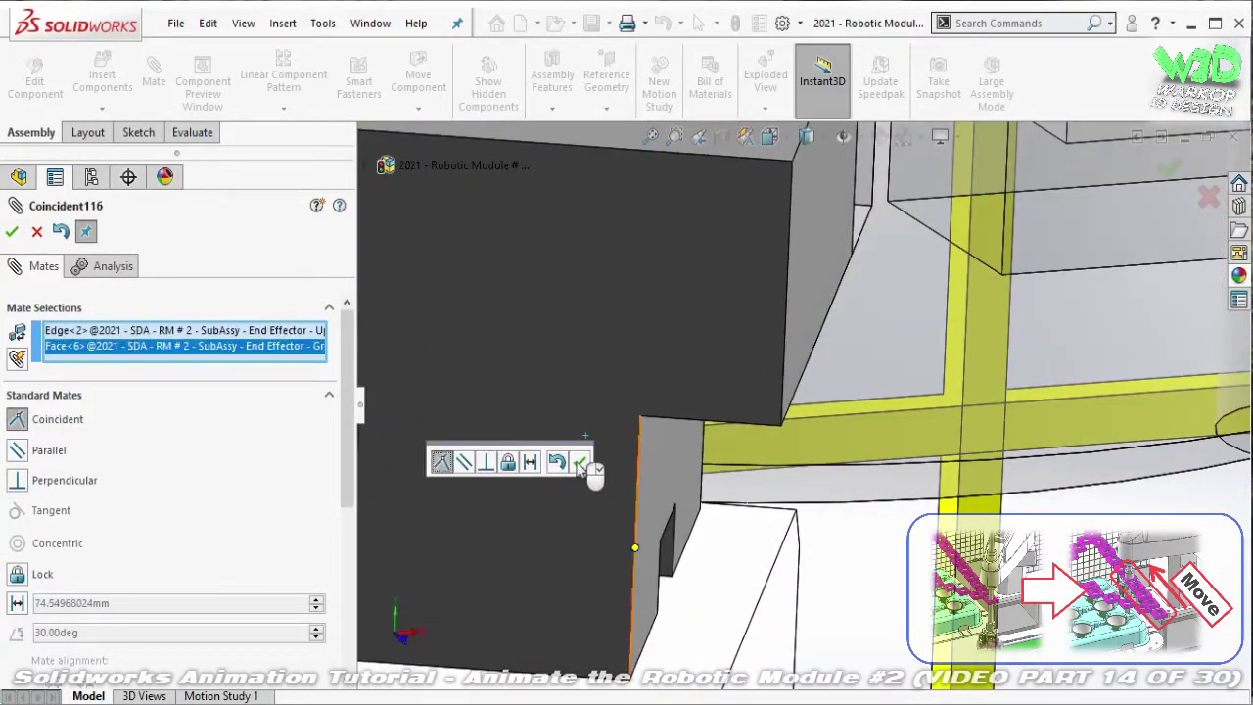
{"action": "left_click", "coordinate": [580, 462]}
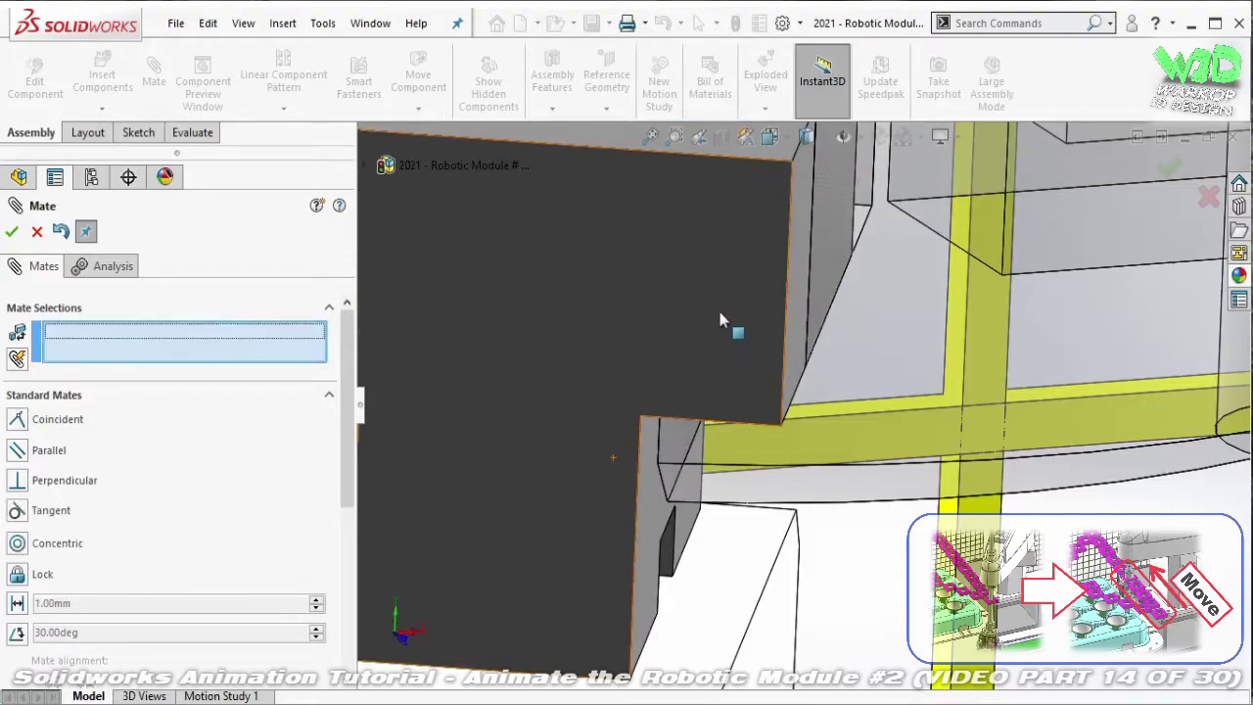
- Make the finger block's top edge coincident with the matching gripper-body edge
{"action": "scroll", "coordinate": [718, 306], "scroll_direction": "up", "scroll_amount": 5}
{"action": "scroll", "coordinate": [739, 288], "scroll_direction": "down", "scroll_amount": 2}
{"action": "scroll", "coordinate": [682, 292], "scroll_direction": "down", "scroll_amount": 3}
{"action": "scroll", "coordinate": [569, 317], "scroll_direction": "down", "scroll_amount": 3}
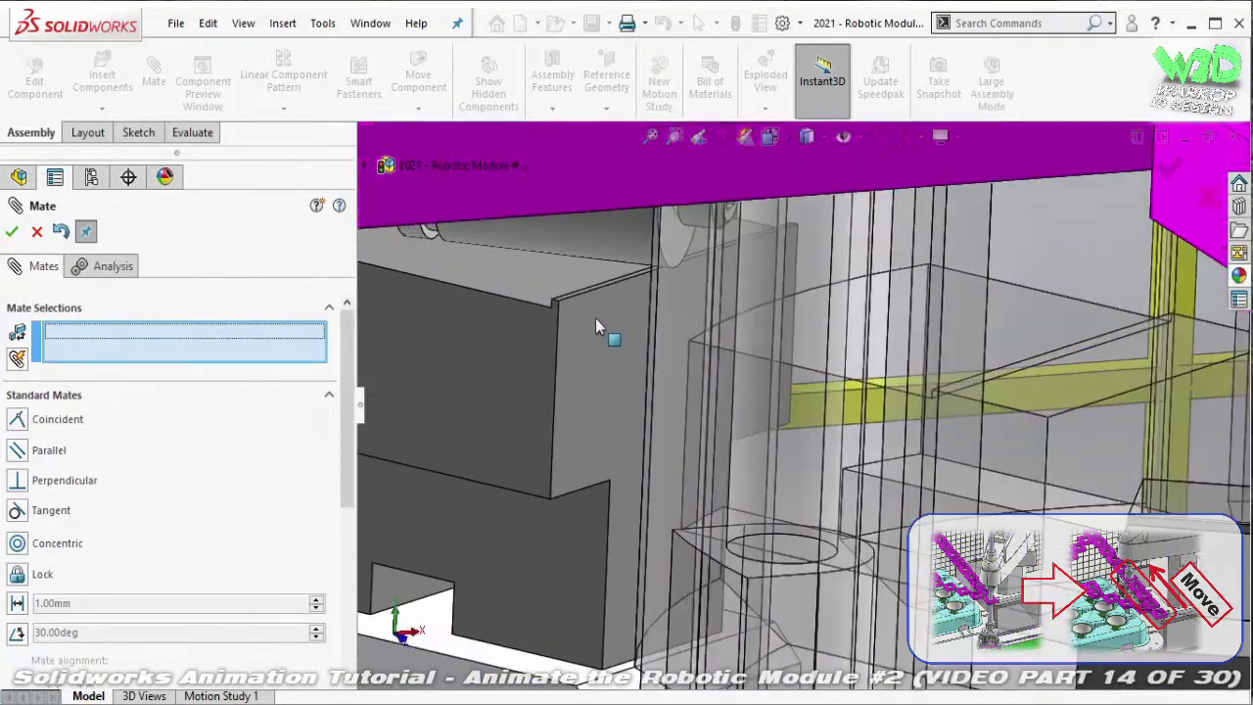
{"action": "scroll", "coordinate": [595, 318], "scroll_direction": "down", "scroll_amount": 2}
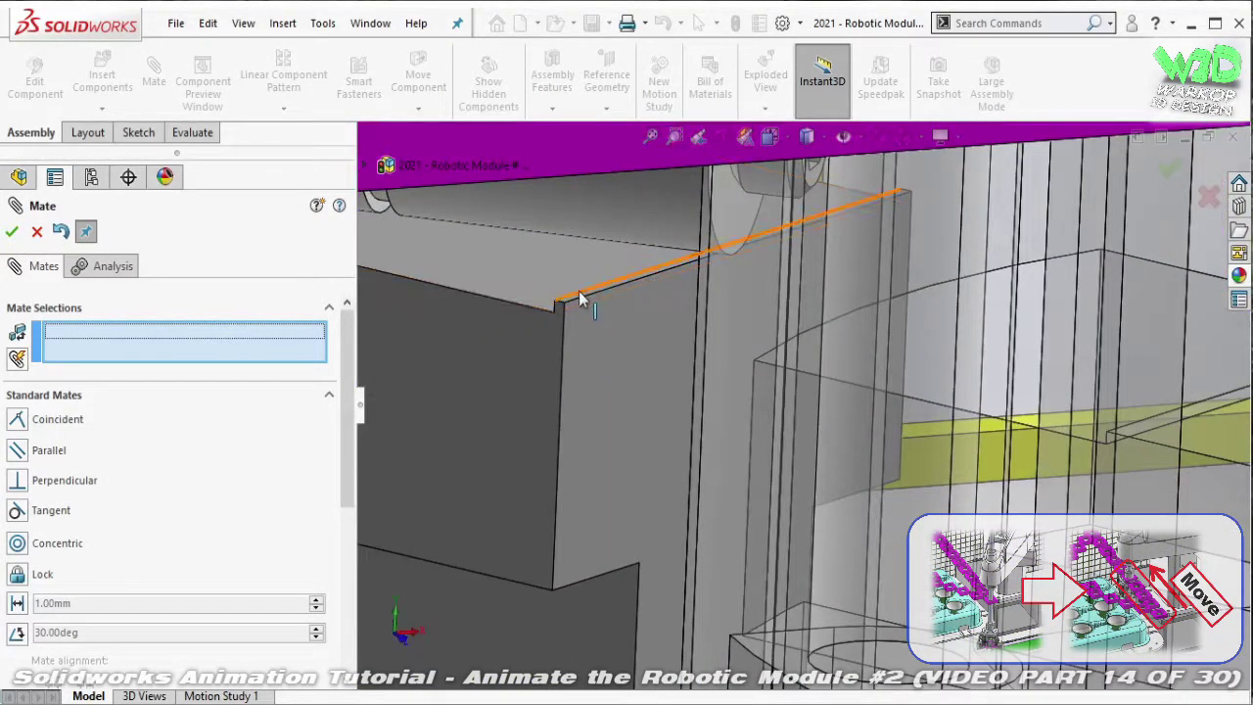
{"action": "left_click", "coordinate": [580, 298]}
{"action": "middle_click_drag", "start_coordinate": [581, 298], "coordinate": [1162, 367]}
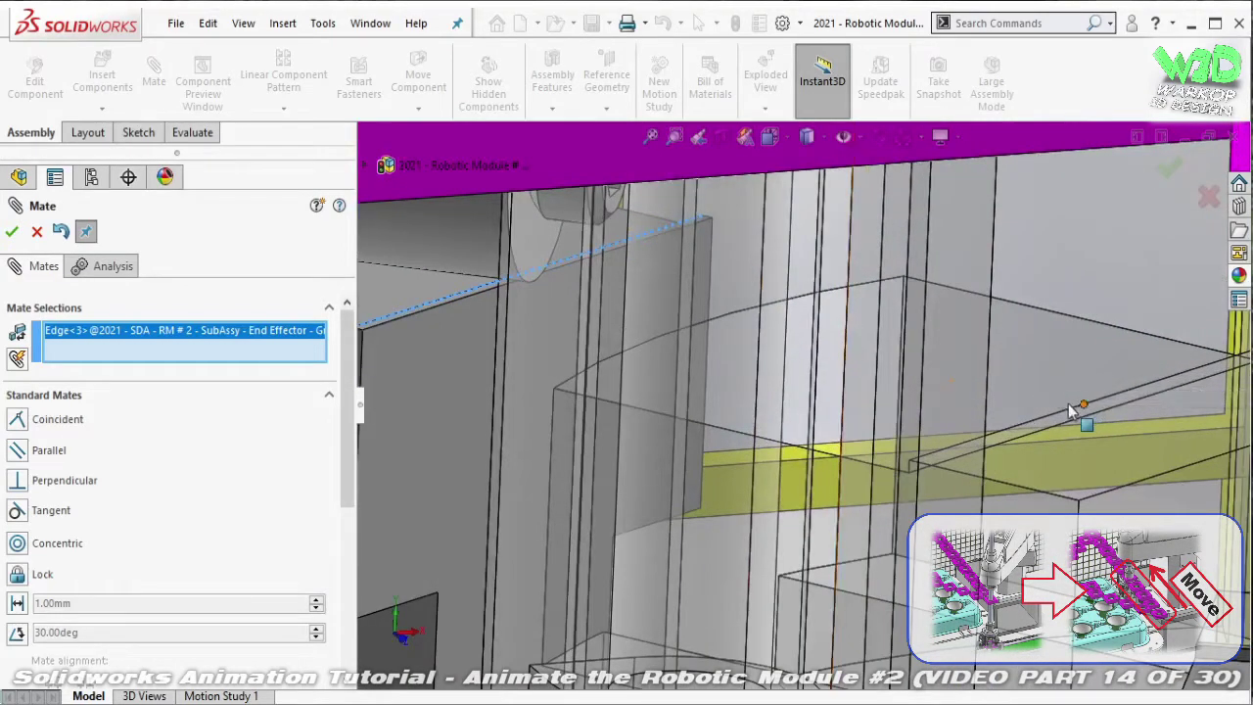
{"action": "scroll", "coordinate": [1077, 412], "scroll_direction": "up", "scroll_amount": 2}
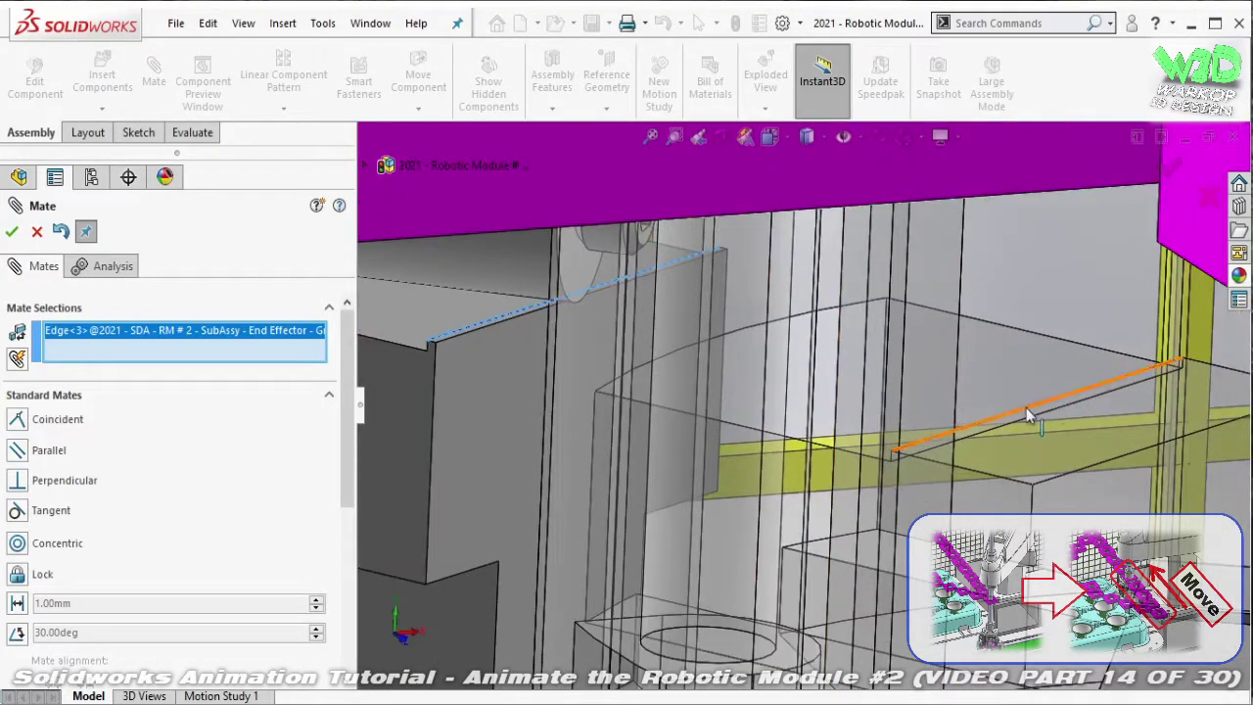
{"action": "left_click", "coordinate": [1028, 415]}
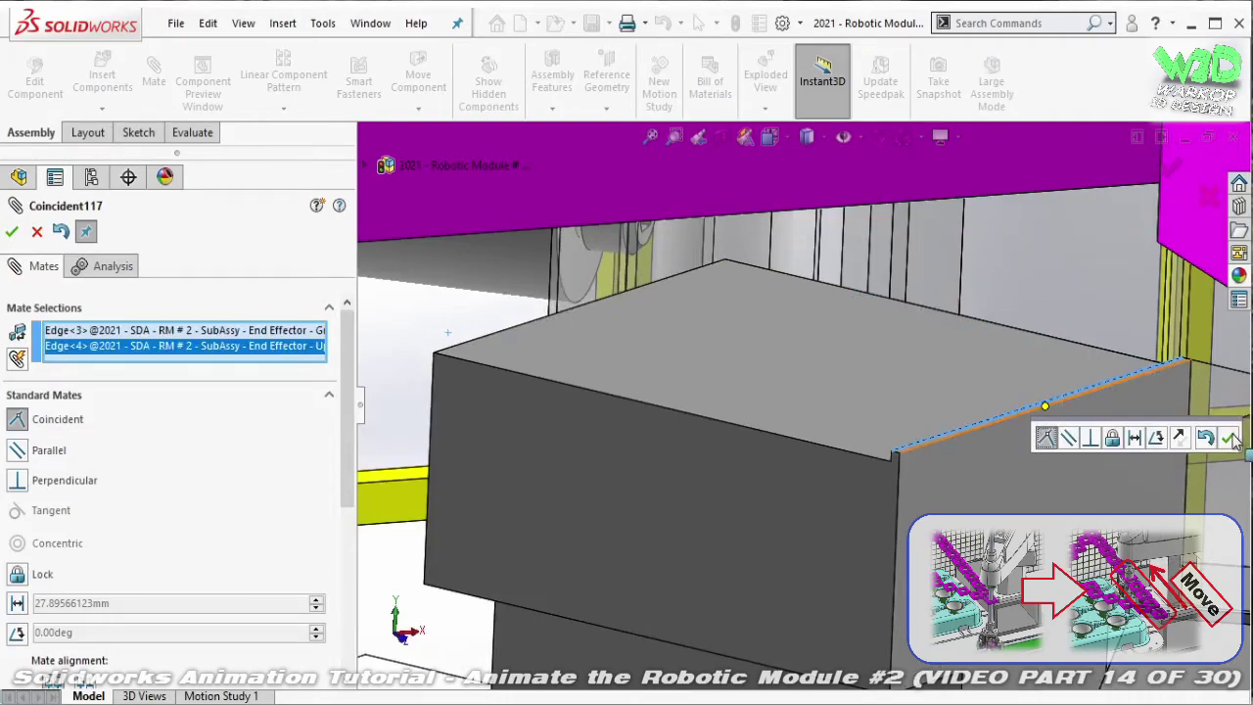
{"action": "left_click", "coordinate": [1231, 438]}
- Add Coincident118 between the other finger block's top edge and the gripper-body edge
{"action": "mouse_move", "coordinate": [1094, 475]}
{"action": "middle_mouse_down"}
{"action": "mouse_move", "coordinate": [1077, 392]}
{"action": "mouse_move", "coordinate": [1101, 362]}
{"action": "middle_mouse_up"}
{"action": "scroll", "coordinate": [1101, 361], "scroll_direction": "down", "scroll_amount": 3}
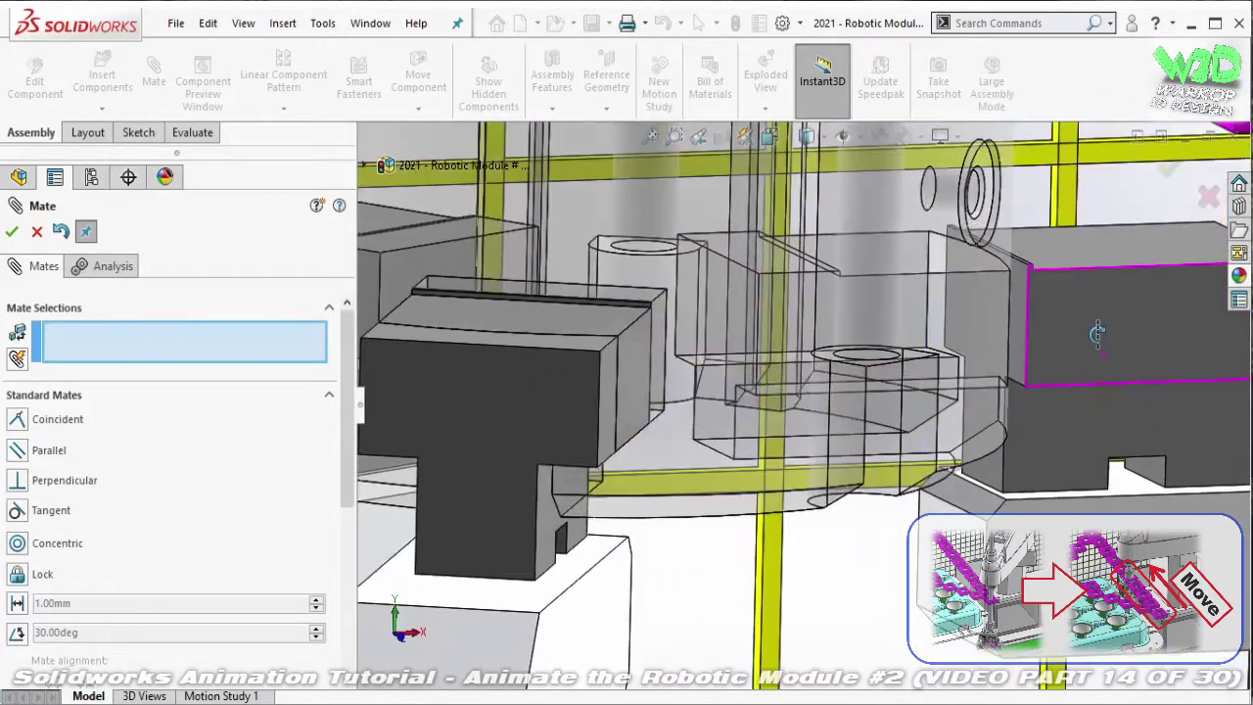
{"action": "scroll", "coordinate": [1092, 342], "scroll_direction": "down", "scroll_amount": 2}
{"action": "scroll", "coordinate": [1067, 323], "scroll_direction": "down", "scroll_amount": 2}
{"action": "scroll", "coordinate": [1009, 294], "scroll_direction": "down", "scroll_amount": 2}
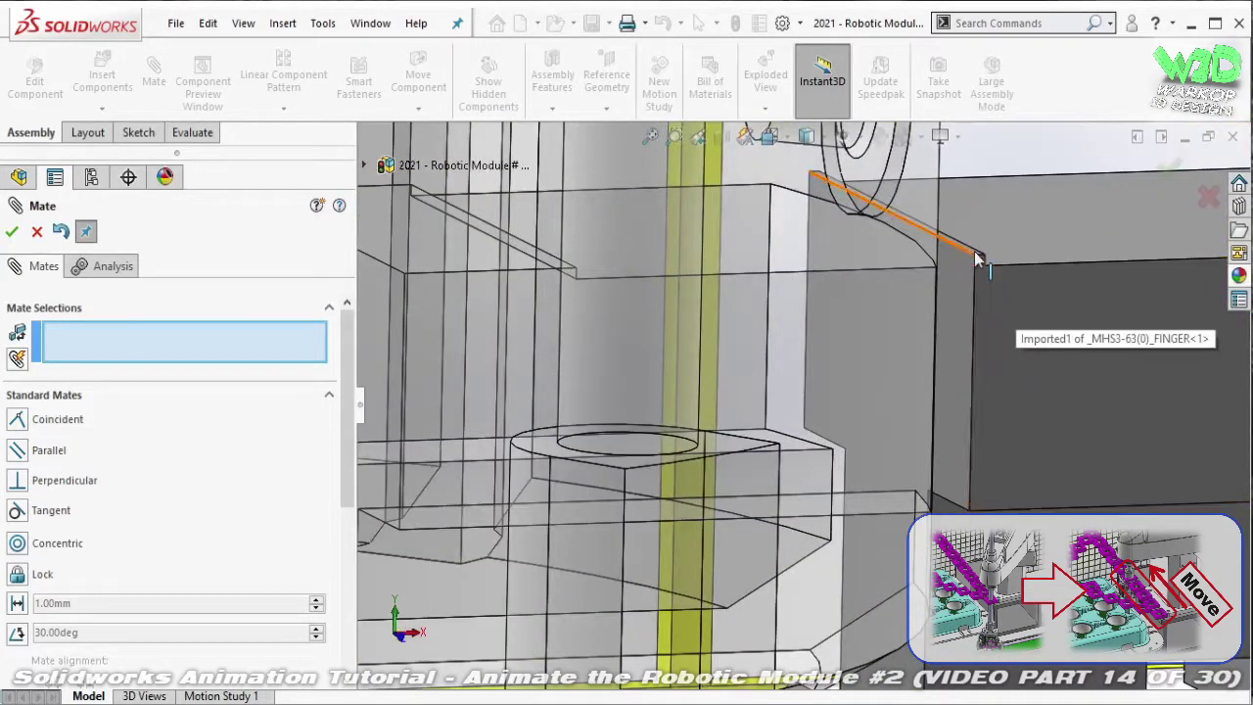
{"action": "left_click", "coordinate": [976, 258]}
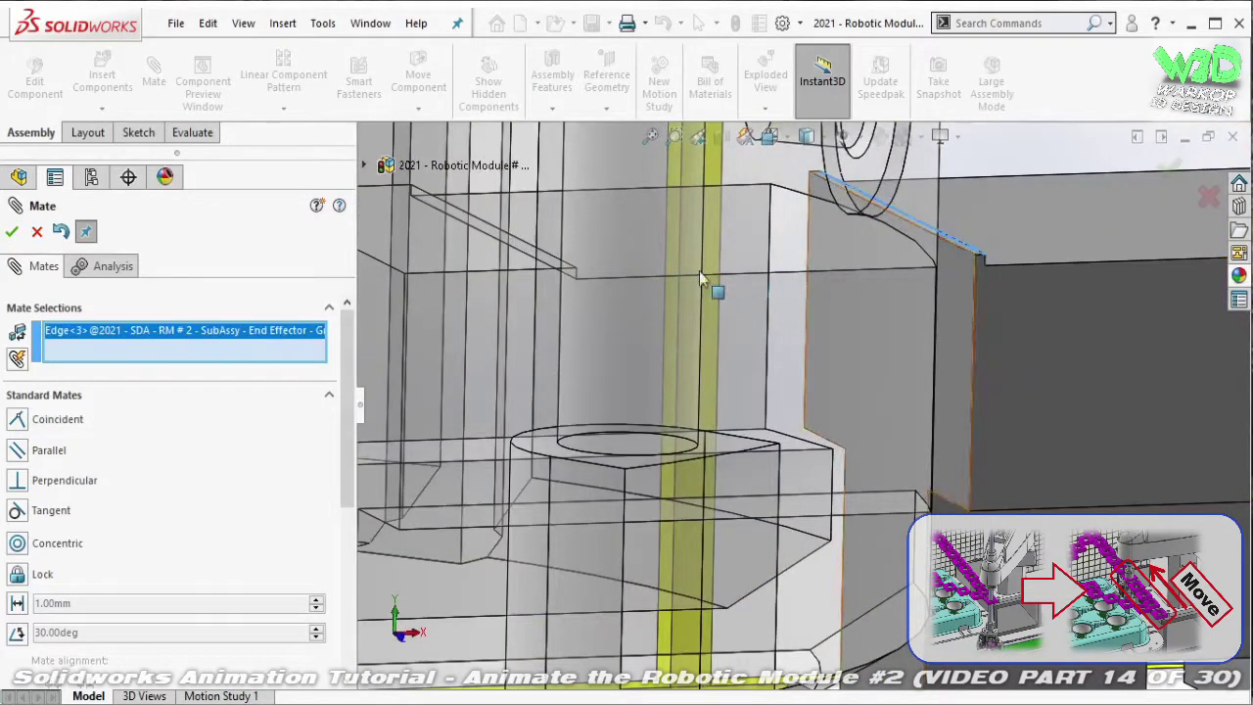
{"action": "left_click", "coordinate": [539, 253]}
{"action": "left_click", "coordinate": [538, 253]}
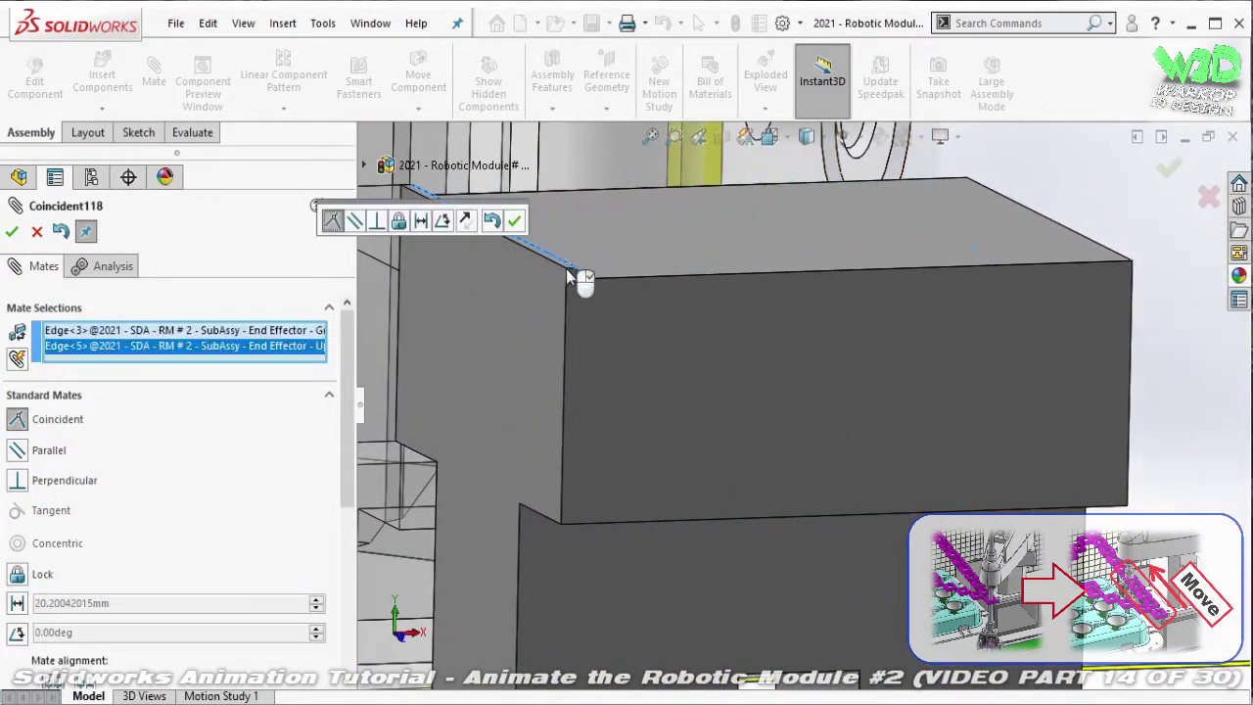
{"action": "left_click", "coordinate": [515, 222]}
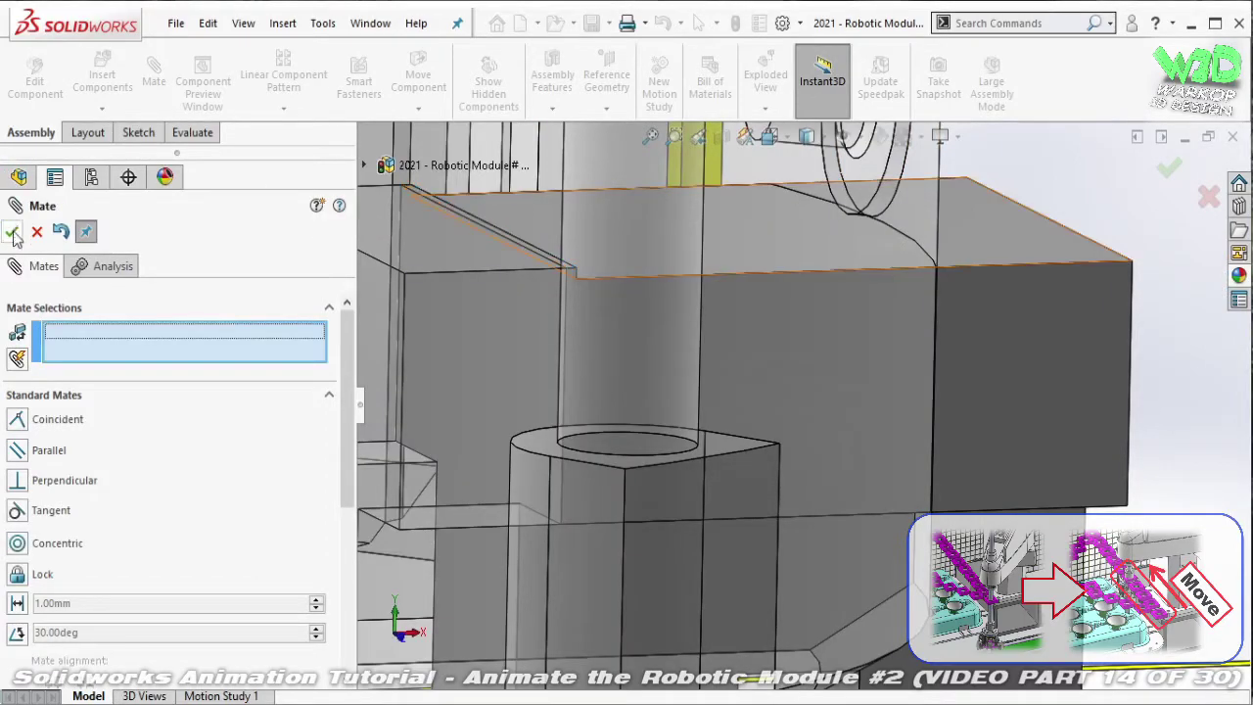
- Close the Mate PropertyManager and orbit to check whether the gripper finger can still move
{"action": "key", "text": "Return"}
{"action": "scroll", "coordinate": [751, 381], "scroll_direction": "up", "scroll_amount": 3}
{"action": "scroll", "coordinate": [743, 387], "scroll_direction": "up", "scroll_amount": 3}
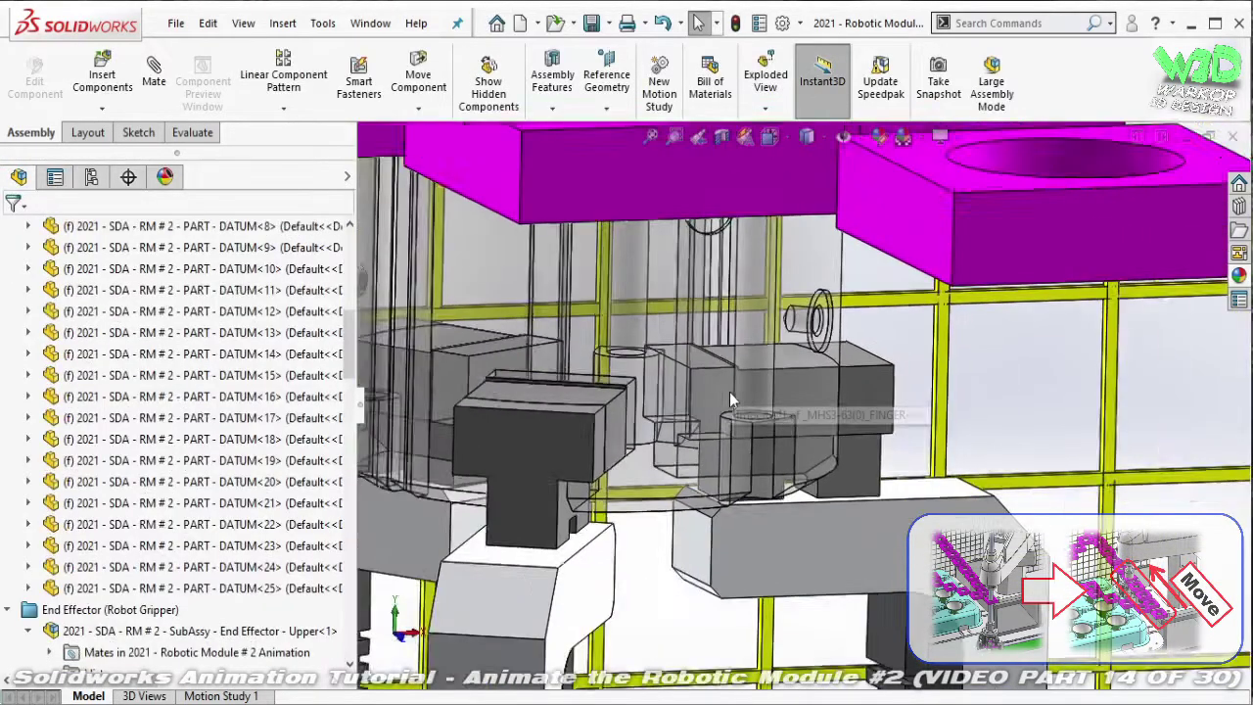
{"action": "scroll", "coordinate": [729, 397], "scroll_direction": "up", "scroll_amount": 3}
{"action": "scroll", "coordinate": [712, 409], "scroll_direction": "up", "scroll_amount": 2}
{"action": "middle_click_drag", "start_coordinate": [712, 410], "coordinate": [863, 421]}
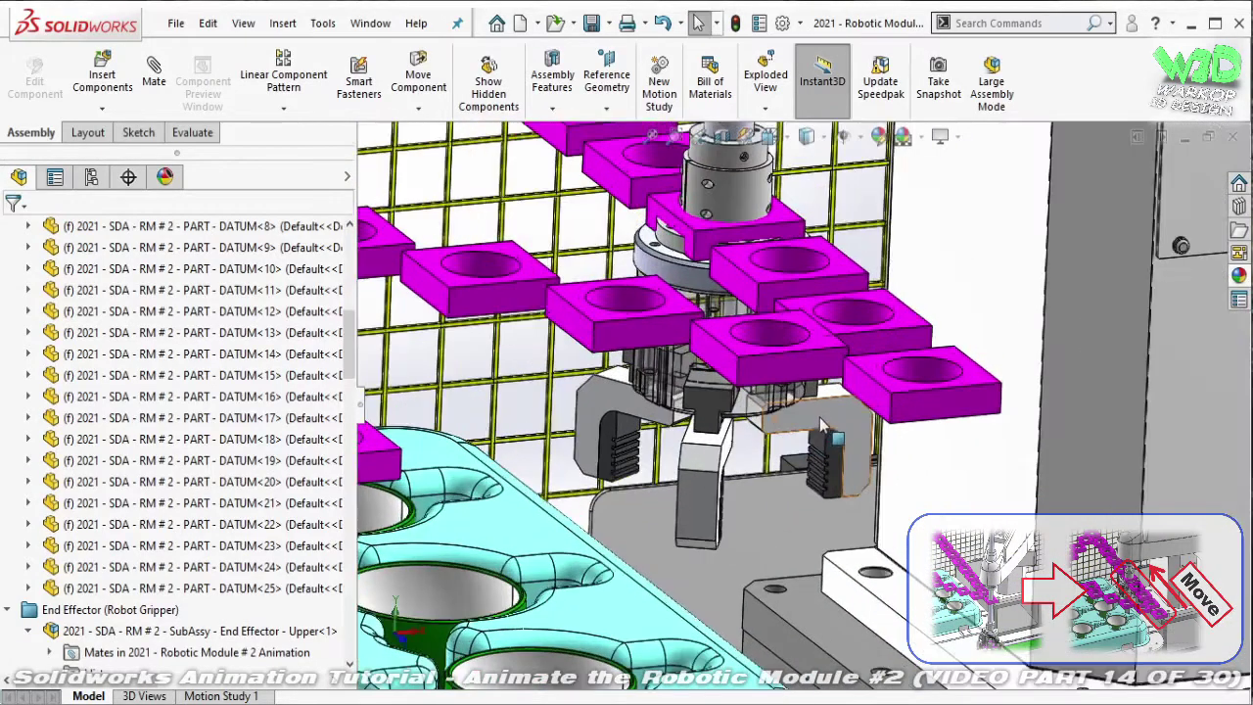
{"action": "left_click", "coordinate": [864, 421]}
{"action": "mouse_move", "coordinate": [863, 421]}
{"action": "left_mouse_down"}
{"action": "mouse_move", "coordinate": [673, 419]}
{"action": "mouse_move", "coordinate": [688, 518]}
{"action": "left_mouse_up"}
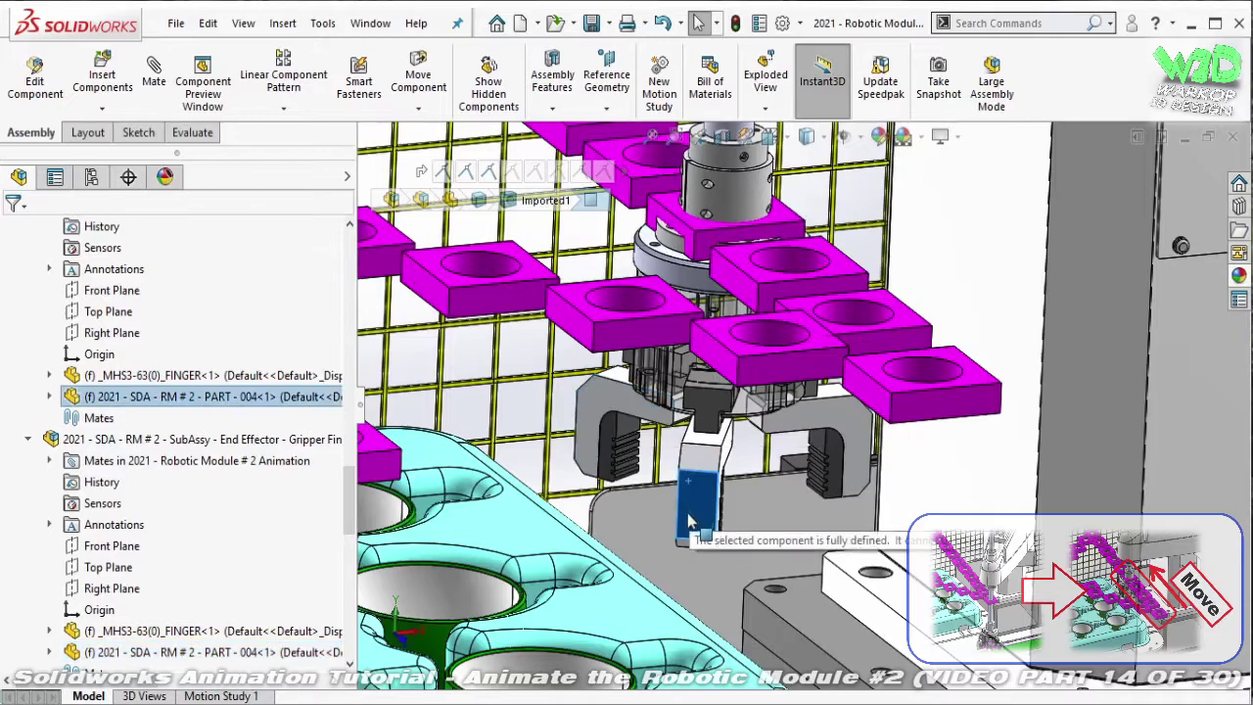
{"action": "left_click_drag", "start_coordinate": [348, 499], "coordinate": [341, 664]}
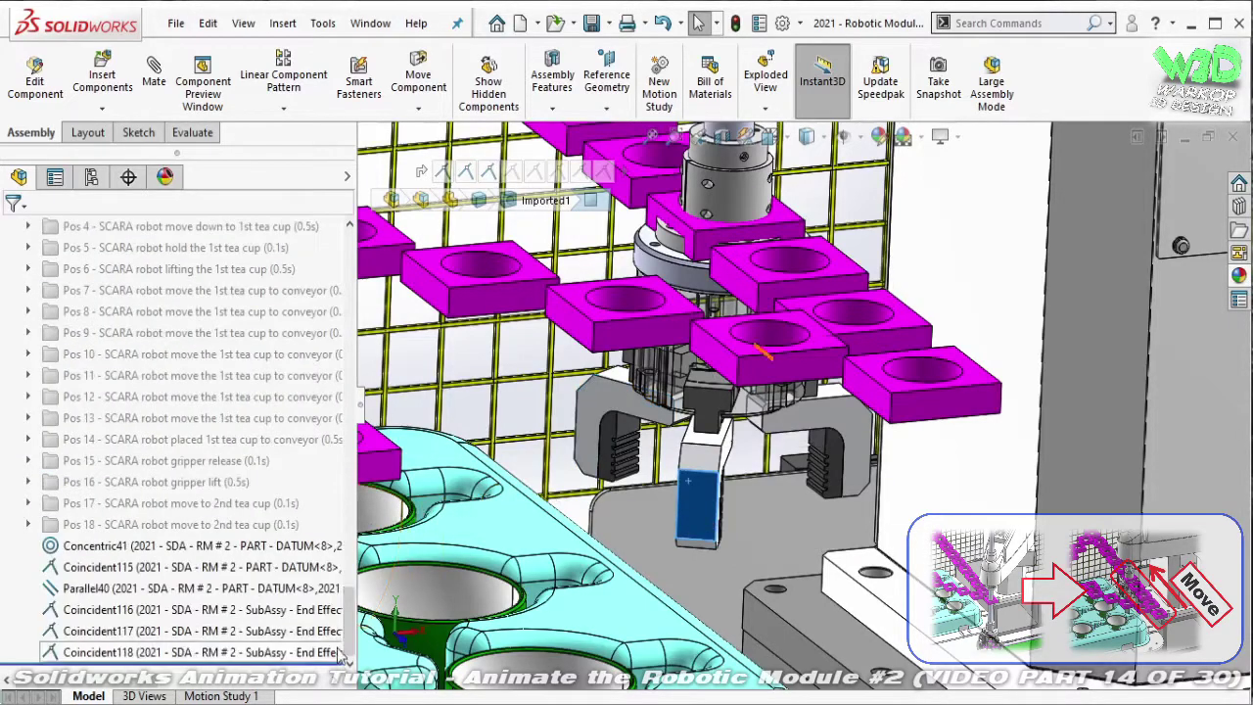
- File Concentric41–Coincident118 into new folder 'Pos 19 - SCARA robot move to 2nd tea cup (0.1s)'
{"action": "left_click", "coordinate": [274, 549]}
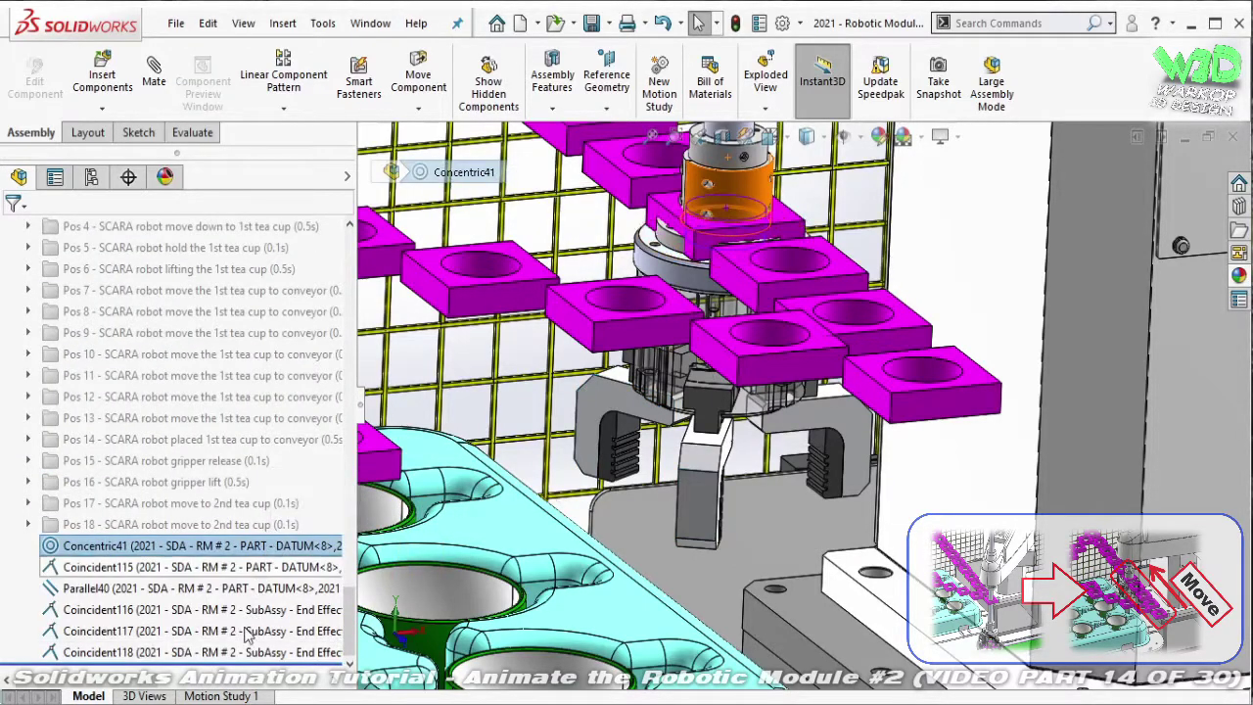
{"action": "left_click", "coordinate": [237, 660], "text": "shift"}
{"action": "right_click", "coordinate": [237, 660]}
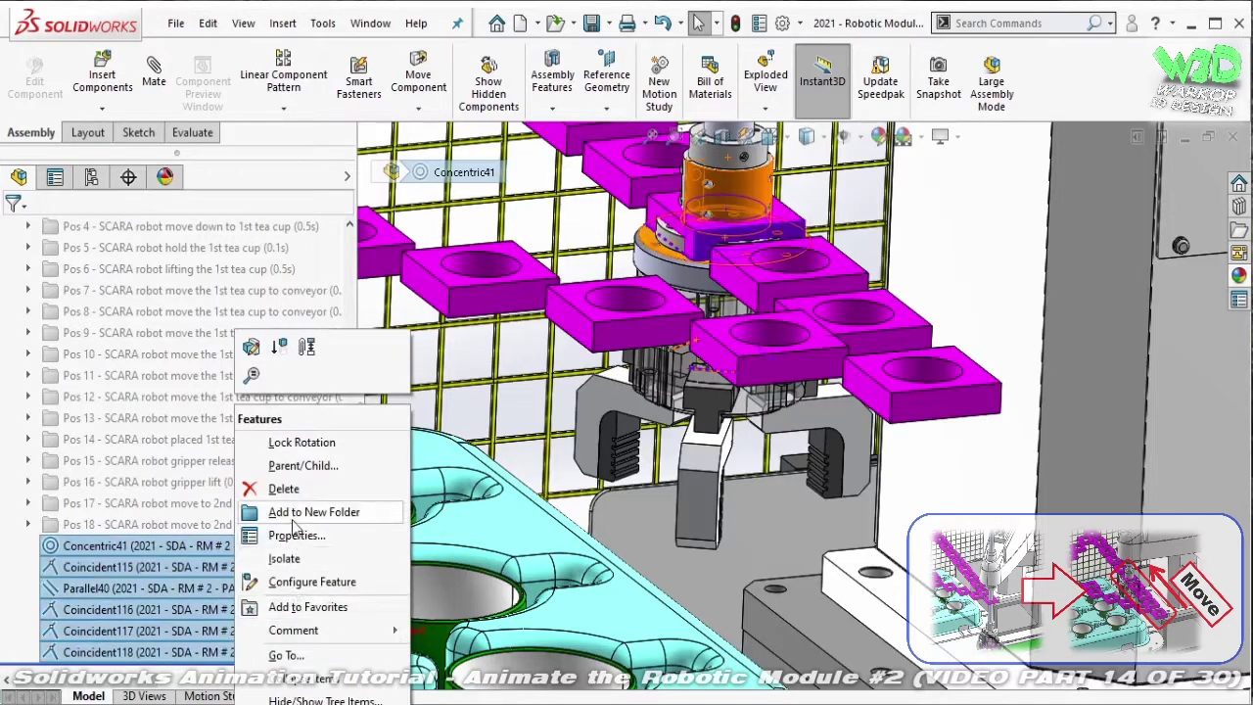
{"action": "key", "text": "Escape"}
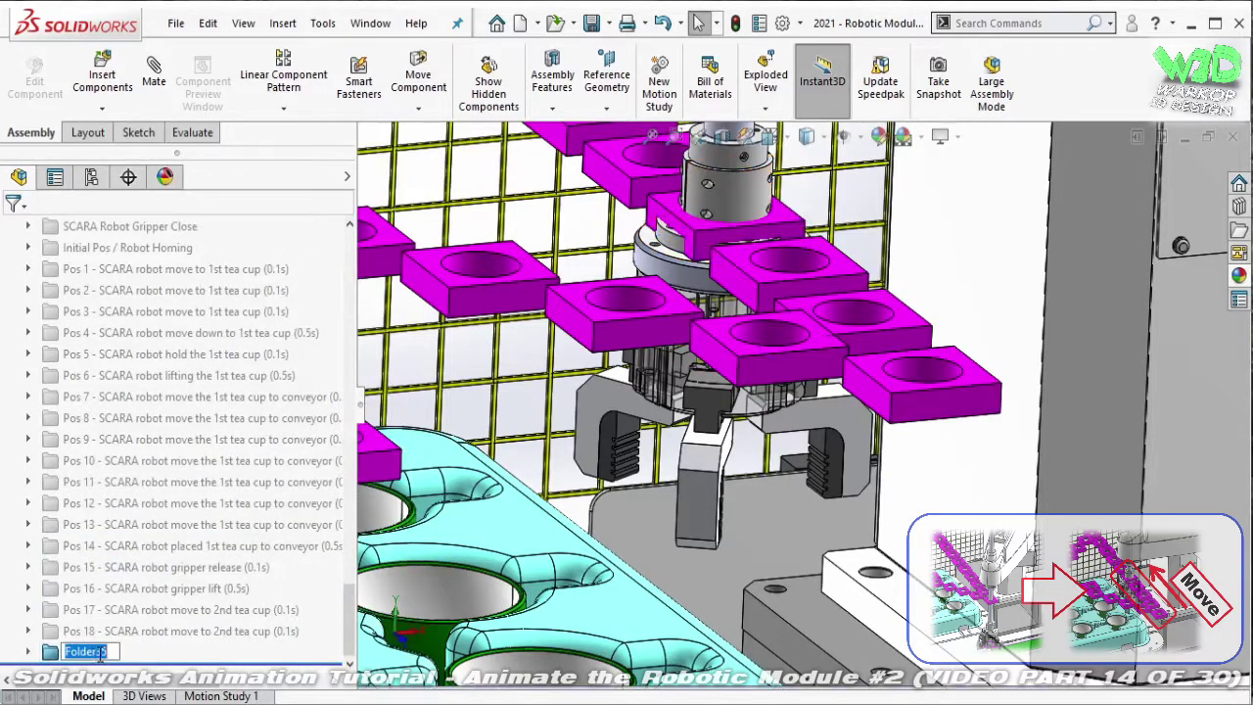
{"action": "right_click", "coordinate": [99, 654]}
{"action": "left_click", "coordinate": [127, 469]}
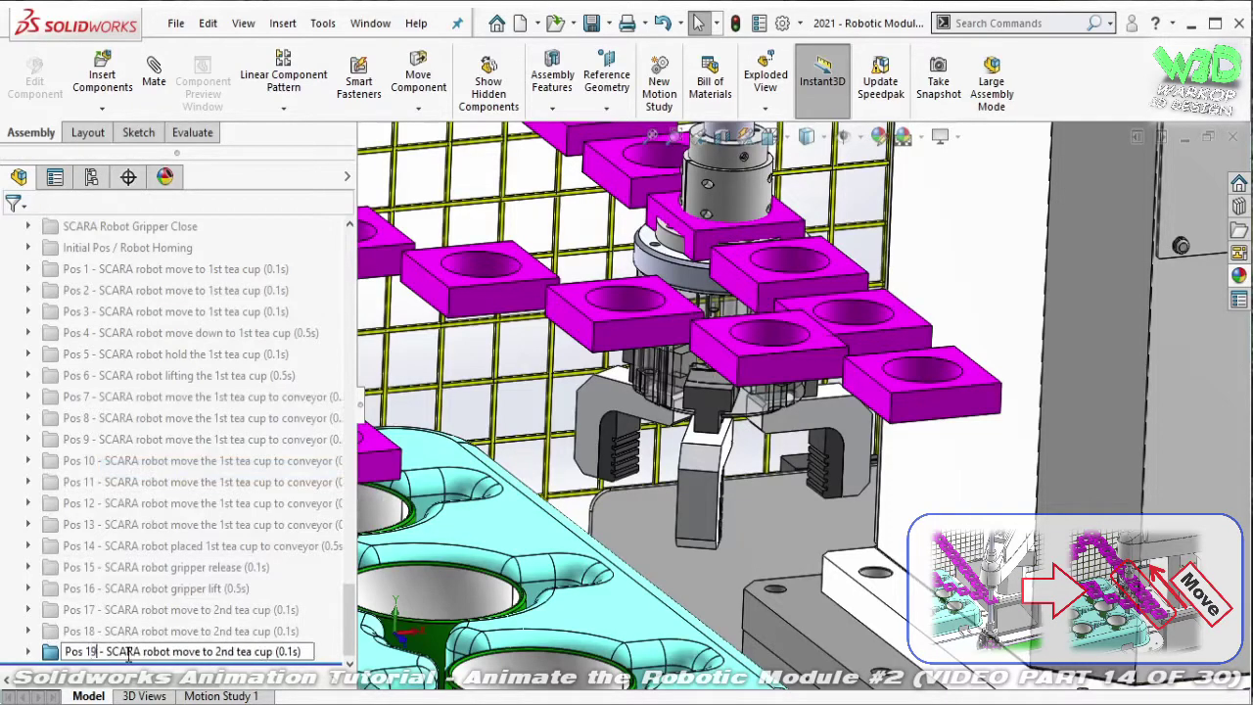
{"action": "key", "text": "Return"}
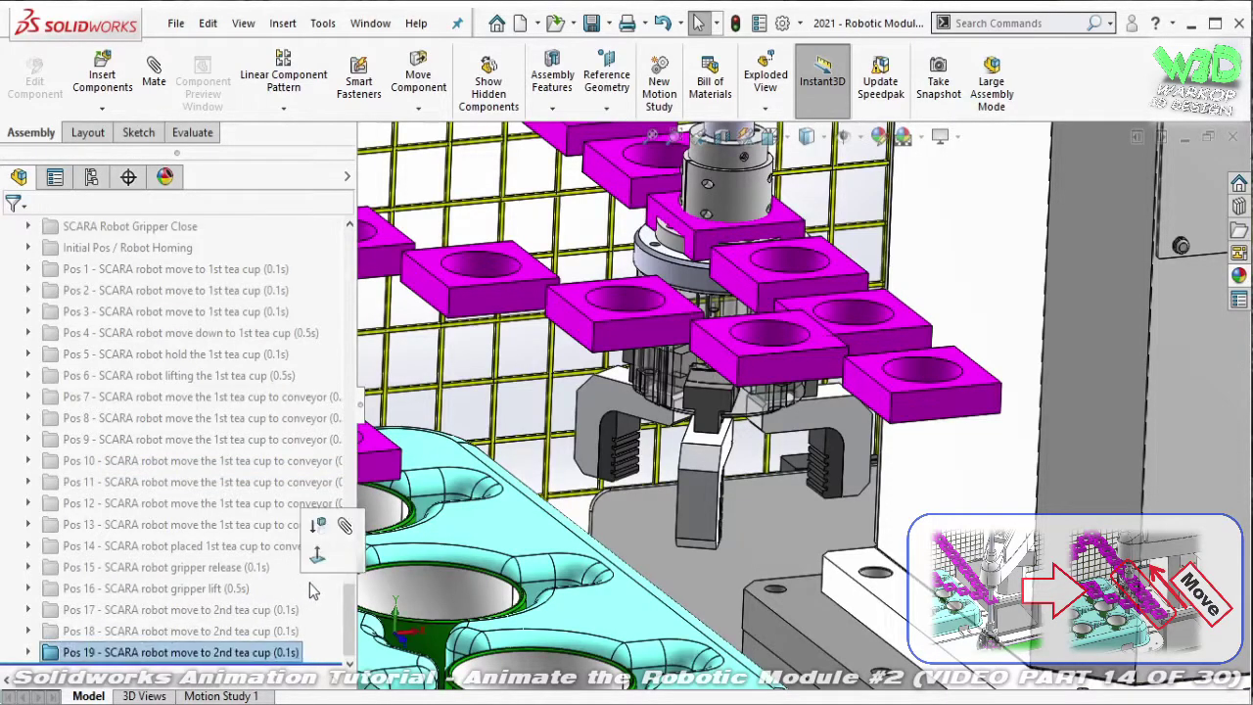
{"action": "left_click", "coordinate": [261, 652]}
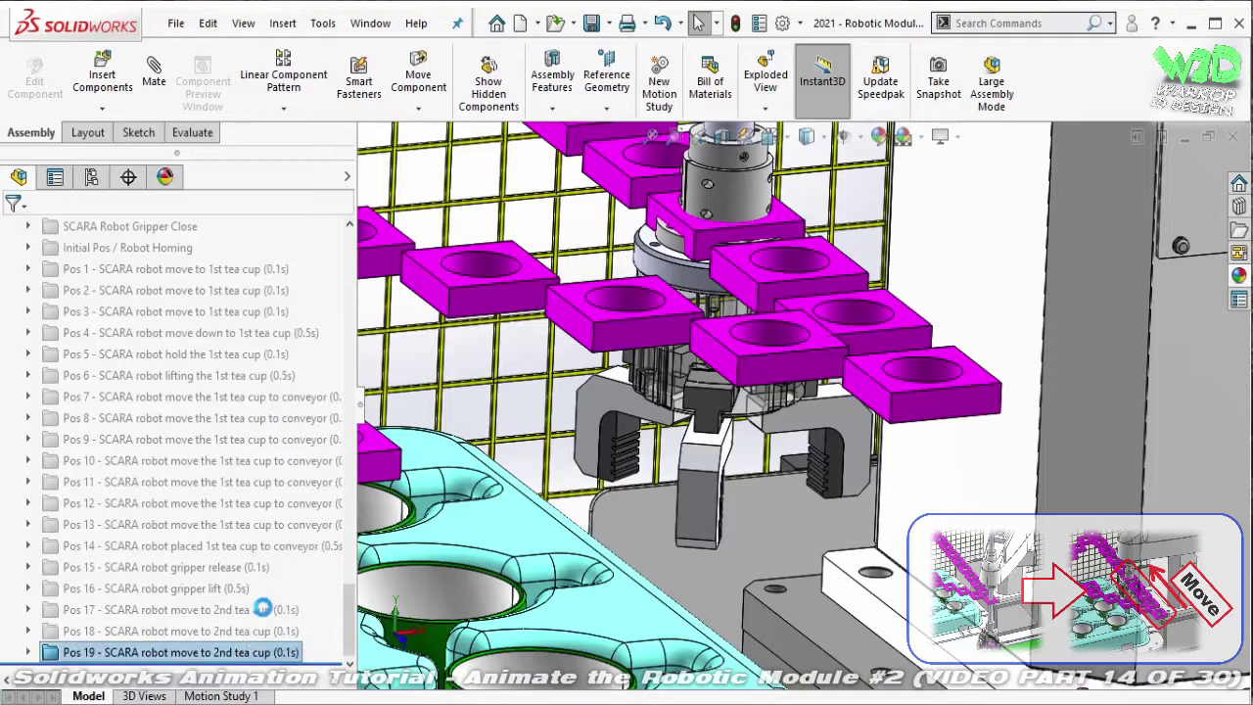
{"action": "left_click", "coordinate": [650, 354]}
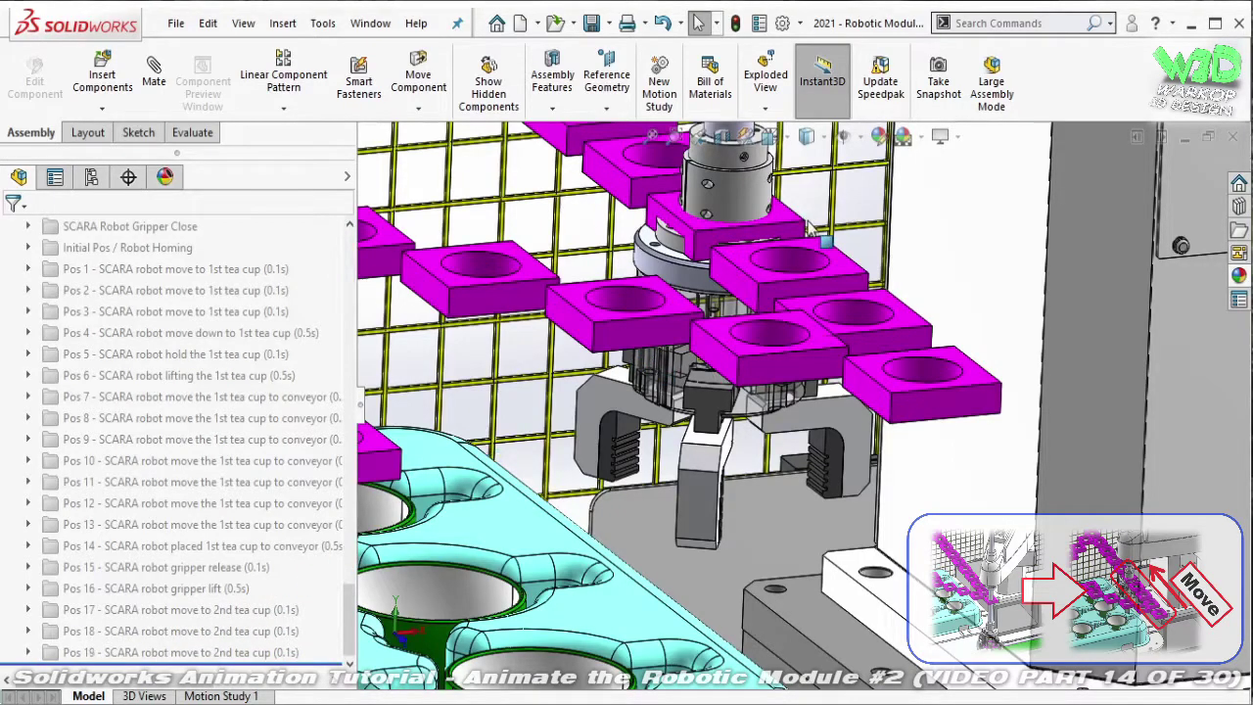
{"action": "middle_click_drag", "start_coordinate": [808, 228], "coordinate": [614, 37]}
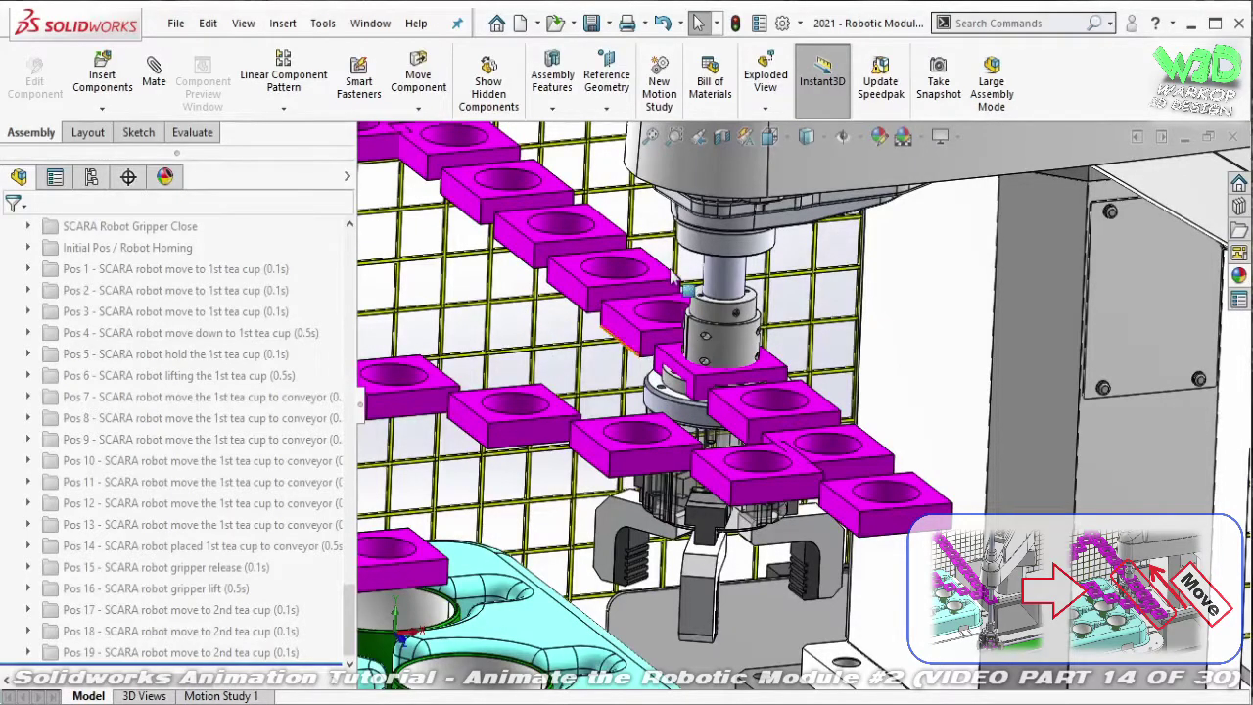
- Mate the cup holder's round face concentric with the matching face (Concentric42)
{"action": "middle_click_drag", "start_coordinate": [672, 278], "coordinate": [653, 298]}
{"action": "left_click", "coordinate": [678, 320]}
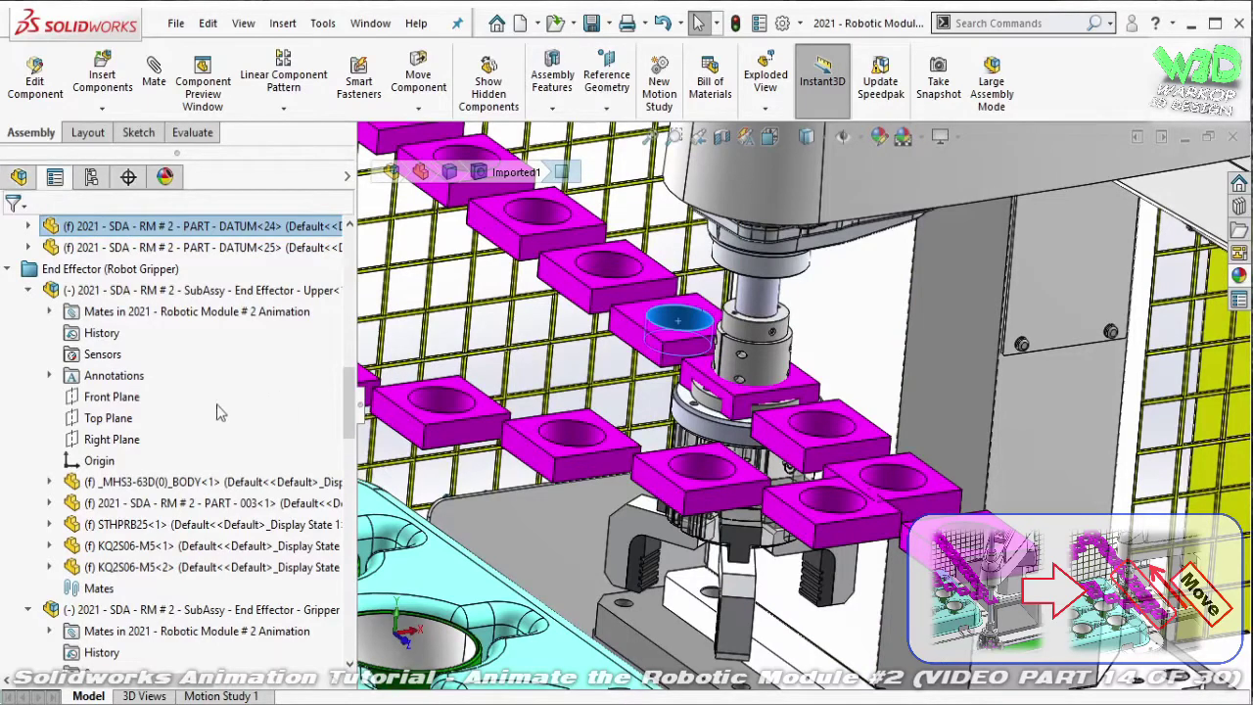
{"action": "key", "text": "m"}
{"action": "scroll", "coordinate": [179, 381], "scroll_direction": "down", "scroll_amount": 3}
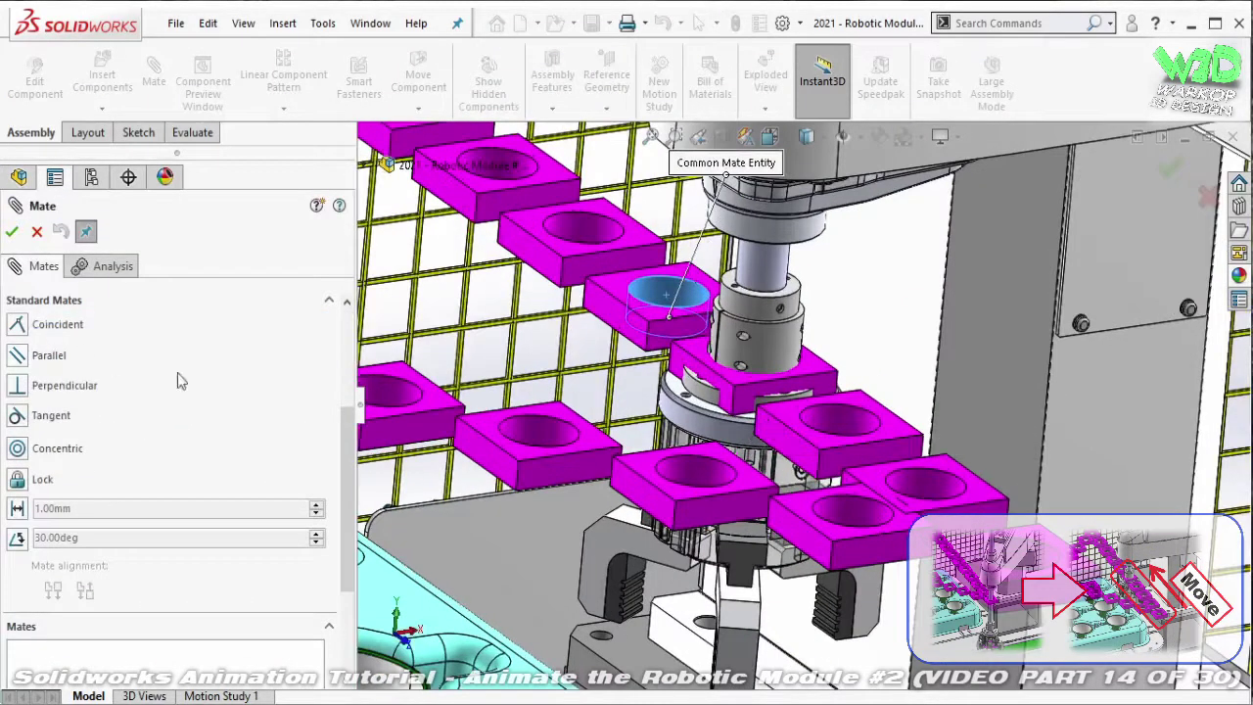
{"action": "scroll", "coordinate": [355, 454], "scroll_direction": "up", "scroll_amount": 5}
{"action": "scroll", "coordinate": [355, 454], "scroll_direction": "down", "scroll_amount": 5}
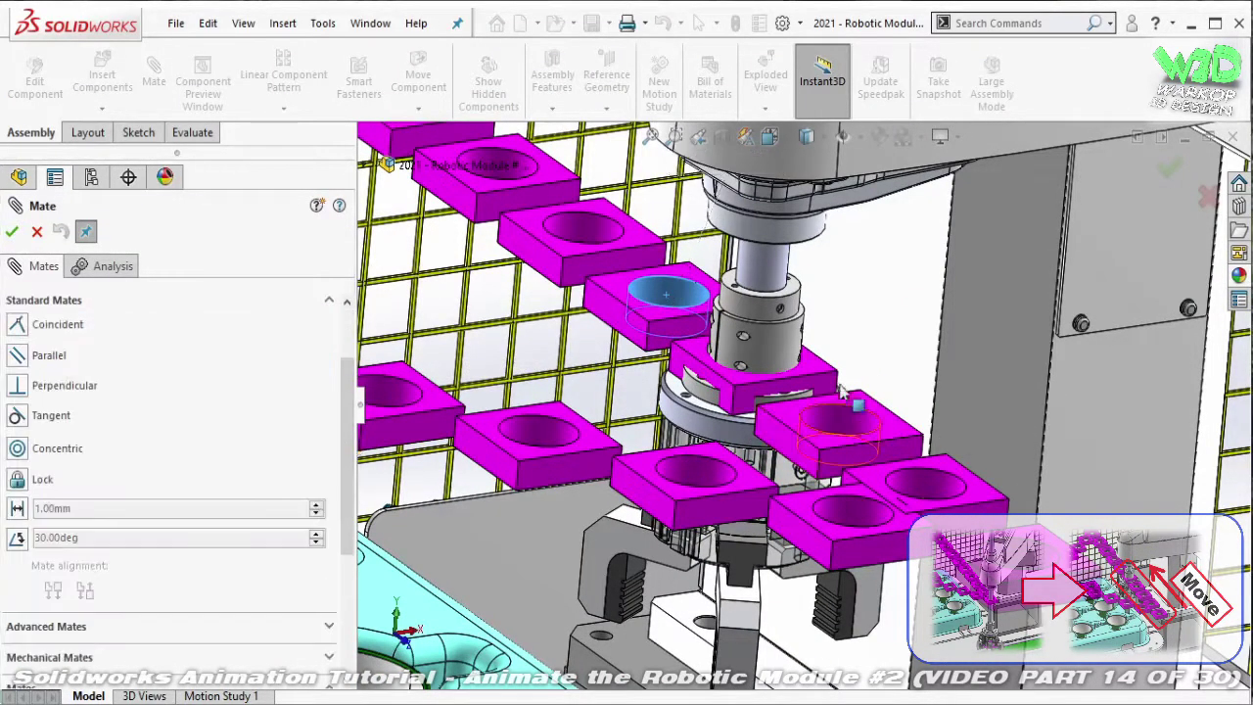
{"action": "left_click", "coordinate": [770, 358]}
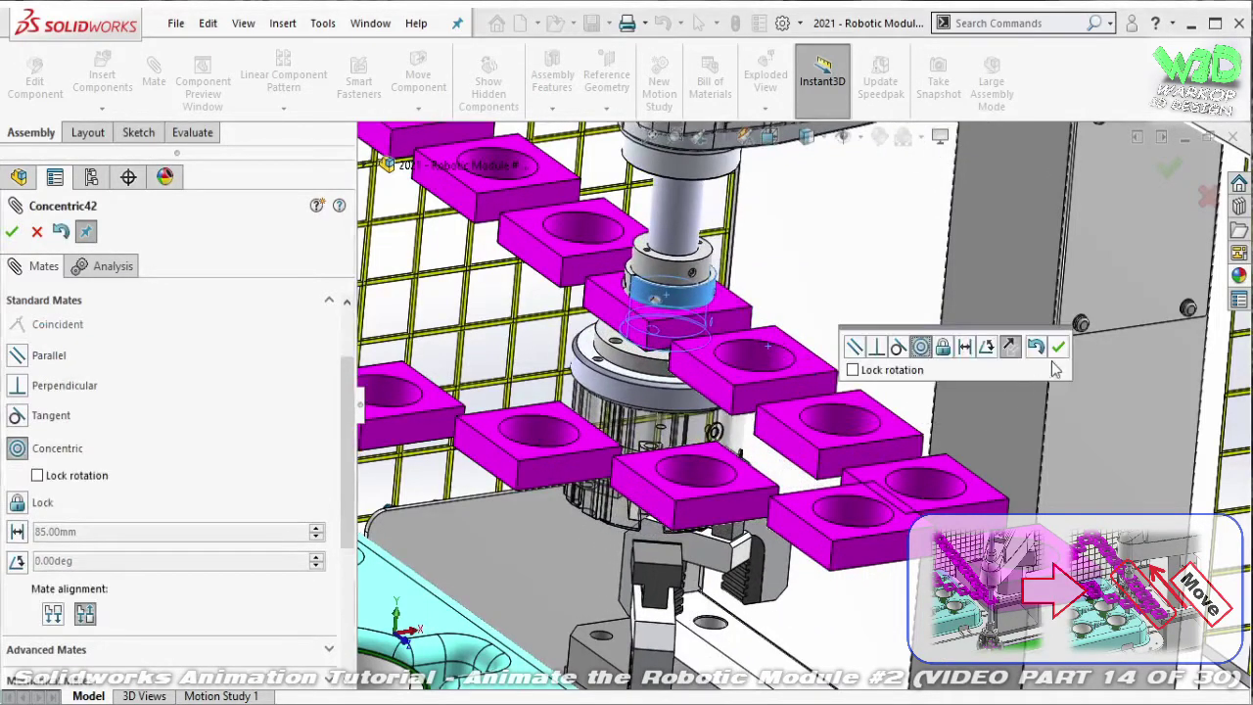
{"action": "left_click", "coordinate": [1059, 348]}
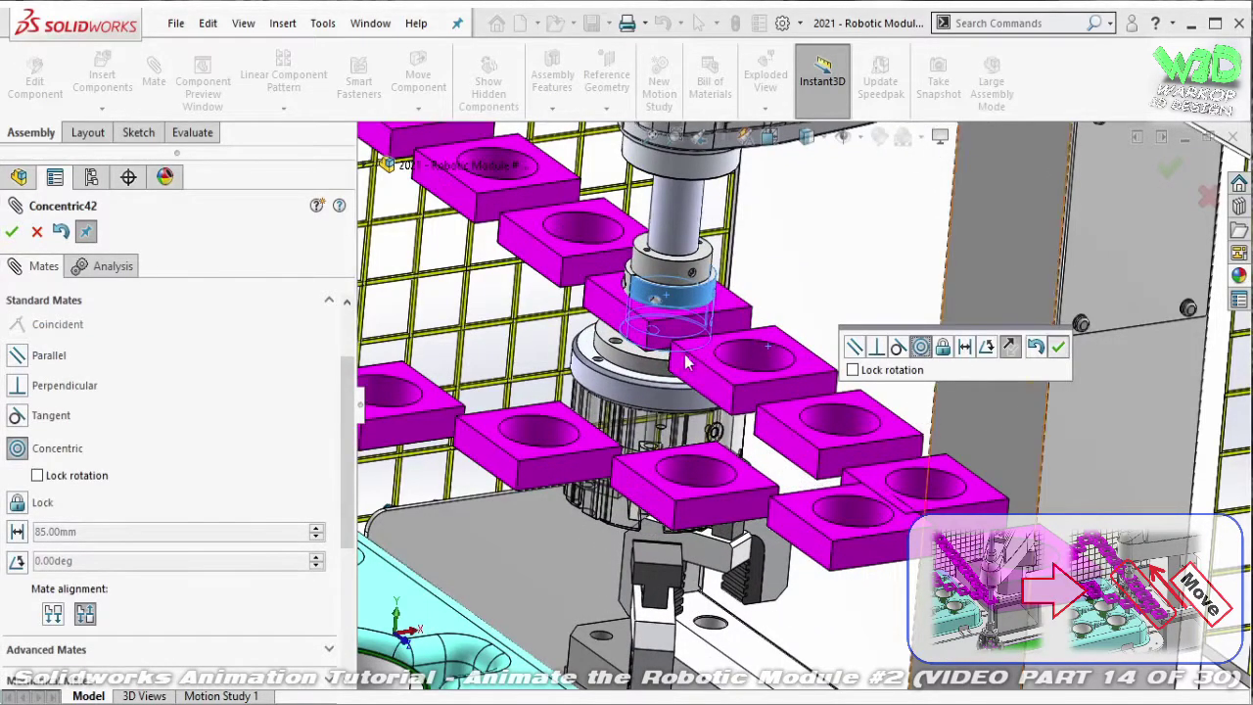
- Make the magenta block's face coincident with the gripper mount's ring face (Coincident119)
{"action": "scroll", "coordinate": [612, 353], "scroll_direction": "down", "scroll_amount": 5}
{"action": "scroll", "coordinate": [612, 352], "scroll_direction": "down", "scroll_amount": 3}
{"action": "left_click", "coordinate": [611, 351]}
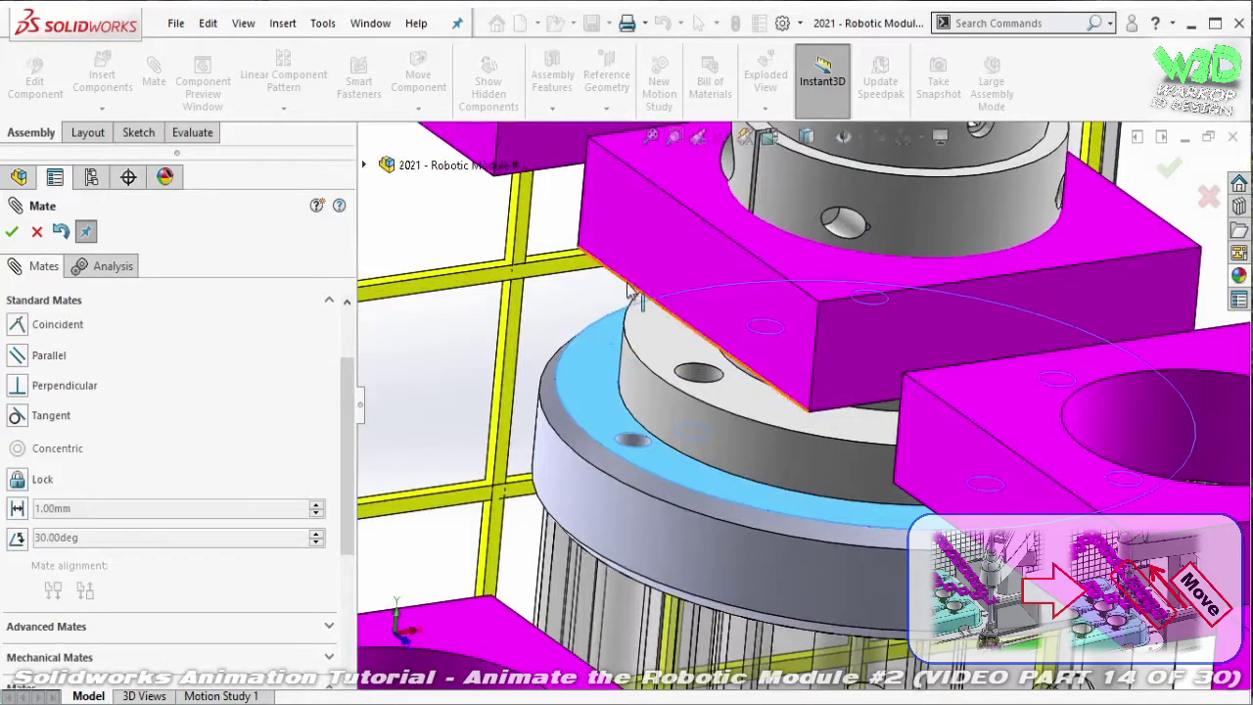
{"action": "left_click", "coordinate": [632, 291]}
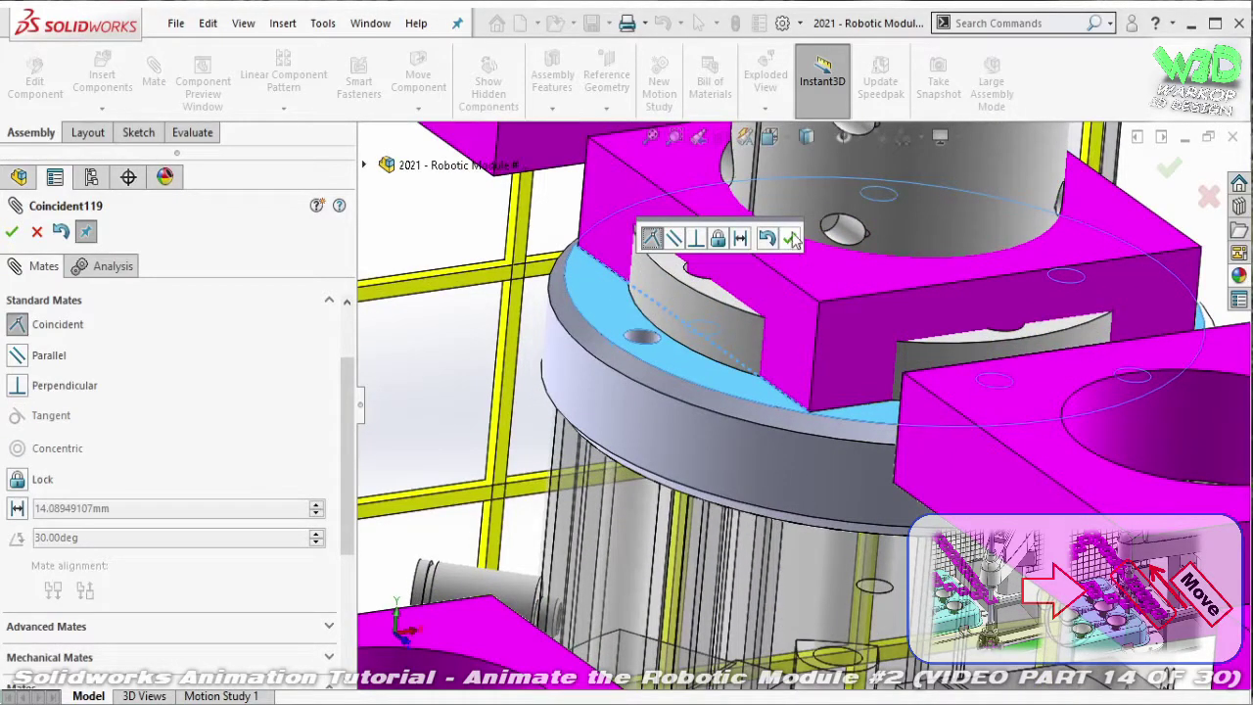
{"action": "left_click", "coordinate": [791, 239]}
- Align the magenta block's front face parallel to the finger's vertical edge (Parallel41)
{"action": "left_click", "coordinate": [879, 330]}
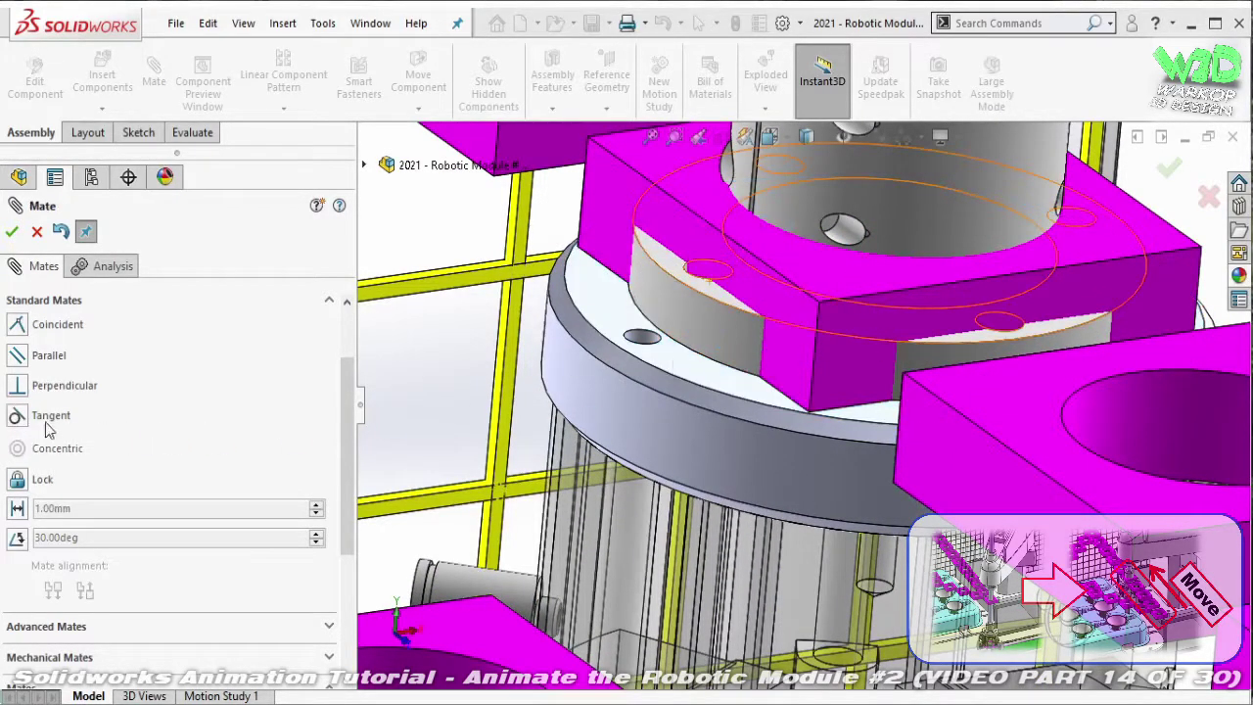
{"action": "scroll", "coordinate": [749, 220], "scroll_direction": "down", "scroll_amount": 2}
{"action": "scroll", "coordinate": [749, 254], "scroll_direction": "down", "scroll_amount": 2}
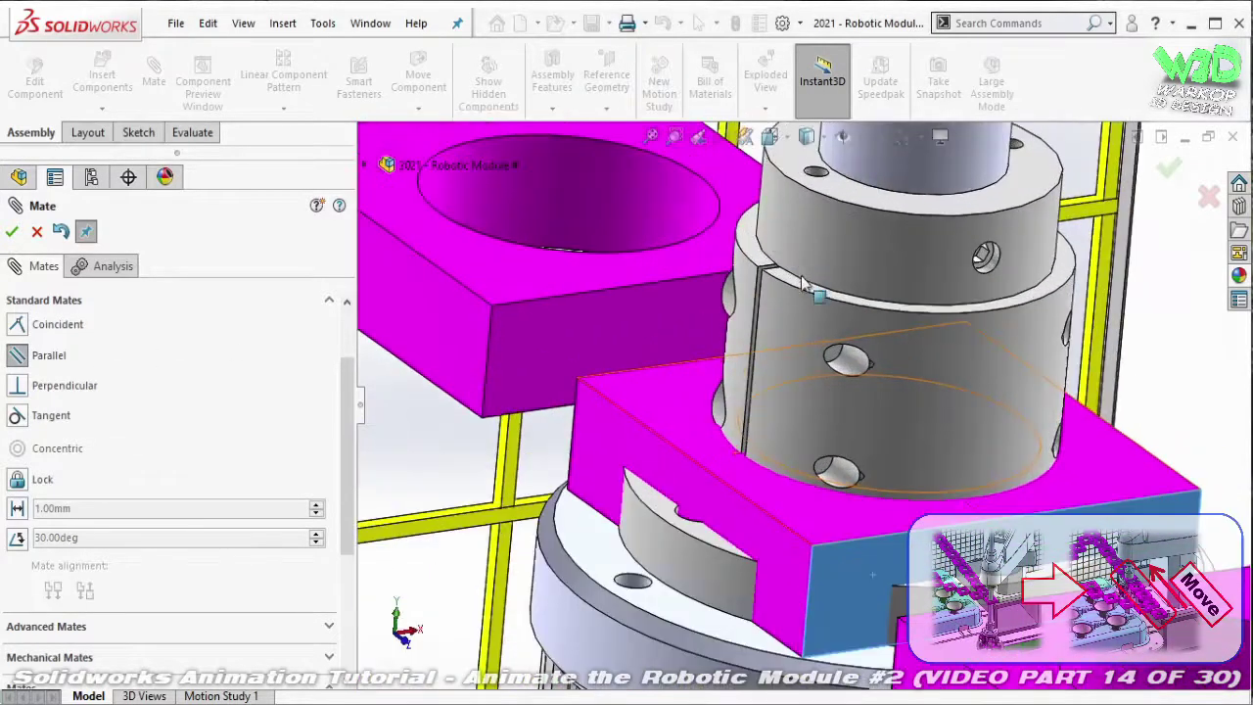
{"action": "scroll", "coordinate": [752, 293], "scroll_direction": "down", "scroll_amount": 2}
{"action": "scroll", "coordinate": [754, 328], "scroll_direction": "down", "scroll_amount": 2}
{"action": "left_click", "coordinate": [754, 329]}
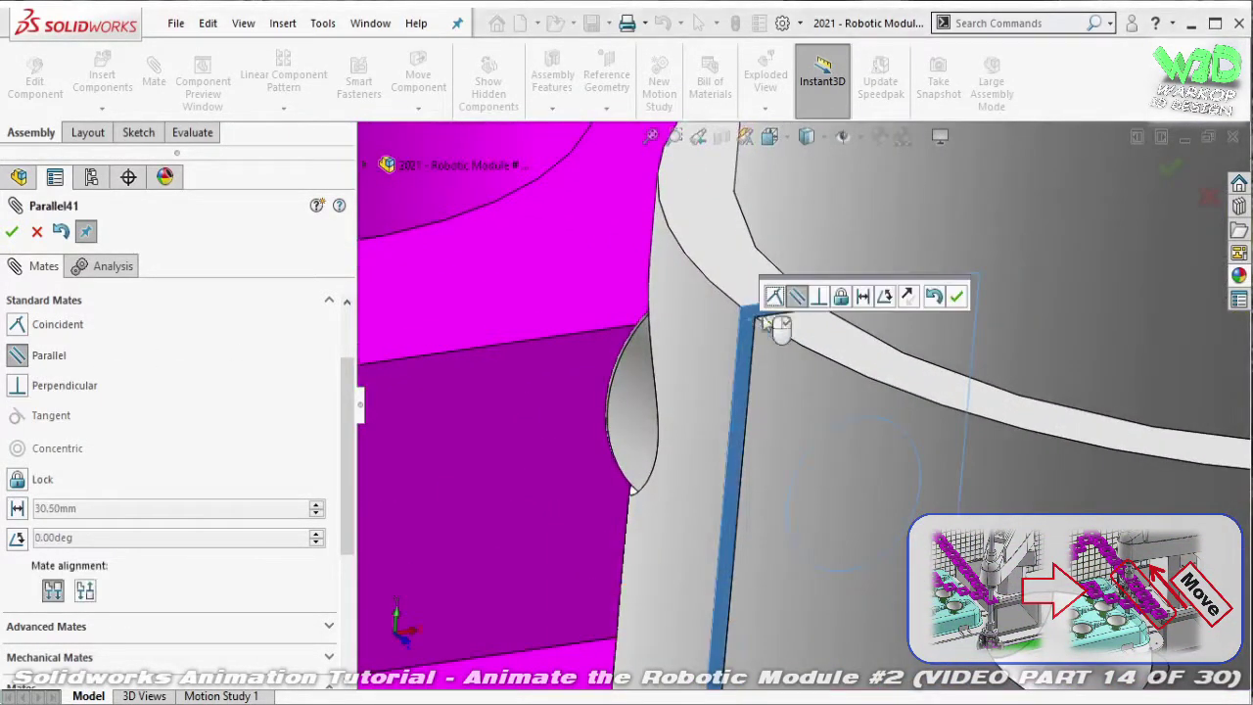
{"action": "left_click", "coordinate": [959, 297]}
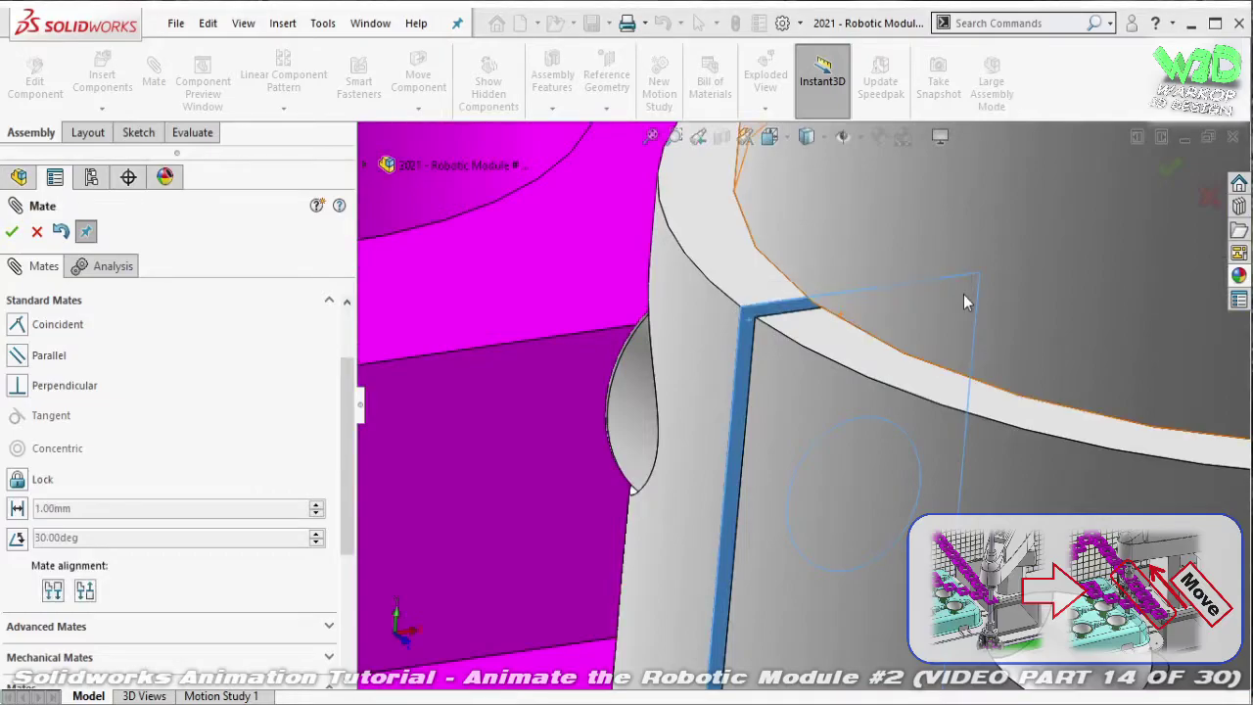
{"action": "scroll", "coordinate": [894, 402], "scroll_direction": "up", "scroll_amount": 4}
{"action": "scroll", "coordinate": [848, 617], "scroll_direction": "up", "scroll_amount": 3}
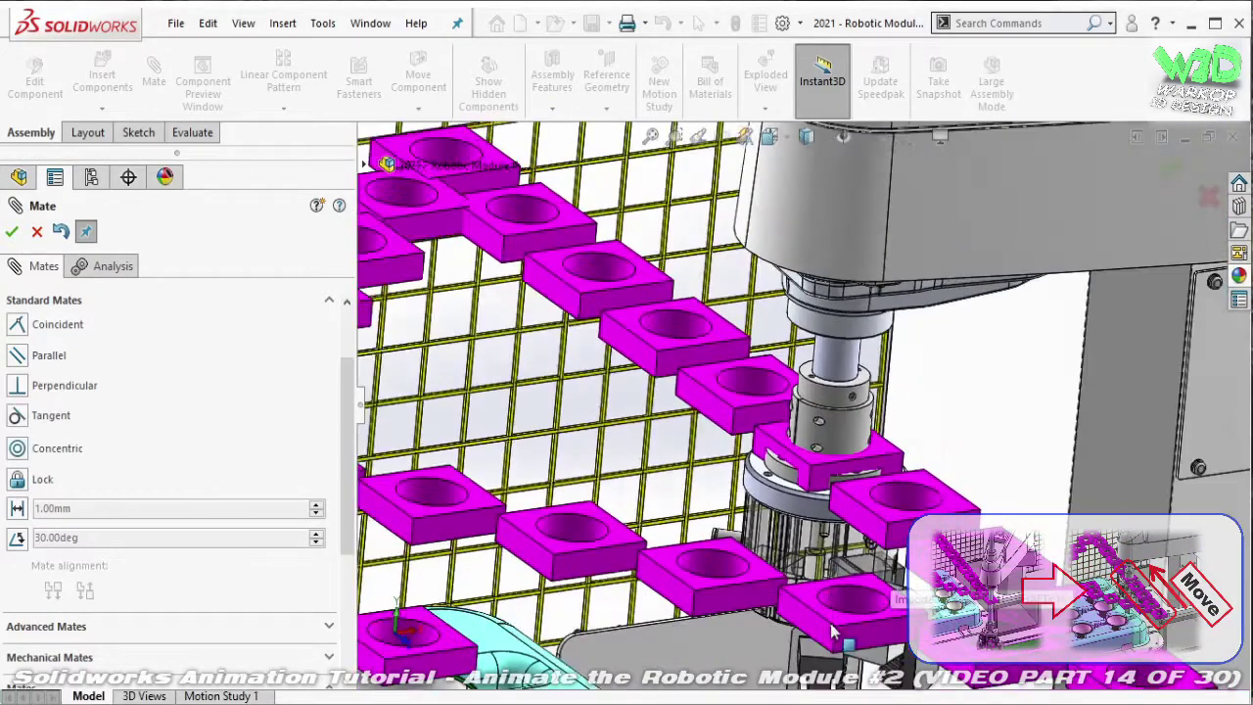
- Zoom in on the gripper and mate the finger edge coincident (Coincident120)
{"action": "middle_click_drag", "start_coordinate": [848, 617], "coordinate": [812, 392]}
{"action": "scroll", "coordinate": [803, 372], "scroll_direction": "down", "scroll_amount": 4}
{"action": "scroll", "coordinate": [803, 372], "scroll_direction": "up", "scroll_amount": 3}
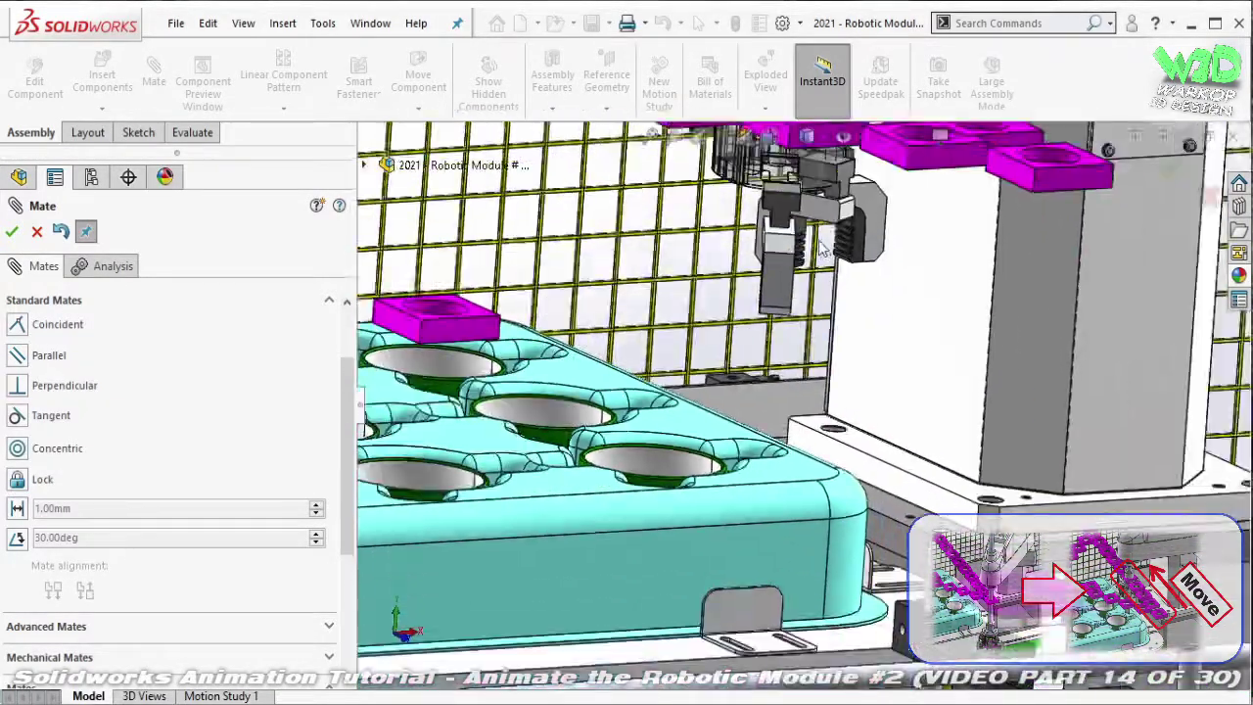
{"action": "scroll", "coordinate": [822, 362], "scroll_direction": "down", "scroll_amount": 3}
{"action": "scroll", "coordinate": [837, 358], "scroll_direction": "down", "scroll_amount": 2}
{"action": "scroll", "coordinate": [582, 279], "scroll_direction": "down", "scroll_amount": 2}
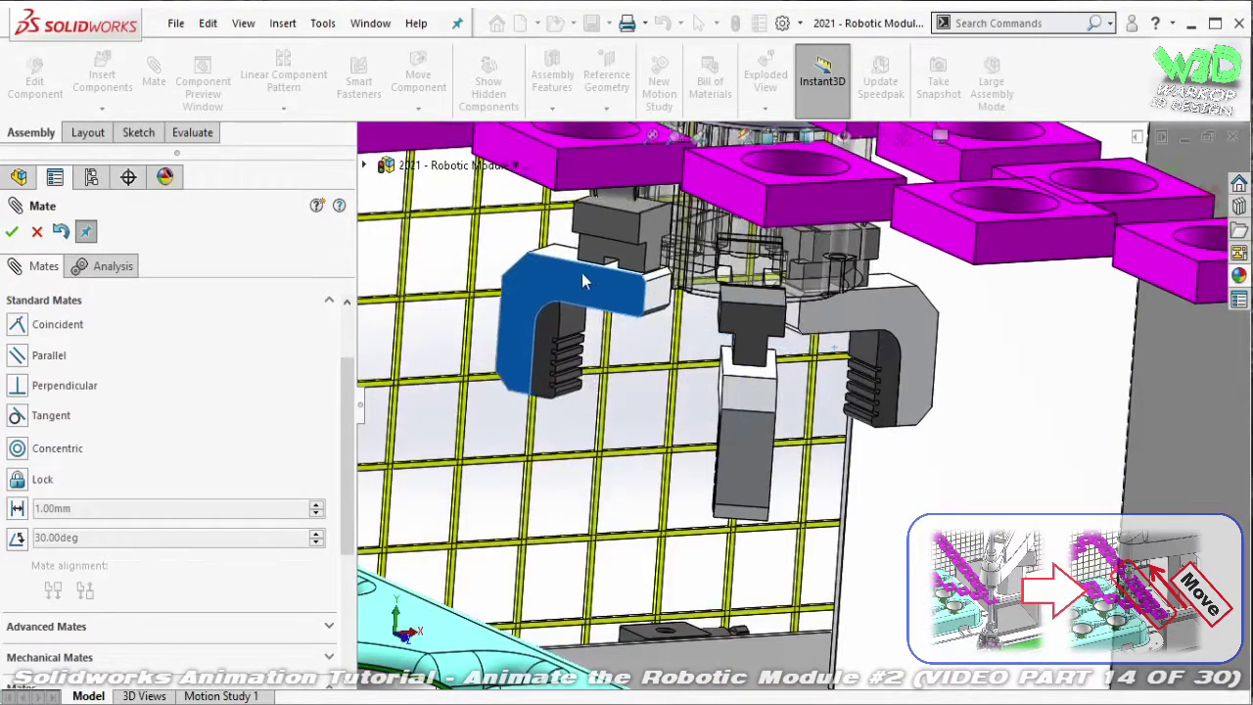
{"action": "scroll", "coordinate": [753, 255], "scroll_direction": "down", "scroll_amount": 2}
{"action": "scroll", "coordinate": [686, 256], "scroll_direction": "down", "scroll_amount": 2}
{"action": "scroll", "coordinate": [676, 264], "scroll_direction": "down", "scroll_amount": 2}
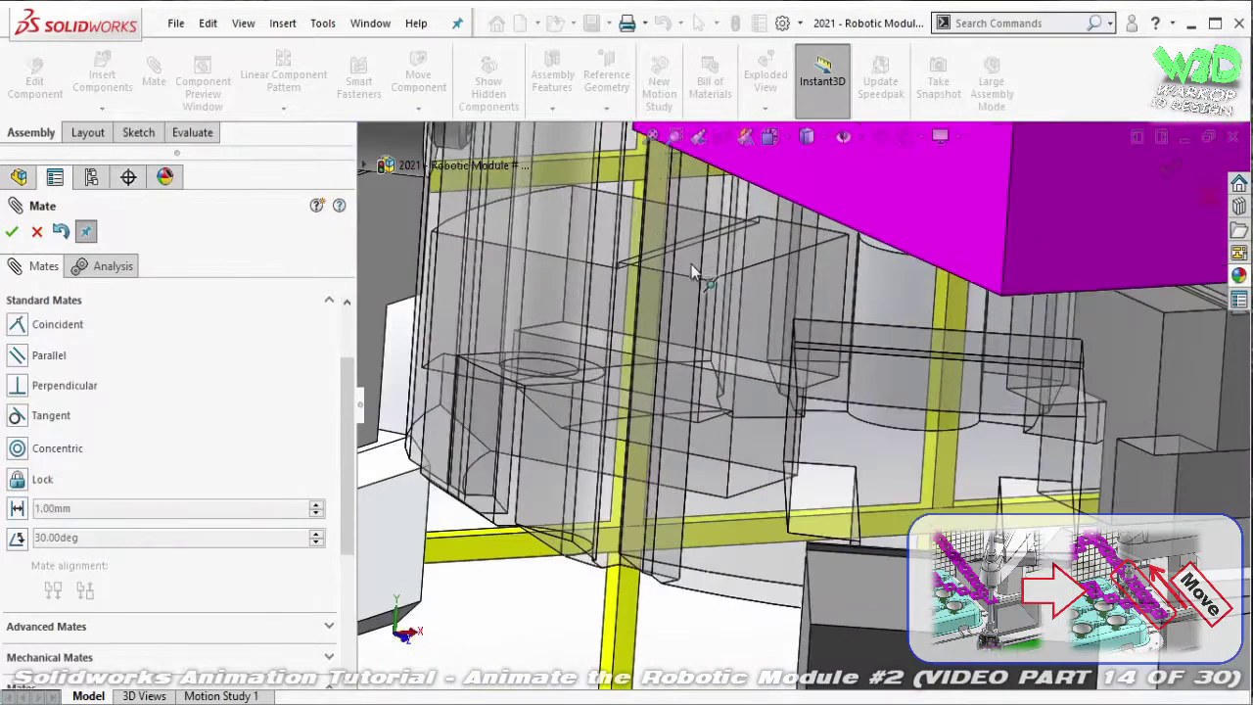
{"action": "scroll", "coordinate": [502, 252], "scroll_direction": "down", "scroll_amount": 2}
{"action": "scroll", "coordinate": [541, 332], "scroll_direction": "down", "scroll_amount": 2}
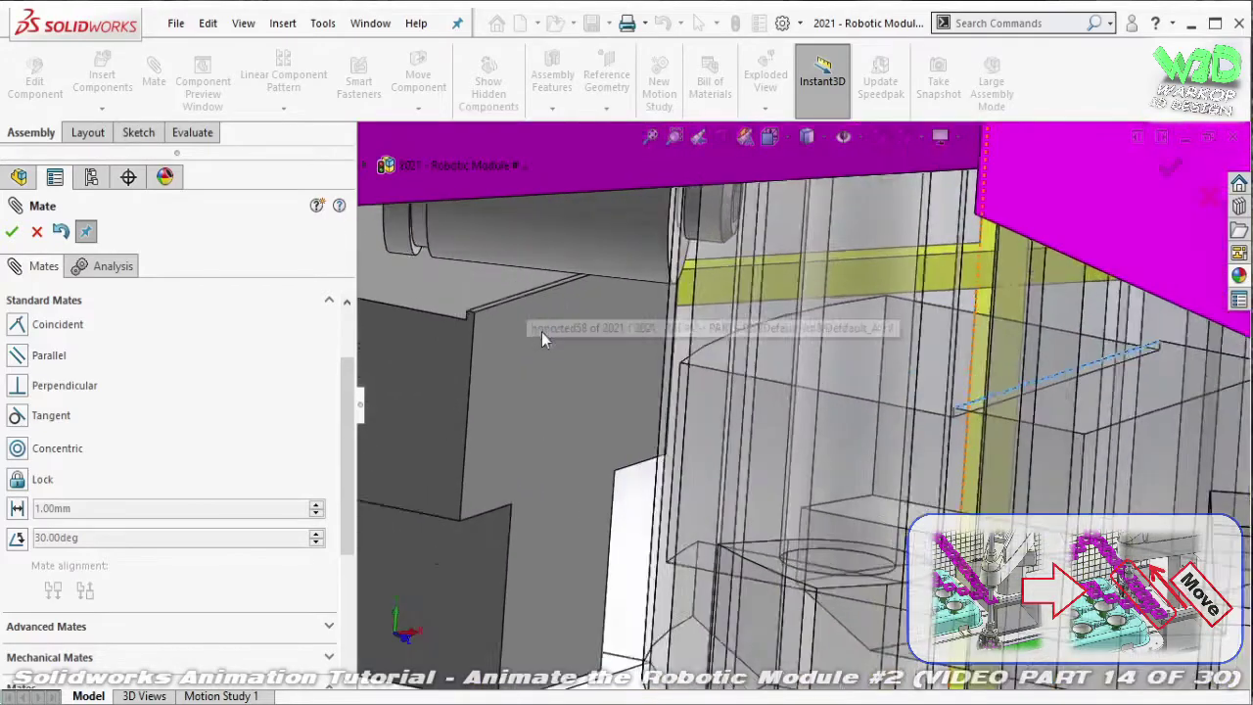
{"action": "scroll", "coordinate": [501, 316], "scroll_direction": "down", "scroll_amount": 1}
{"action": "left_click", "coordinate": [490, 314]}
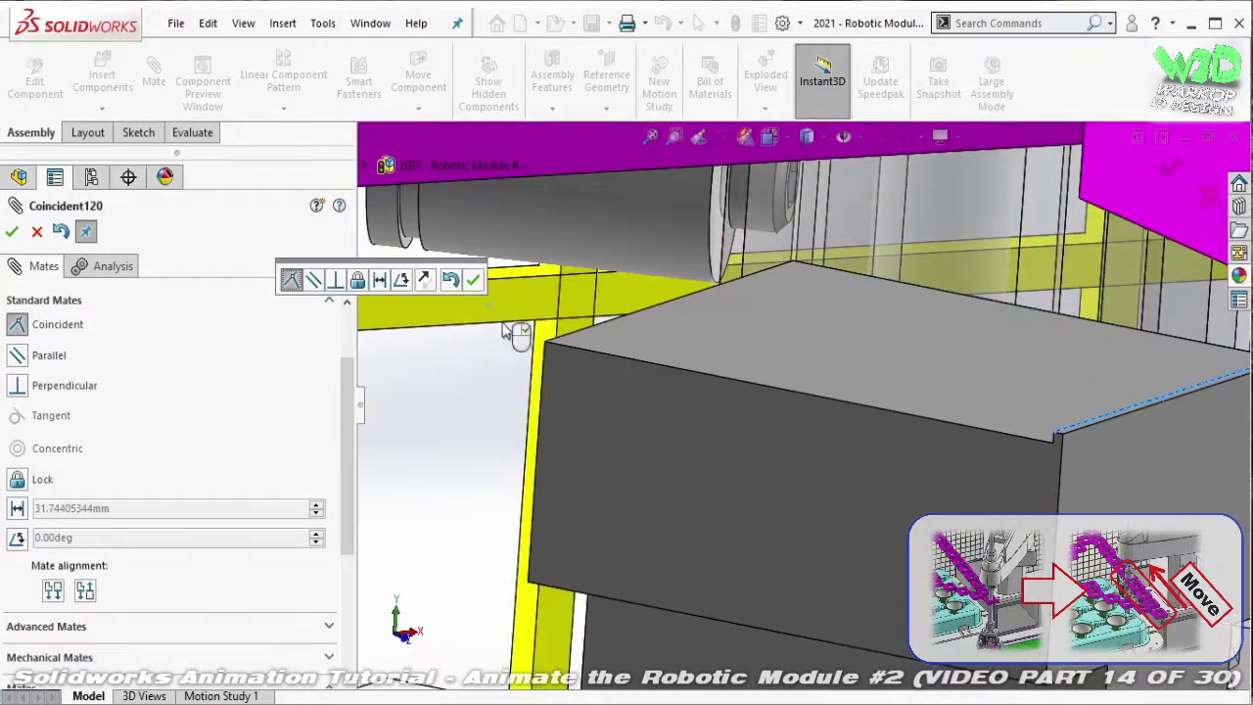
{"action": "left_click", "coordinate": [474, 282]}
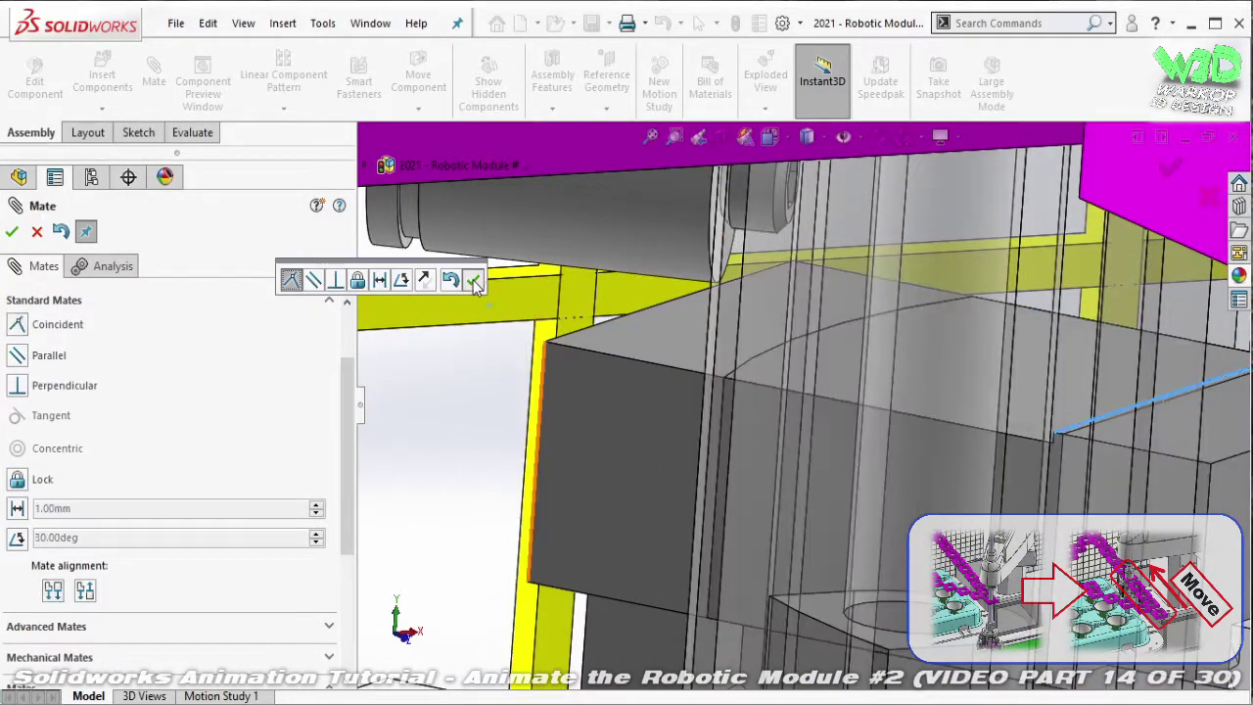
- Add Coincident121 on the block's top edge and Coincident122 on the upper edge, then close mating
{"action": "scroll", "coordinate": [1087, 499], "scroll_direction": "up", "scroll_amount": 4}
{"action": "scroll", "coordinate": [842, 381], "scroll_direction": "down", "scroll_amount": 2}
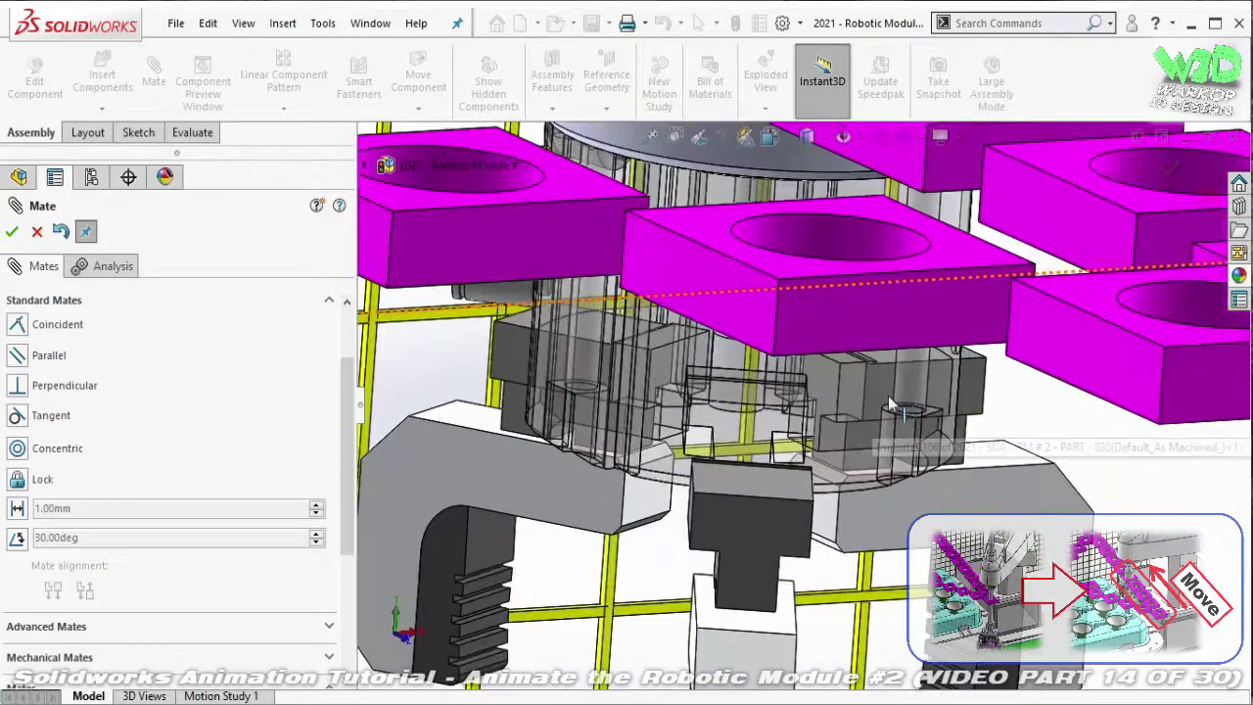
{"action": "scroll", "coordinate": [842, 382], "scroll_direction": "down", "scroll_amount": 2}
{"action": "scroll", "coordinate": [841, 380], "scroll_direction": "down", "scroll_amount": 2}
{"action": "scroll", "coordinate": [850, 380], "scroll_direction": "down", "scroll_amount": 1}
{"action": "scroll", "coordinate": [844, 345], "scroll_direction": "down", "scroll_amount": 2}
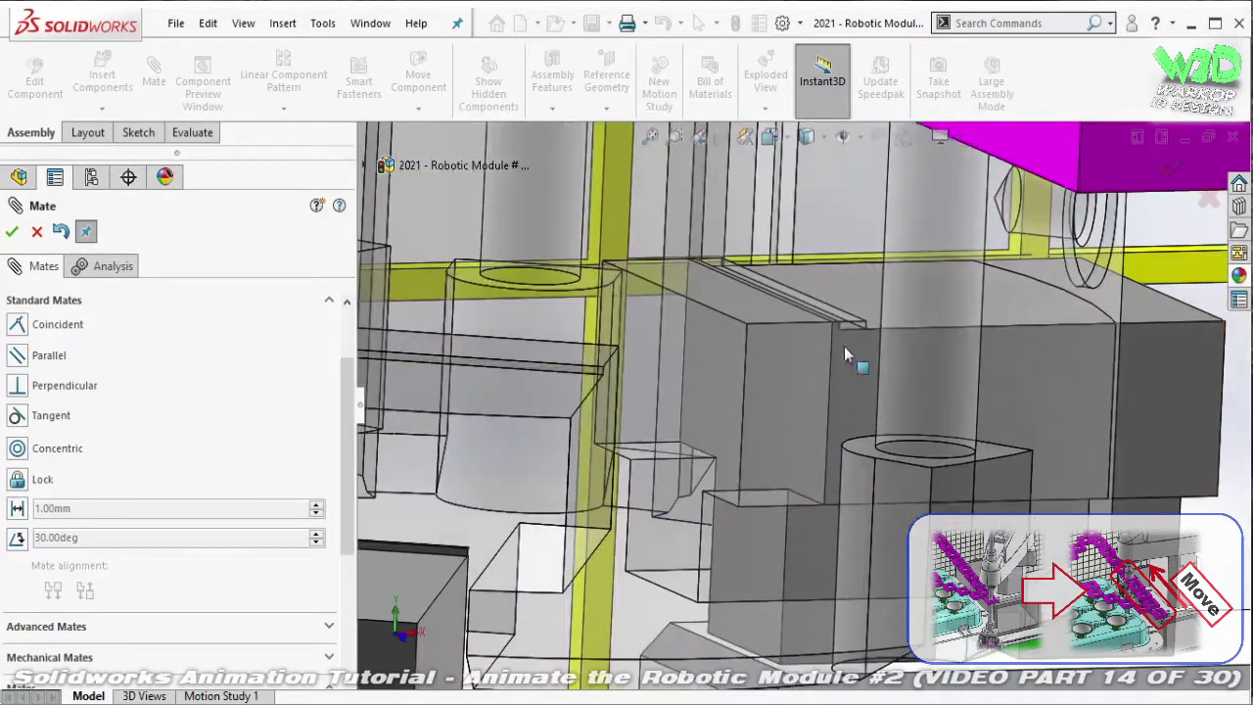
{"action": "scroll", "coordinate": [743, 295], "scroll_direction": "down", "scroll_amount": 2}
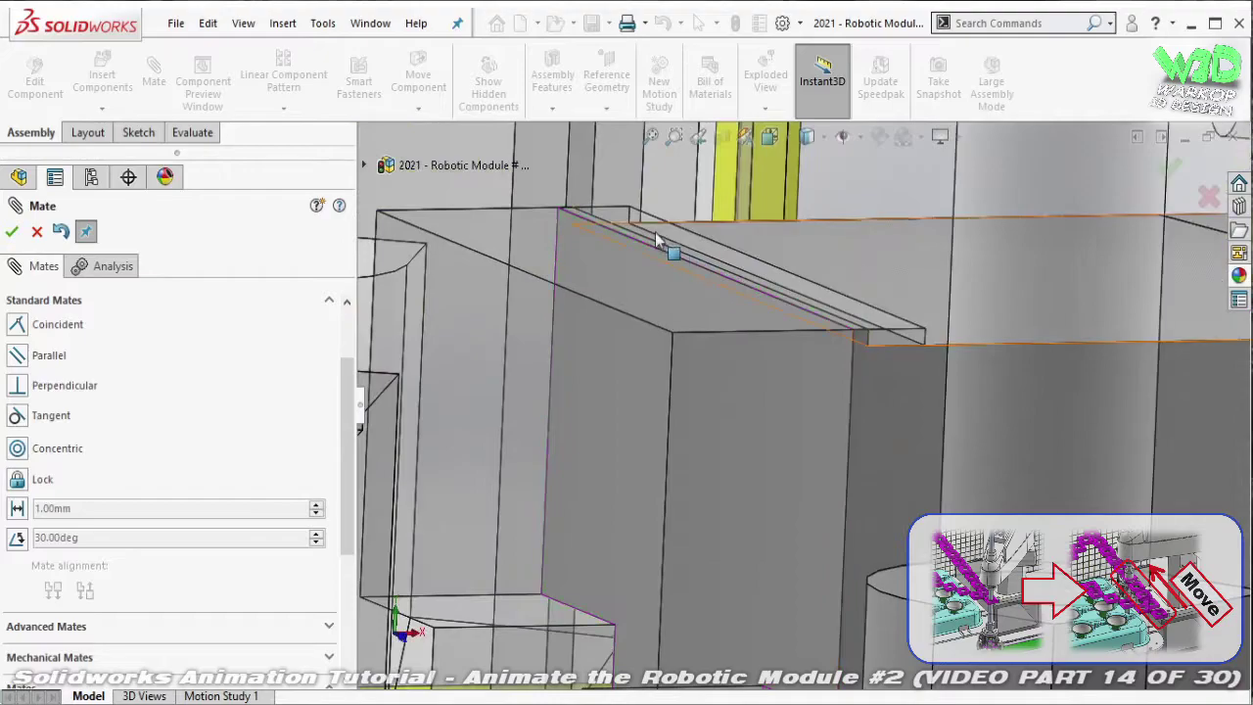
{"action": "left_click", "coordinate": [607, 225]}
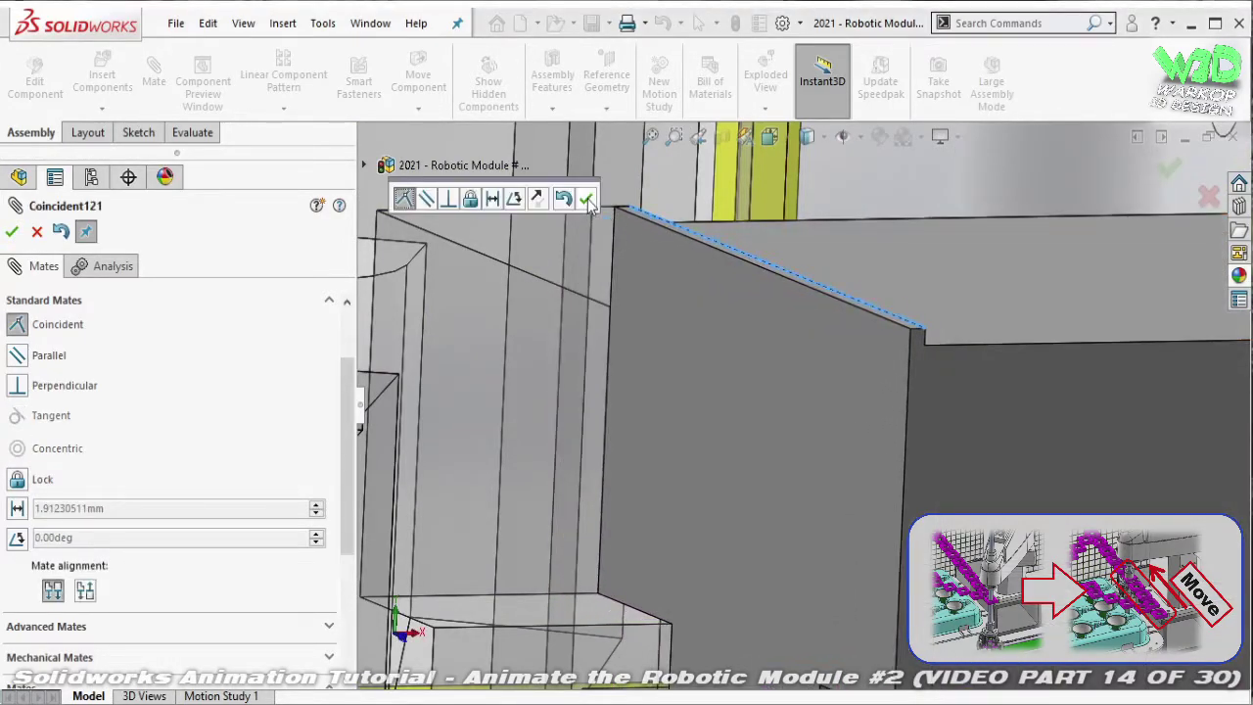
{"action": "left_click", "coordinate": [587, 202]}
{"action": "scroll", "coordinate": [621, 372], "scroll_direction": "up", "scroll_amount": 3}
{"action": "scroll", "coordinate": [597, 416], "scroll_direction": "up", "scroll_amount": 3}
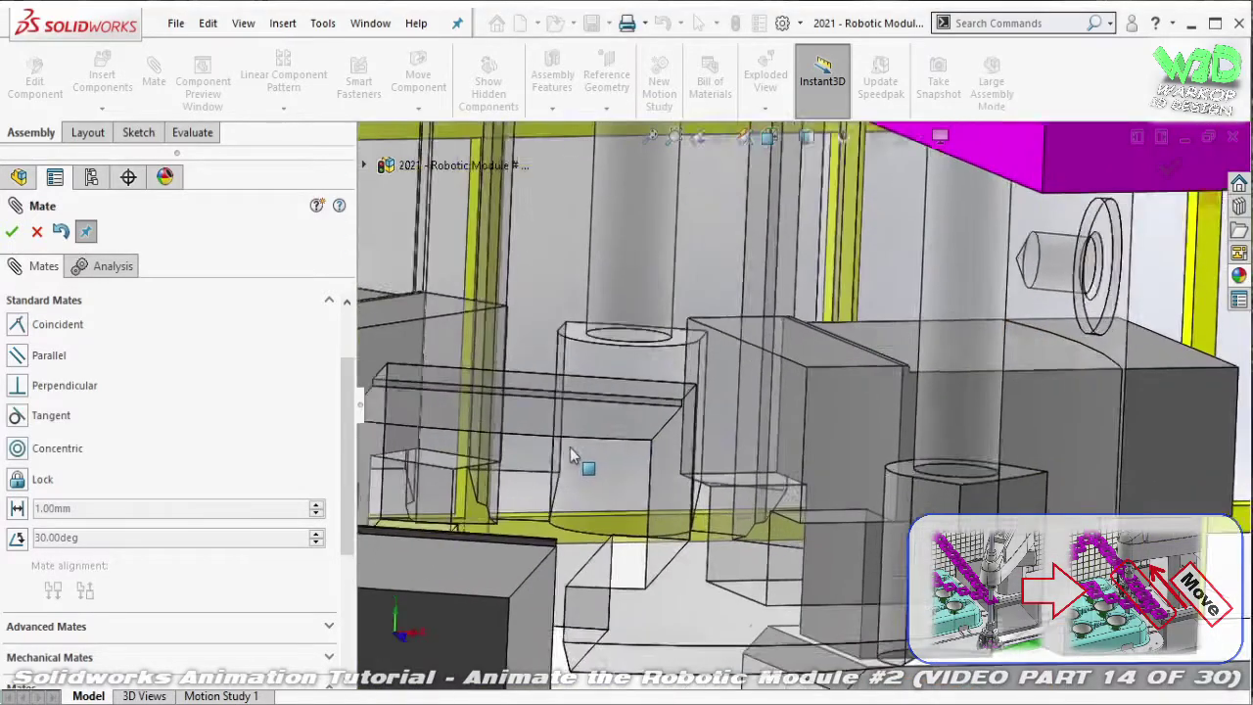
{"action": "scroll", "coordinate": [570, 447], "scroll_direction": "down", "scroll_amount": 2}
{"action": "scroll", "coordinate": [705, 411], "scroll_direction": "down", "scroll_amount": 2}
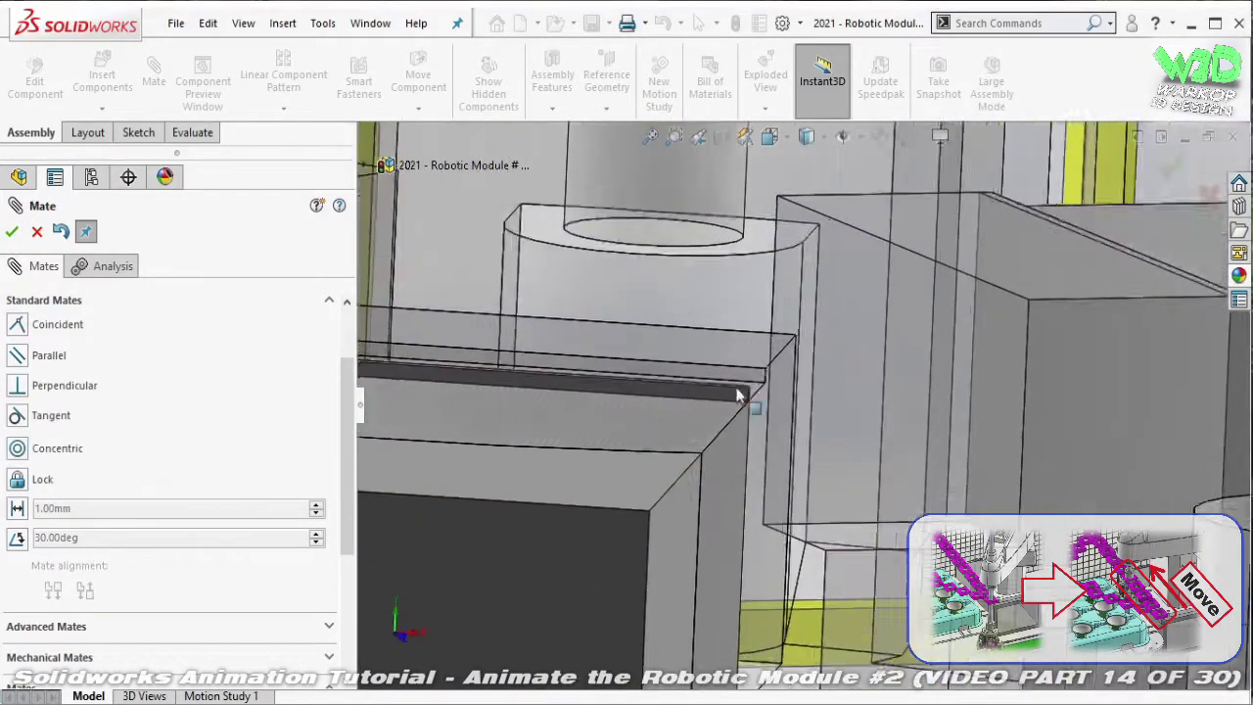
{"action": "scroll", "coordinate": [735, 396], "scroll_direction": "down", "scroll_amount": 2}
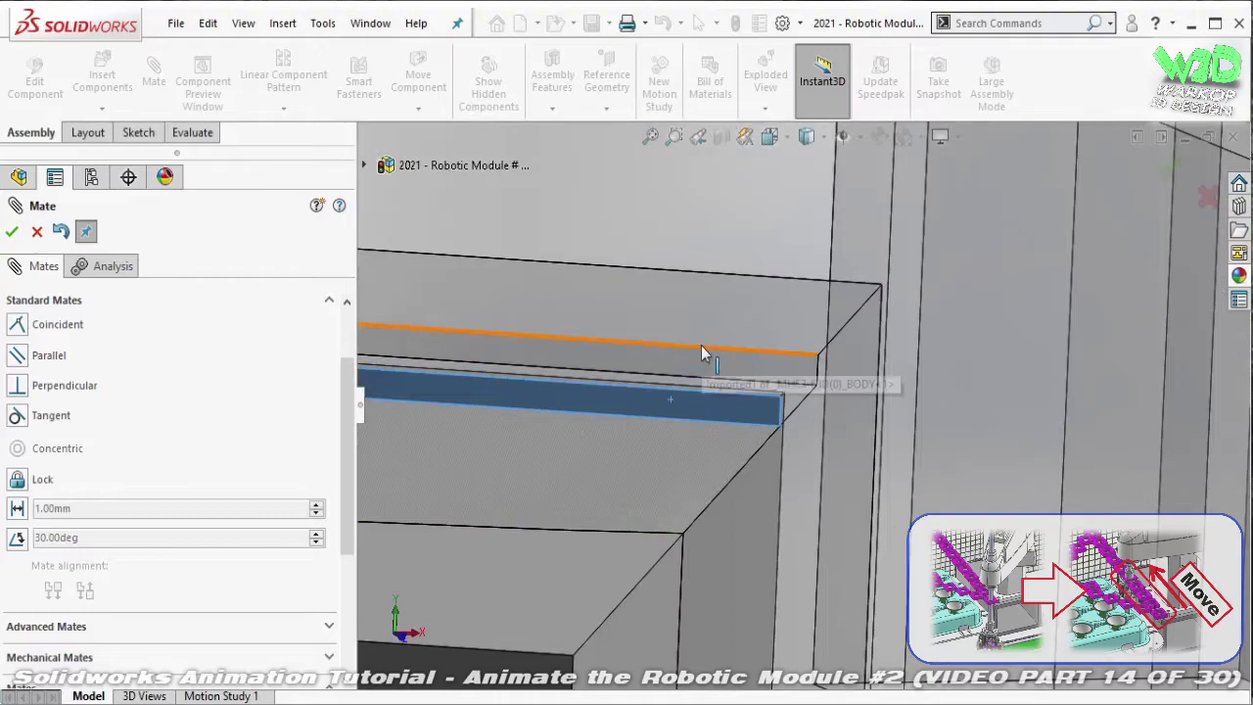
{"action": "left_click", "coordinate": [701, 345]}
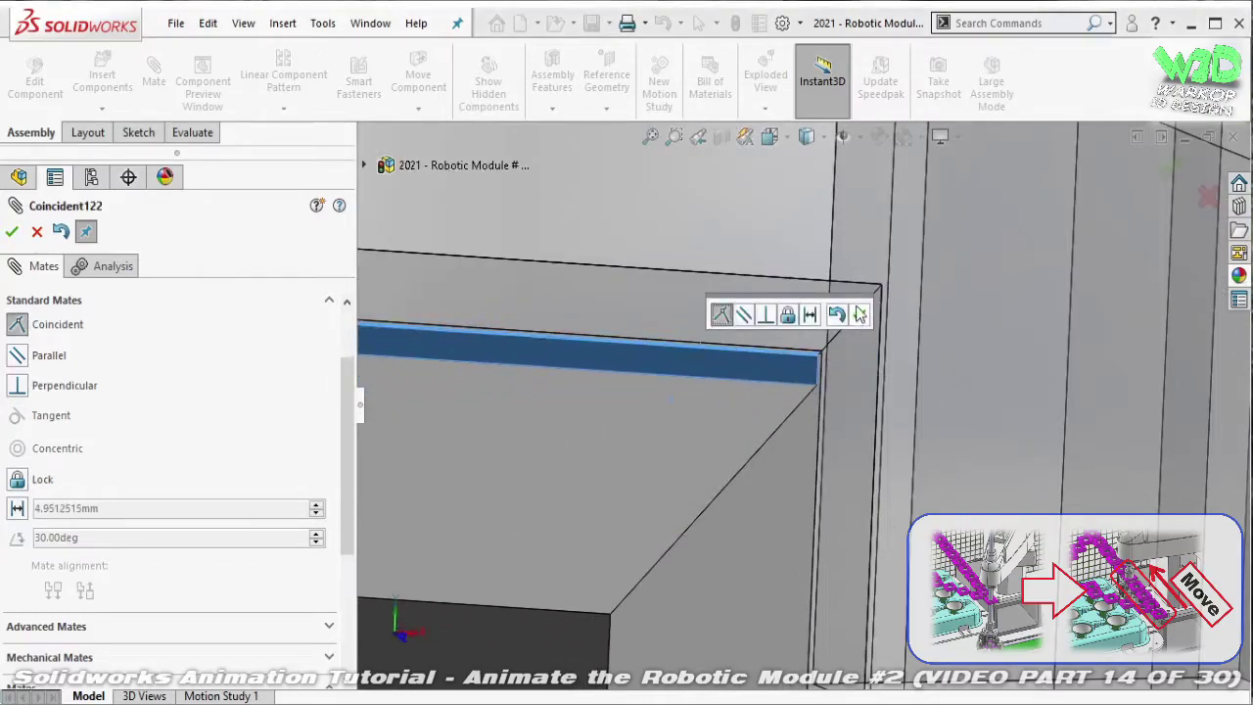
{"action": "left_click", "coordinate": [860, 316]}
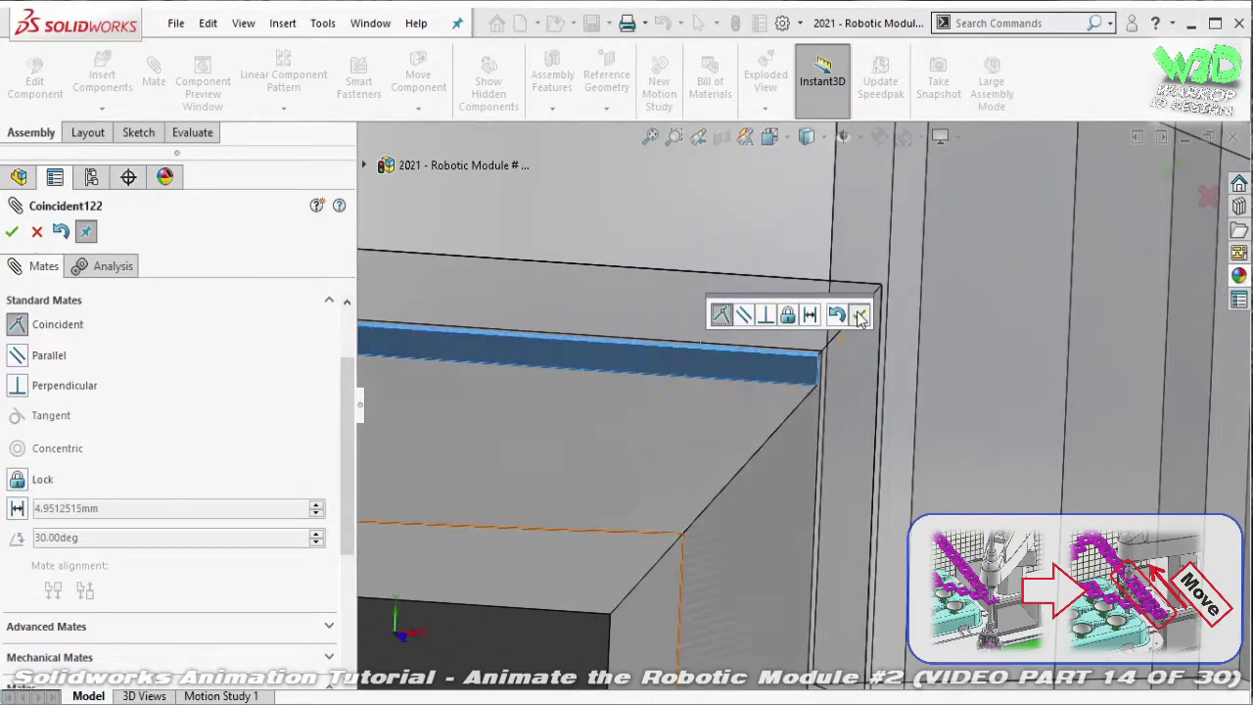
{"action": "left_click", "coordinate": [1173, 176]}
- Click the right finger, another gripper part and the left jaw to confirm they are fully defined
{"action": "middle_click_drag", "start_coordinate": [895, 300], "coordinate": [808, 352]}
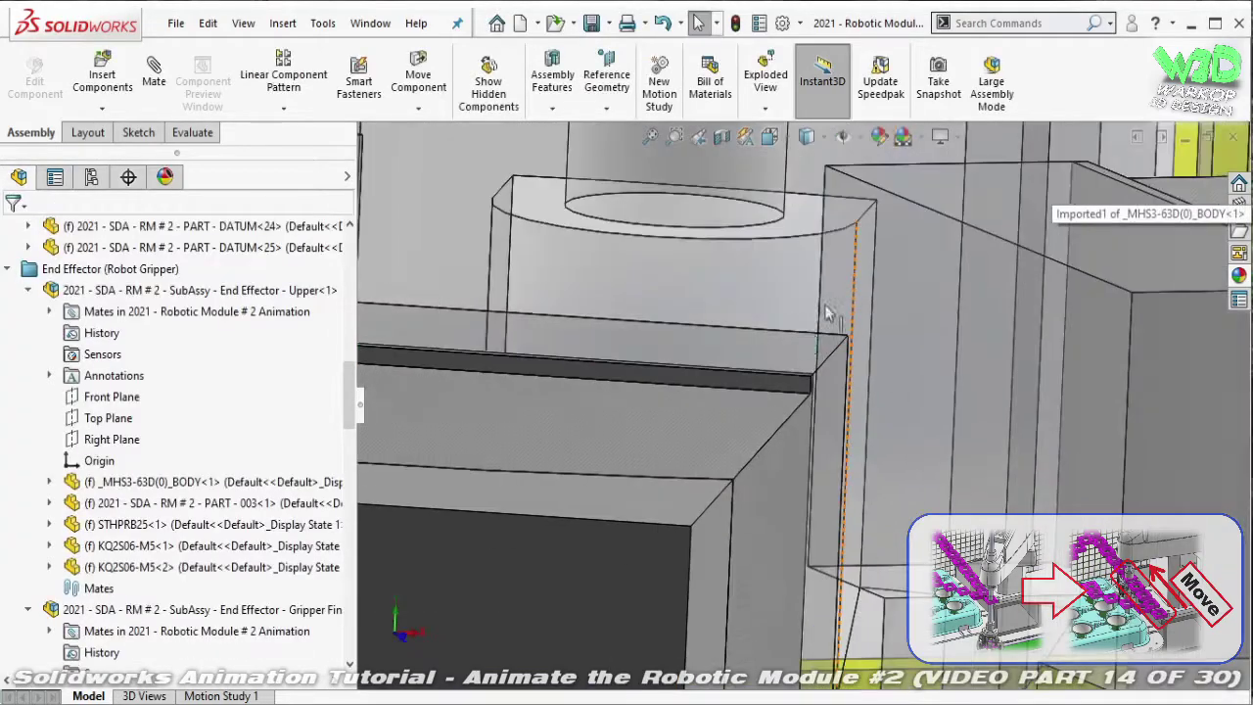
{"action": "scroll", "coordinate": [813, 372], "scroll_direction": "up", "scroll_amount": 3}
{"action": "scroll", "coordinate": [818, 401], "scroll_direction": "up", "scroll_amount": 3}
{"action": "scroll", "coordinate": [822, 431], "scroll_direction": "up", "scroll_amount": 3}
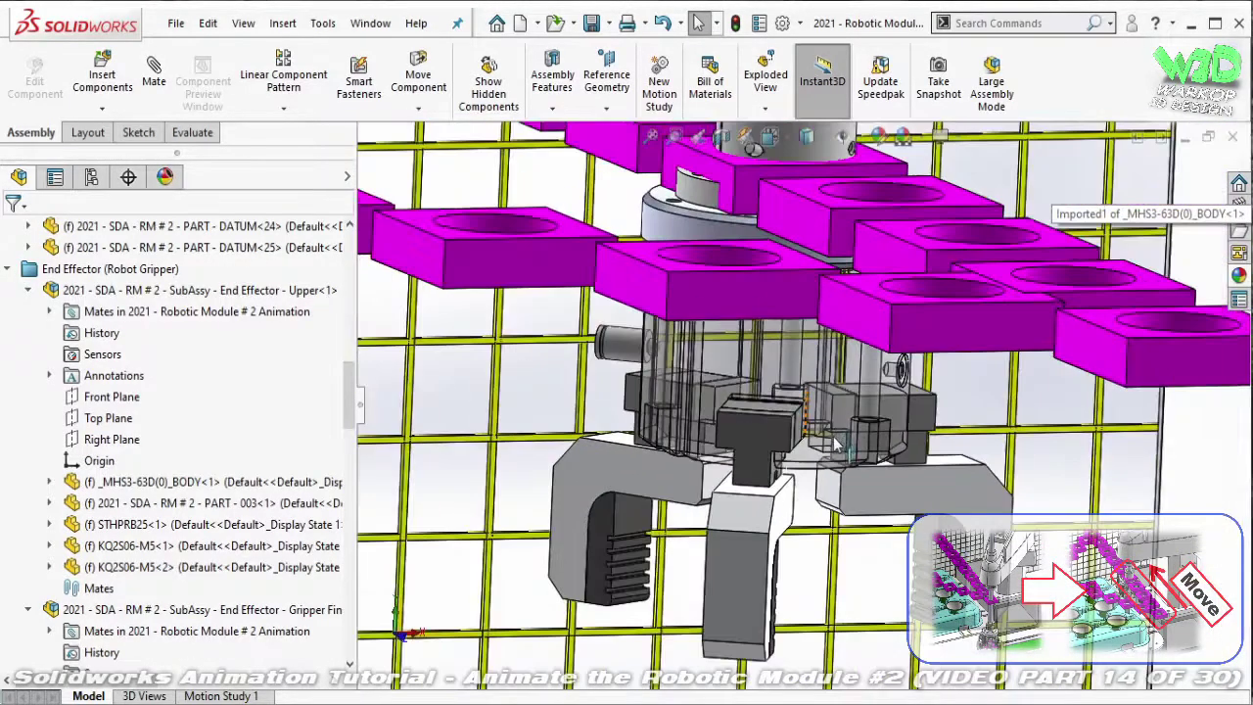
{"action": "scroll", "coordinate": [830, 460], "scroll_direction": "up", "scroll_amount": 2}
{"action": "scroll", "coordinate": [842, 460], "scroll_direction": "down", "scroll_amount": 3}
{"action": "scroll", "coordinate": [862, 461], "scroll_direction": "down", "scroll_amount": 2}
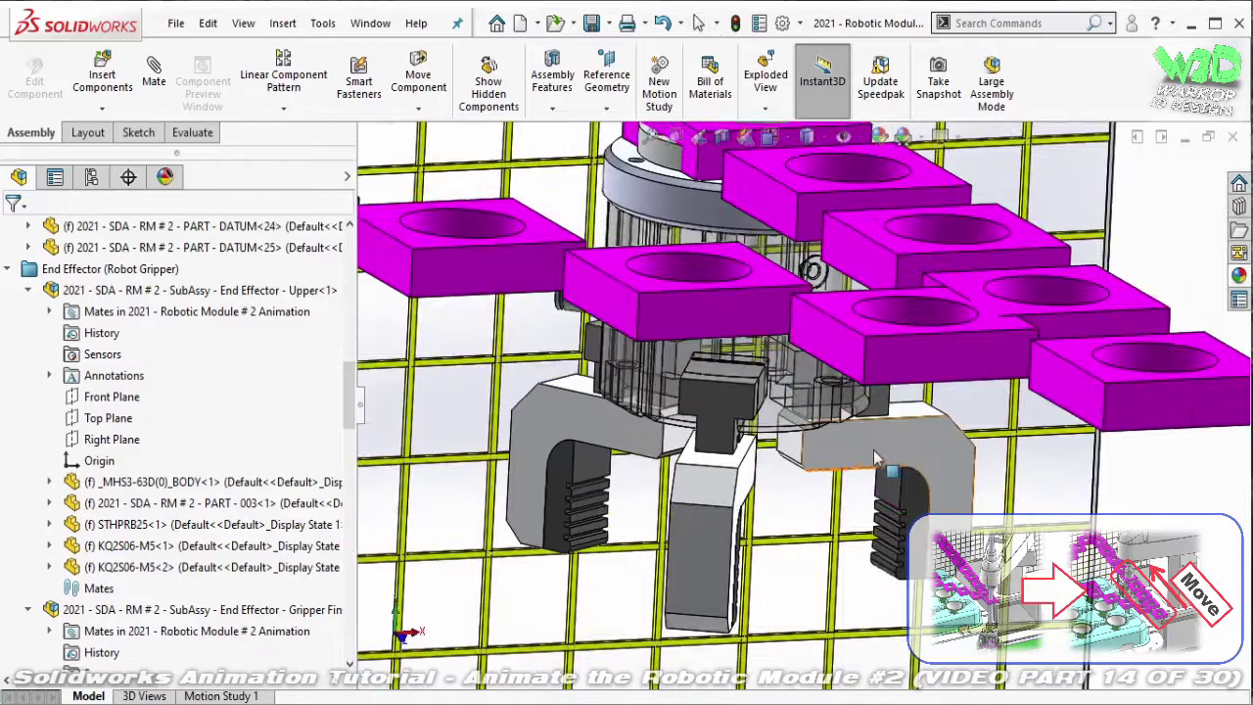
{"action": "left_click", "coordinate": [936, 457]}
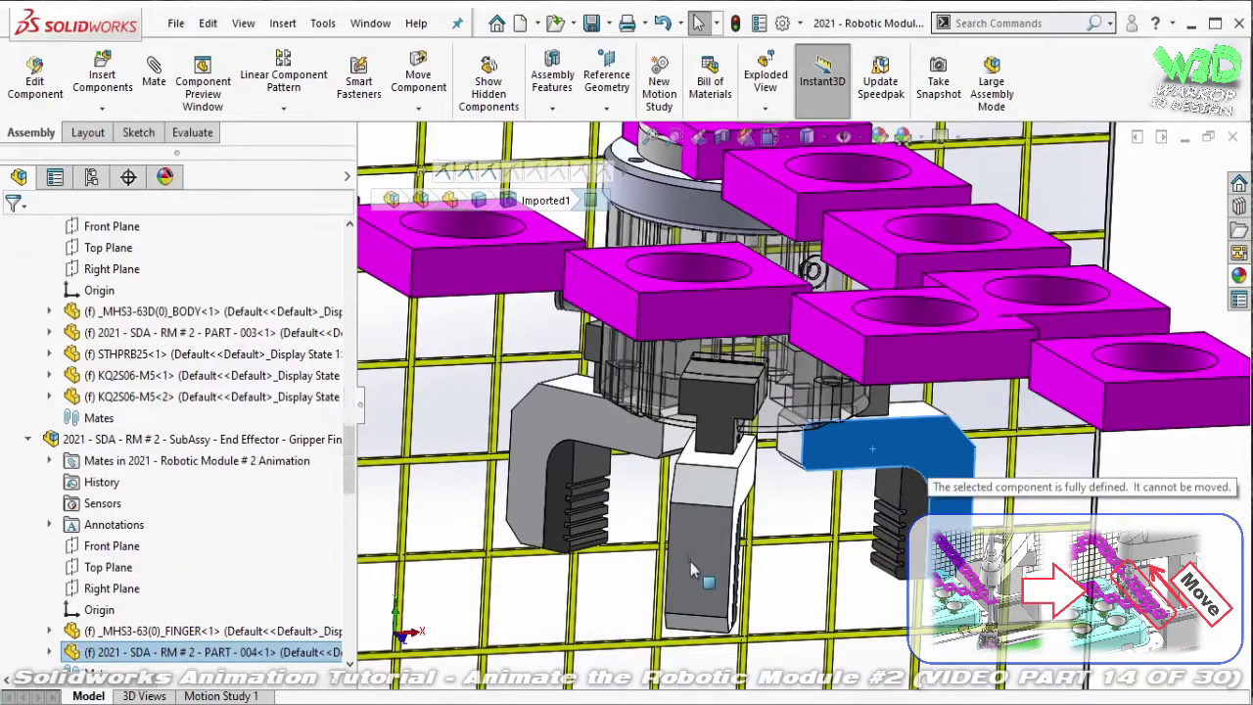
{"action": "left_click", "coordinate": [691, 596]}
{"action": "left_click", "coordinate": [588, 423]}
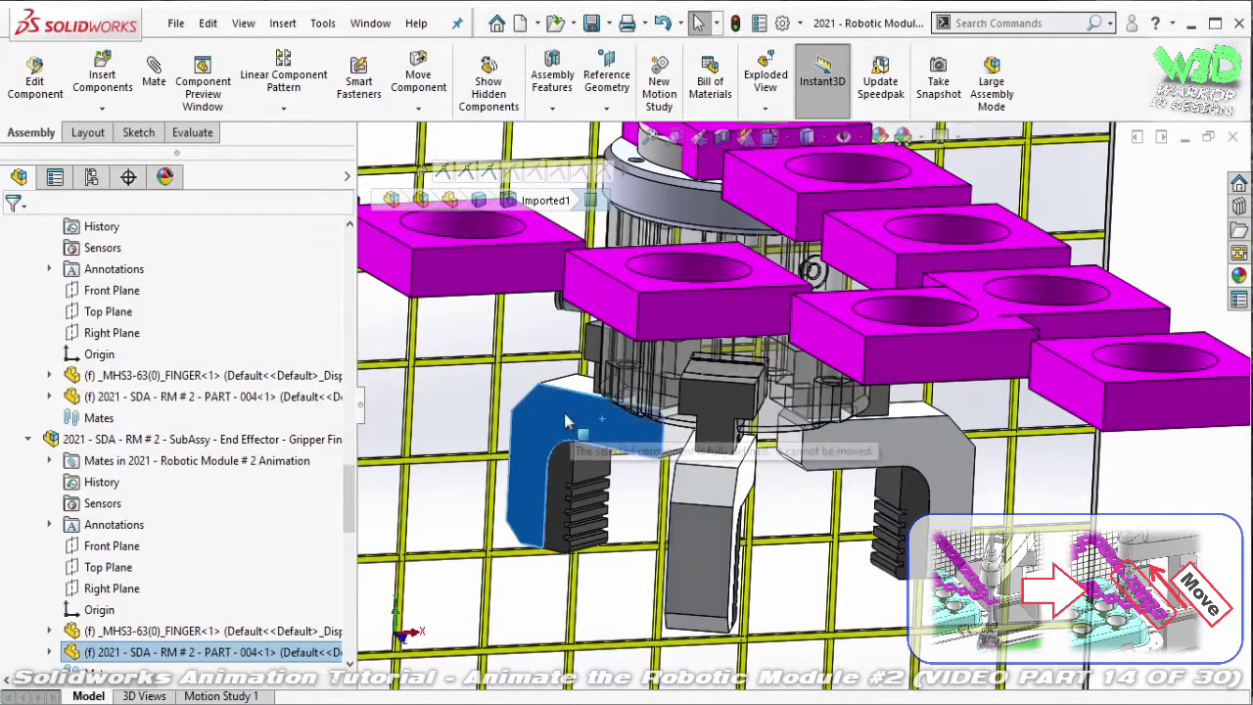
- Orbit out to view the whole gripper and save the assembly
{"action": "middle_click_drag", "start_coordinate": [588, 426], "coordinate": [889, 423]}
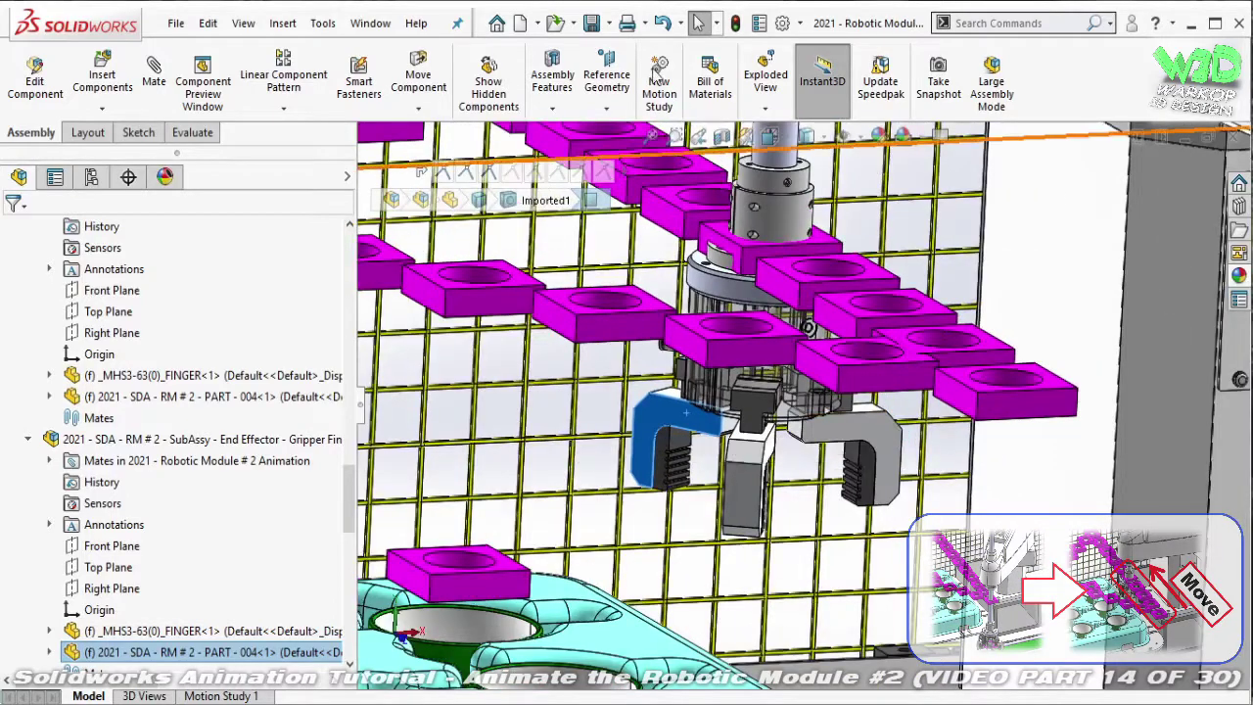
{"action": "left_click", "coordinate": [591, 26]}
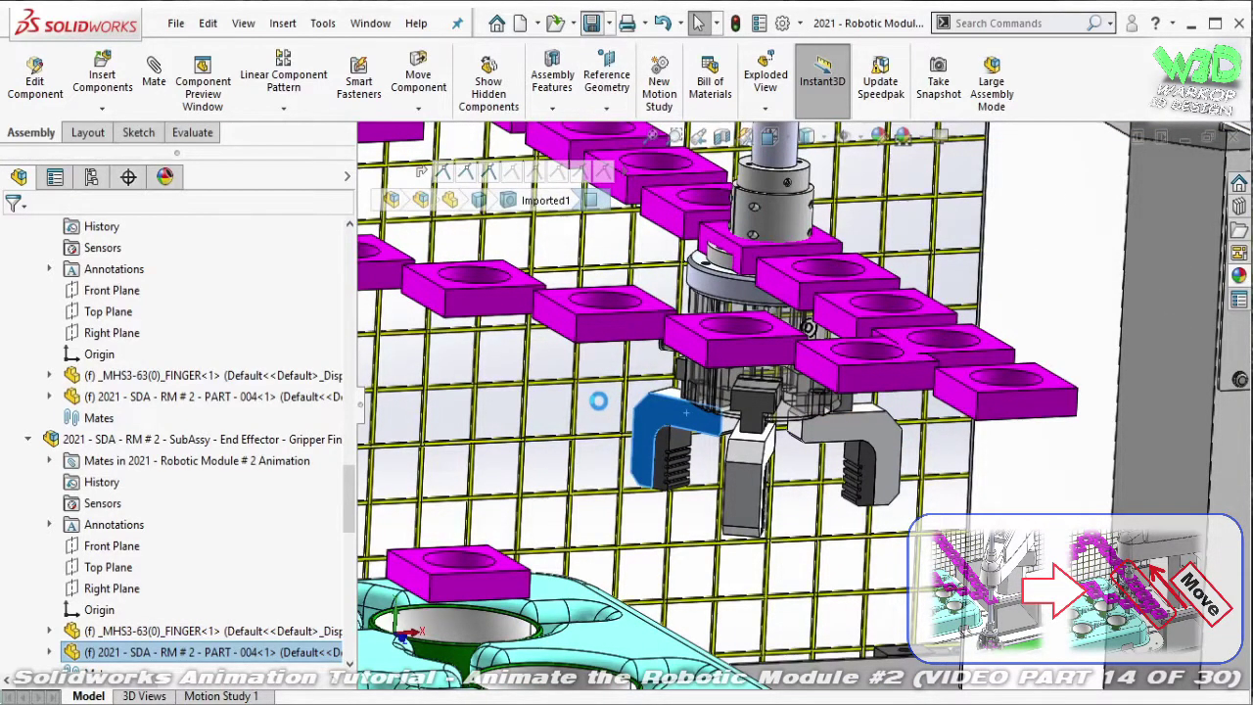
{"action": "scroll", "coordinate": [294, 573], "scroll_direction": "down", "scroll_amount": 5}
- File Concentric42–Coincident122 into new folder 'Pos 20 - SCARA robot move to 2nd tea cup (0.1s)'
{"action": "scroll", "coordinate": [294, 573], "scroll_direction": "down", "scroll_amount": 5}
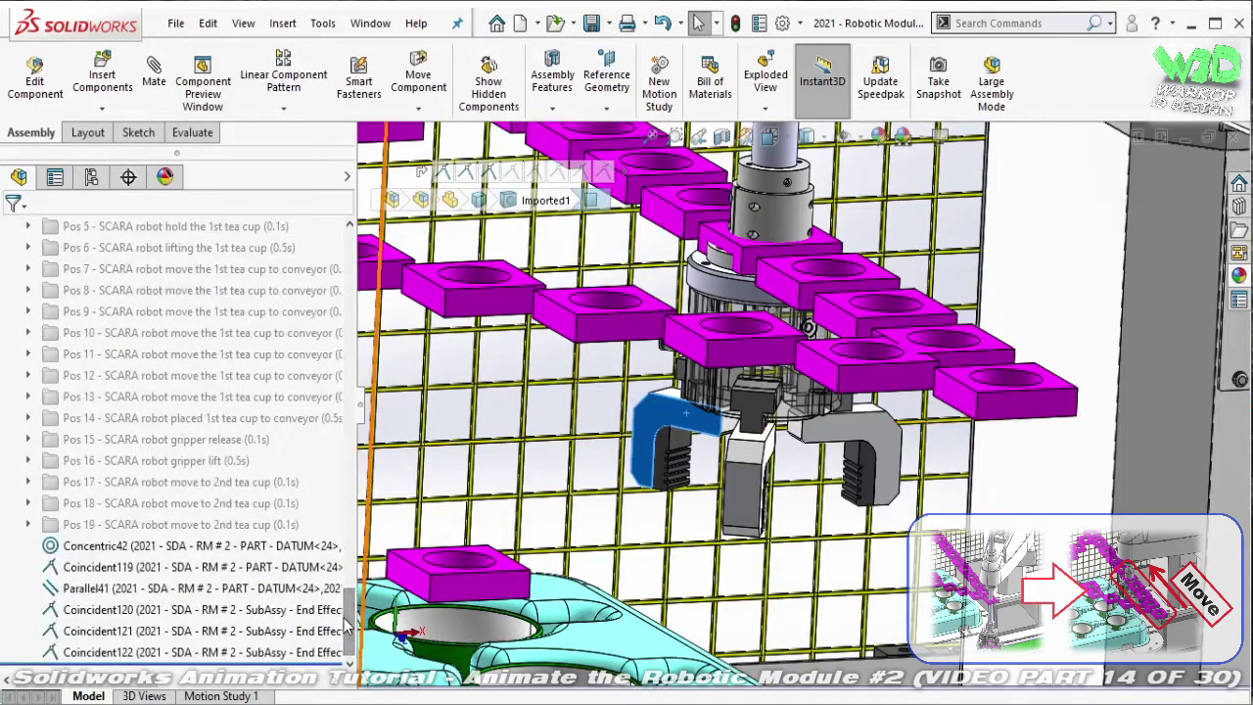
{"action": "left_click", "coordinate": [245, 545]}
{"action": "left_click", "coordinate": [249, 652], "text": "shift"}
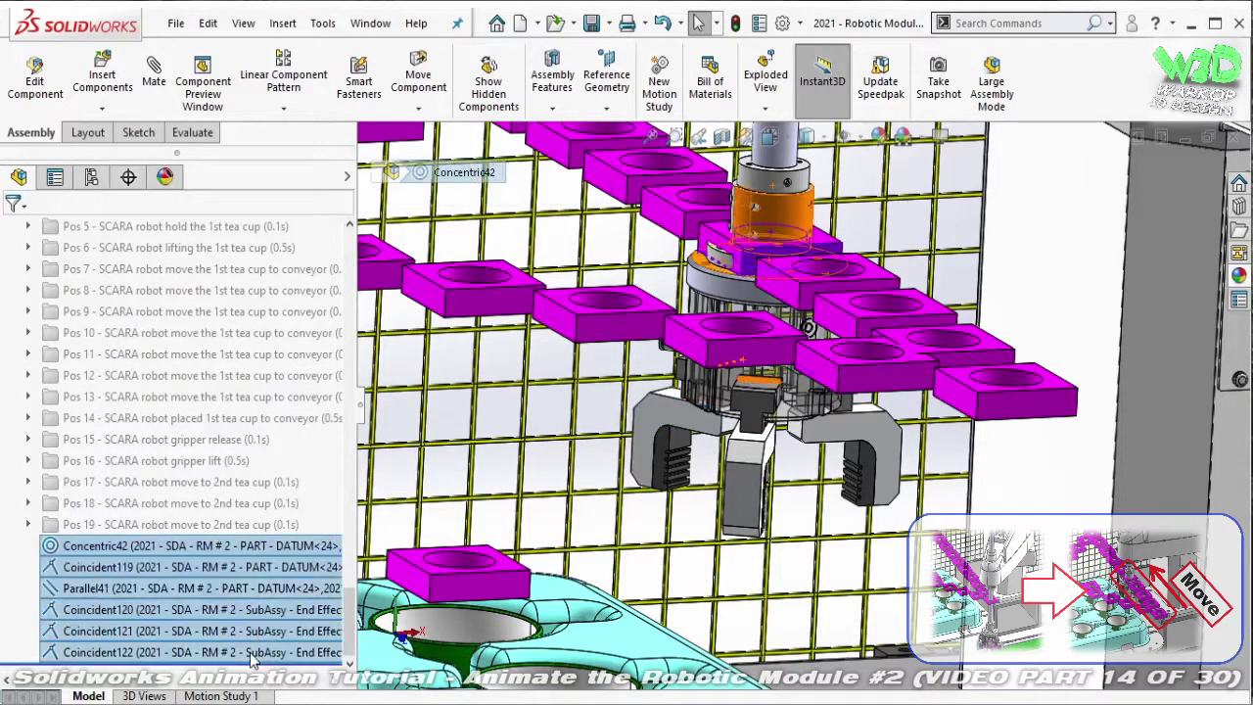
{"action": "right_click", "coordinate": [251, 646]}
{"action": "key", "text": "Escape"}
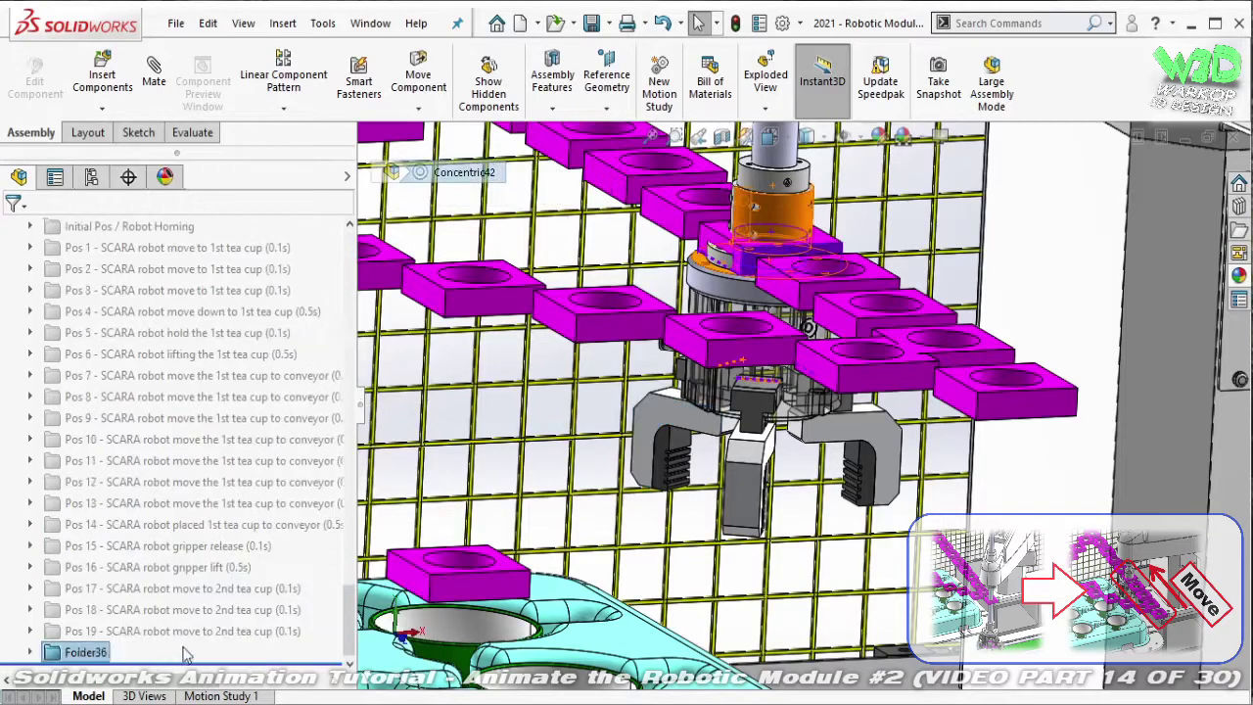
{"action": "right_click", "coordinate": [93, 651]}
{"action": "left_click", "coordinate": [173, 470]}
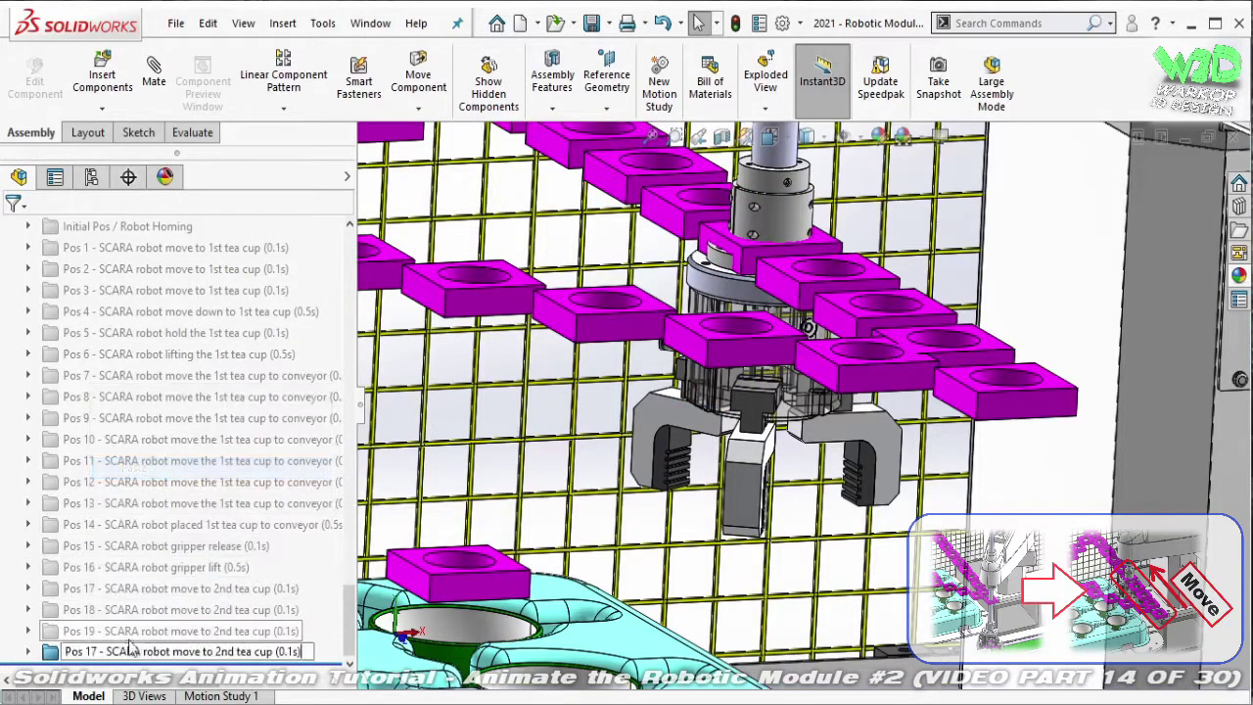
{"action": "key", "text": "BackSpace"}
{"action": "key", "text": "BackSpace"}
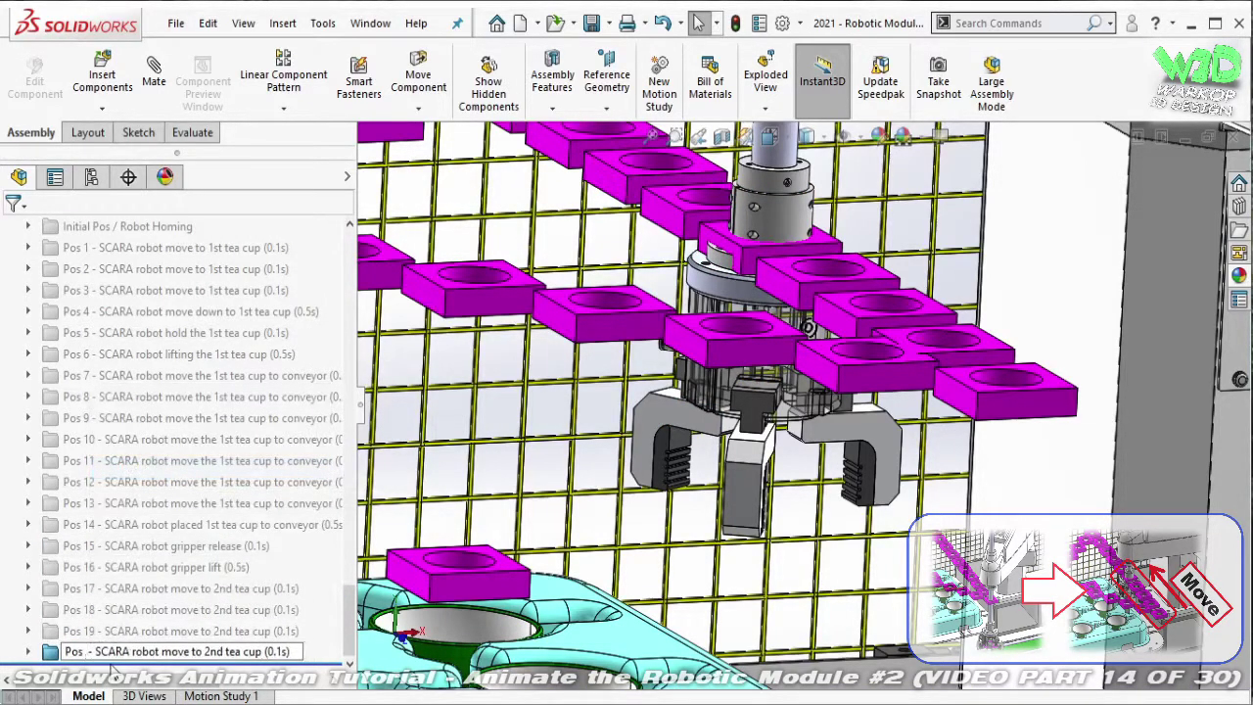
{"action": "type", "text": "20"}
{"action": "key", "text": "Return"}
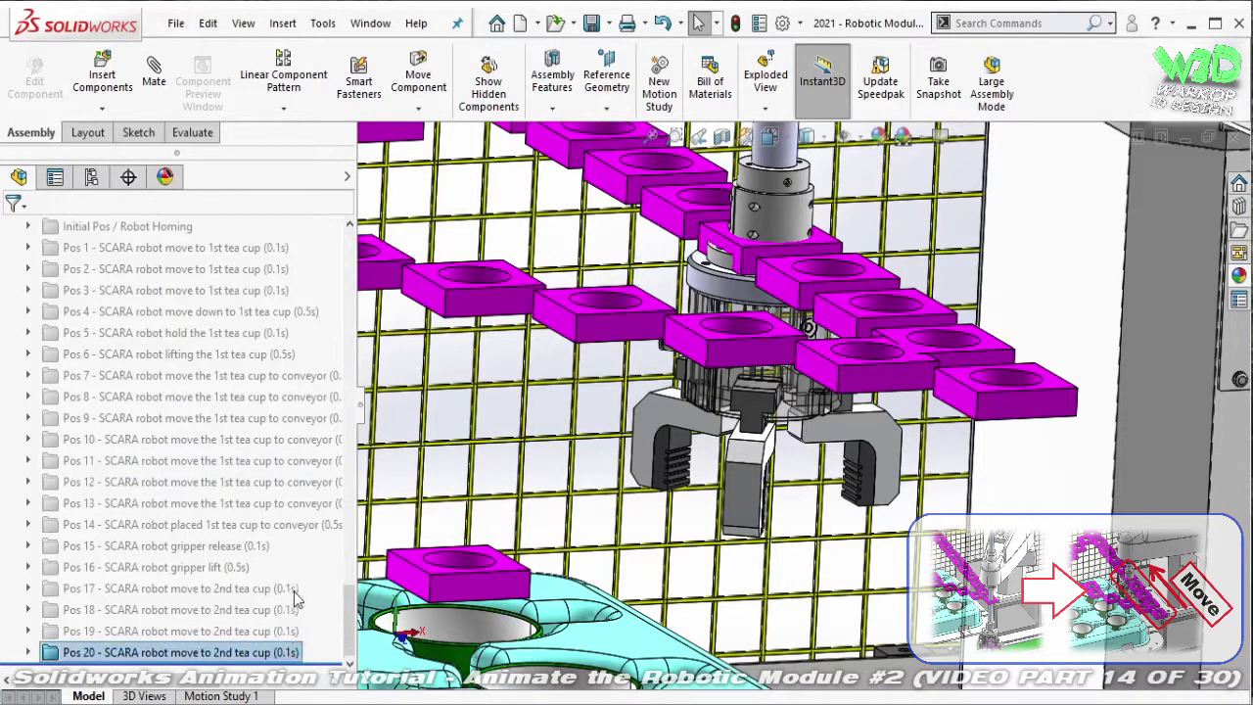
{"action": "key", "text": "Escape"}
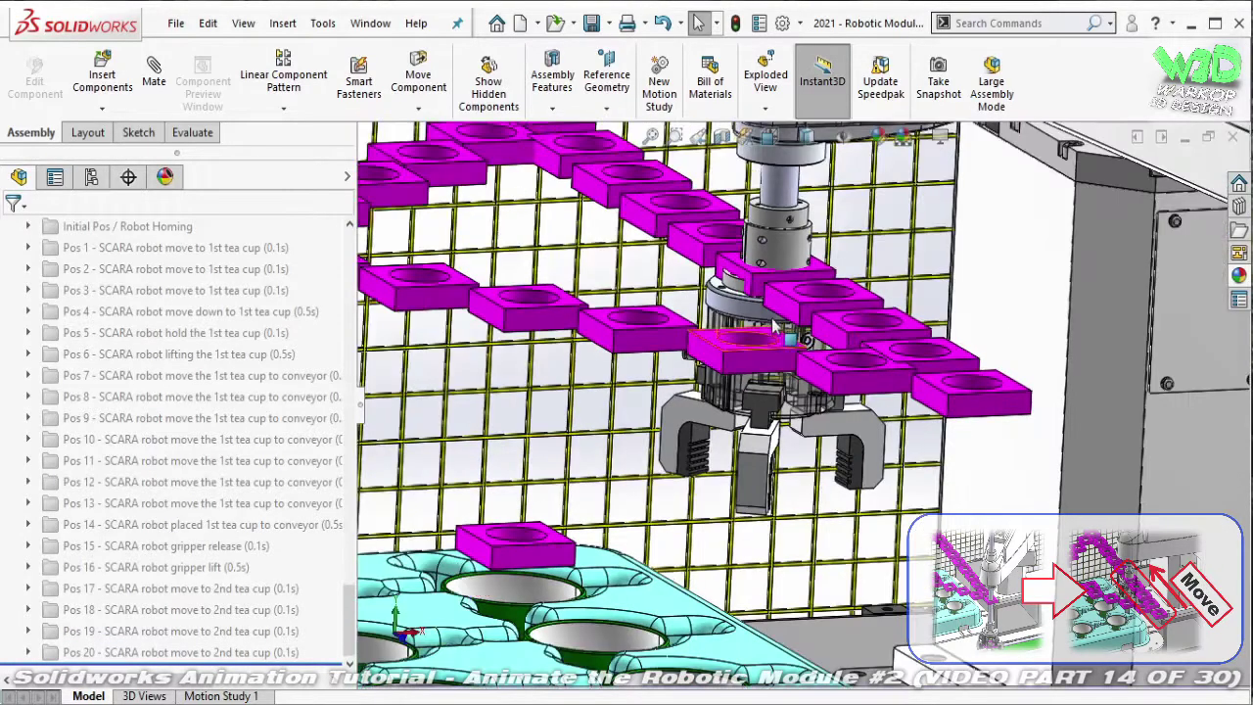
{"action": "scroll", "coordinate": [755, 326], "scroll_direction": "up", "scroll_amount": 5}
- Toggle the Pos 19, 18, 17, 16 and 15 mate folders to review each arm pose
{"action": "middle_click_drag", "start_coordinate": [755, 326], "coordinate": [805, 356]}
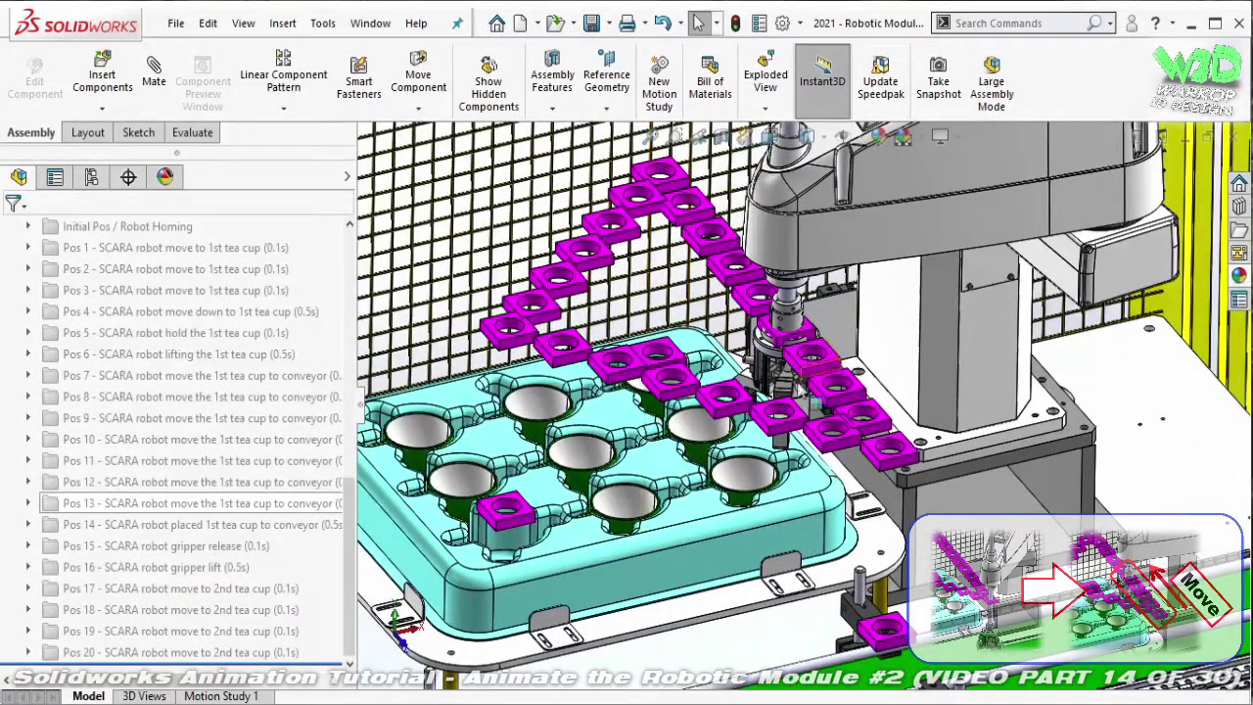
{"action": "left_click", "coordinate": [260, 632]}
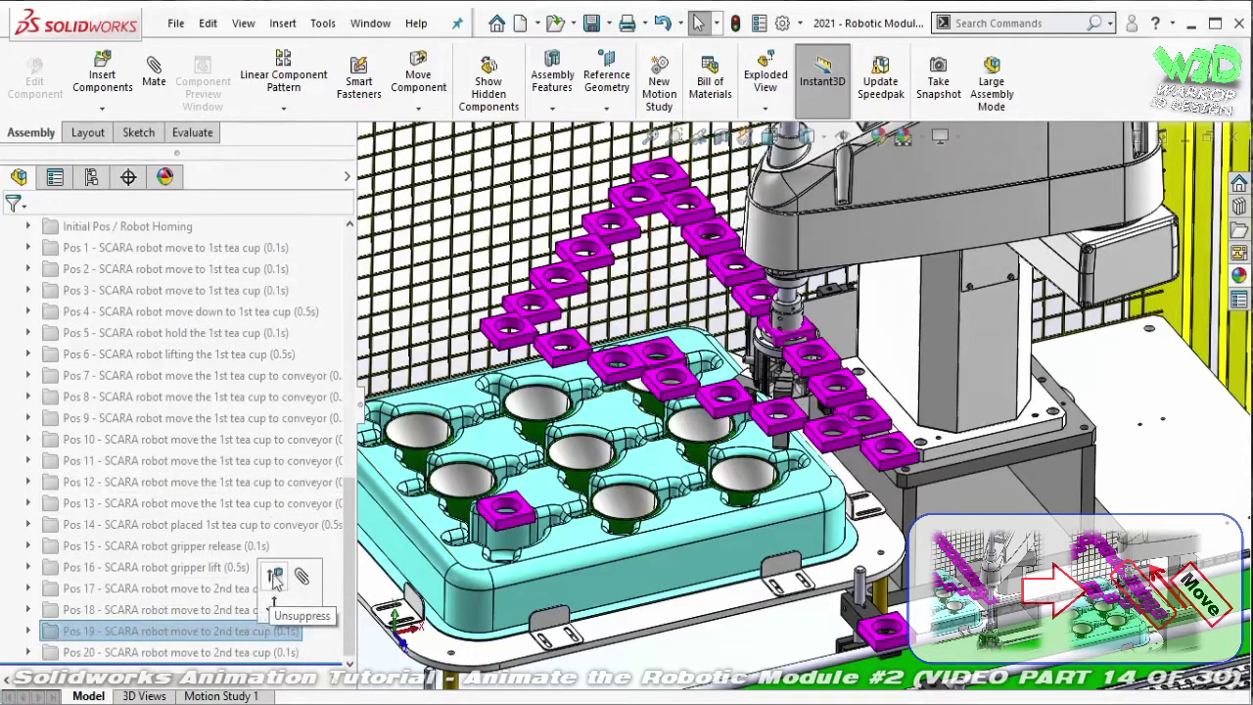
{"action": "left_click", "coordinate": [256, 632]}
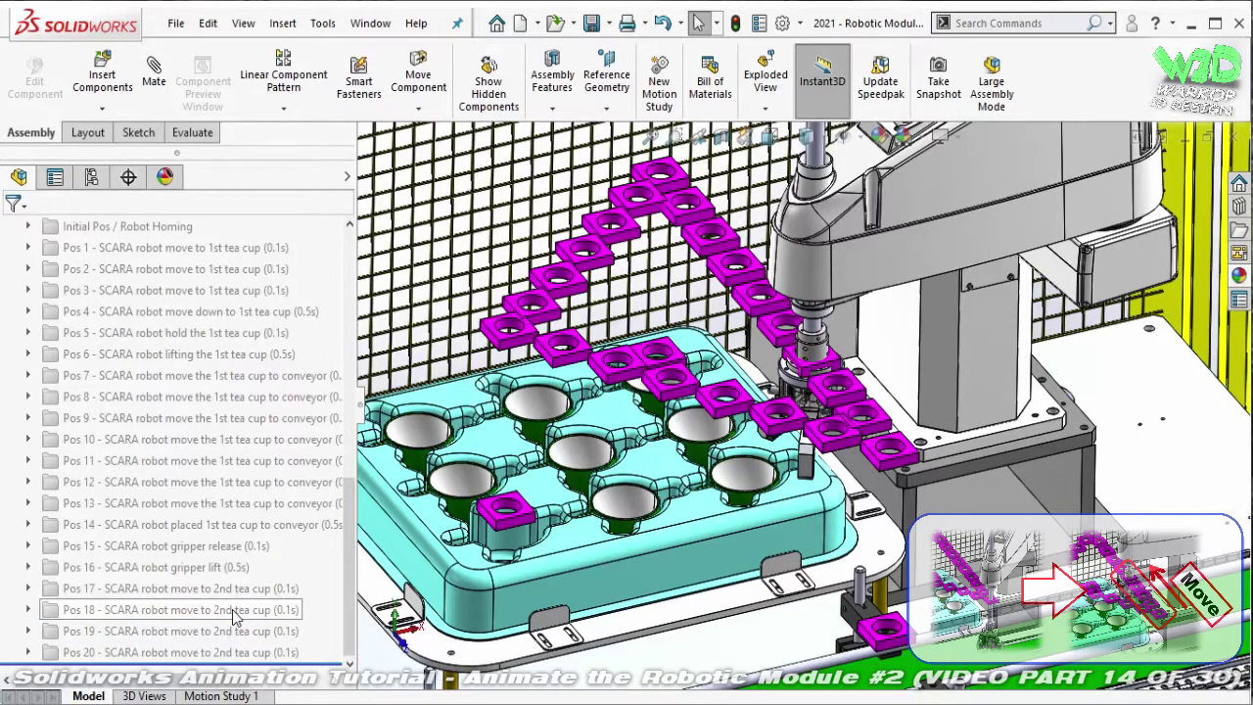
{"action": "left_click", "coordinate": [233, 611]}
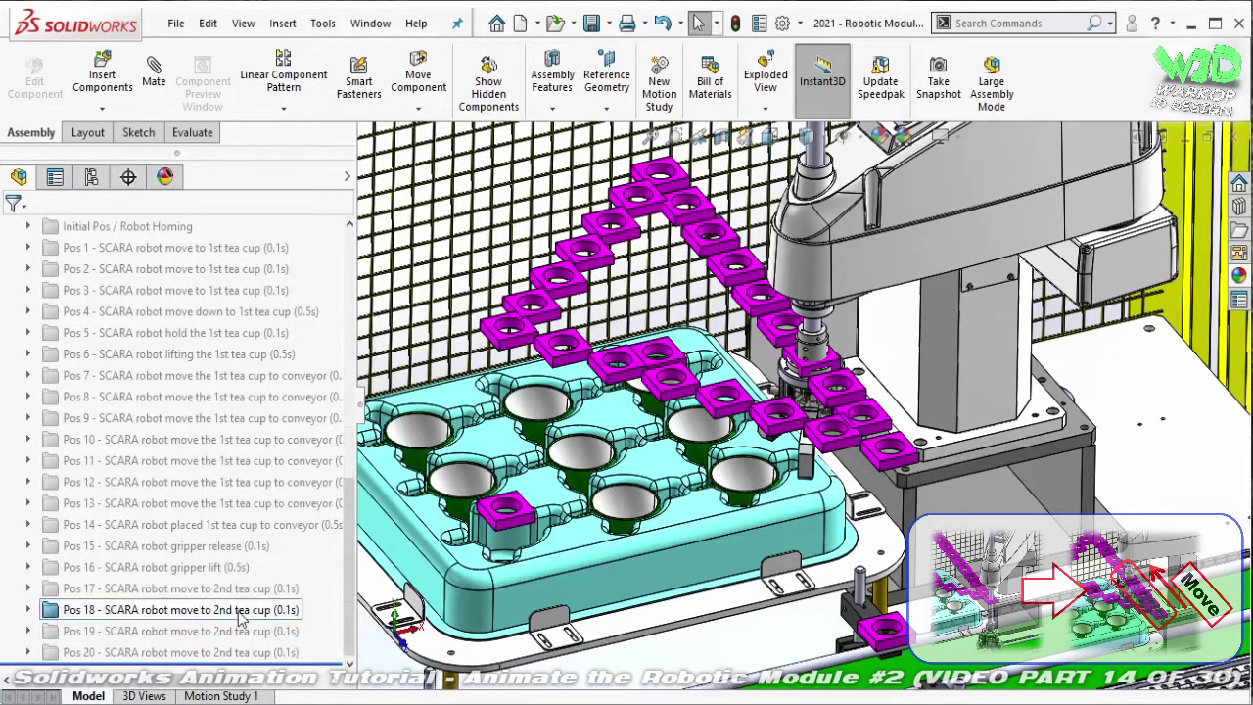
{"action": "left_click", "coordinate": [241, 615]}
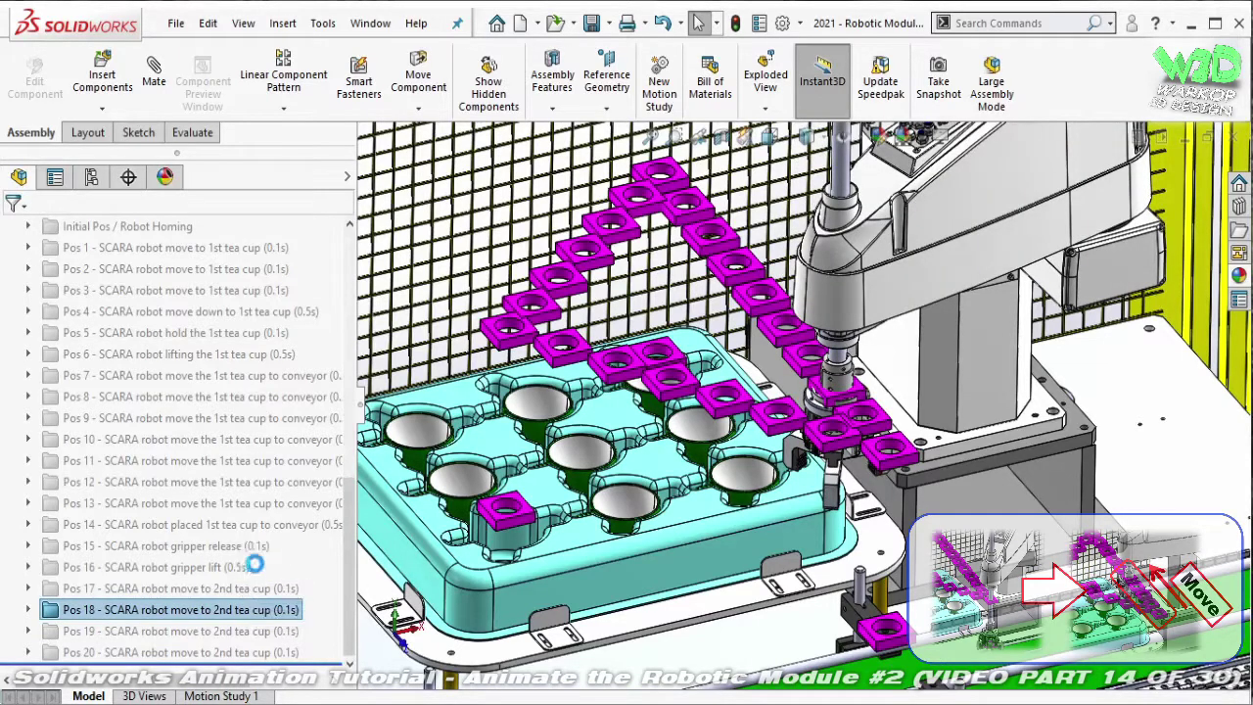
{"action": "left_click", "coordinate": [221, 597]}
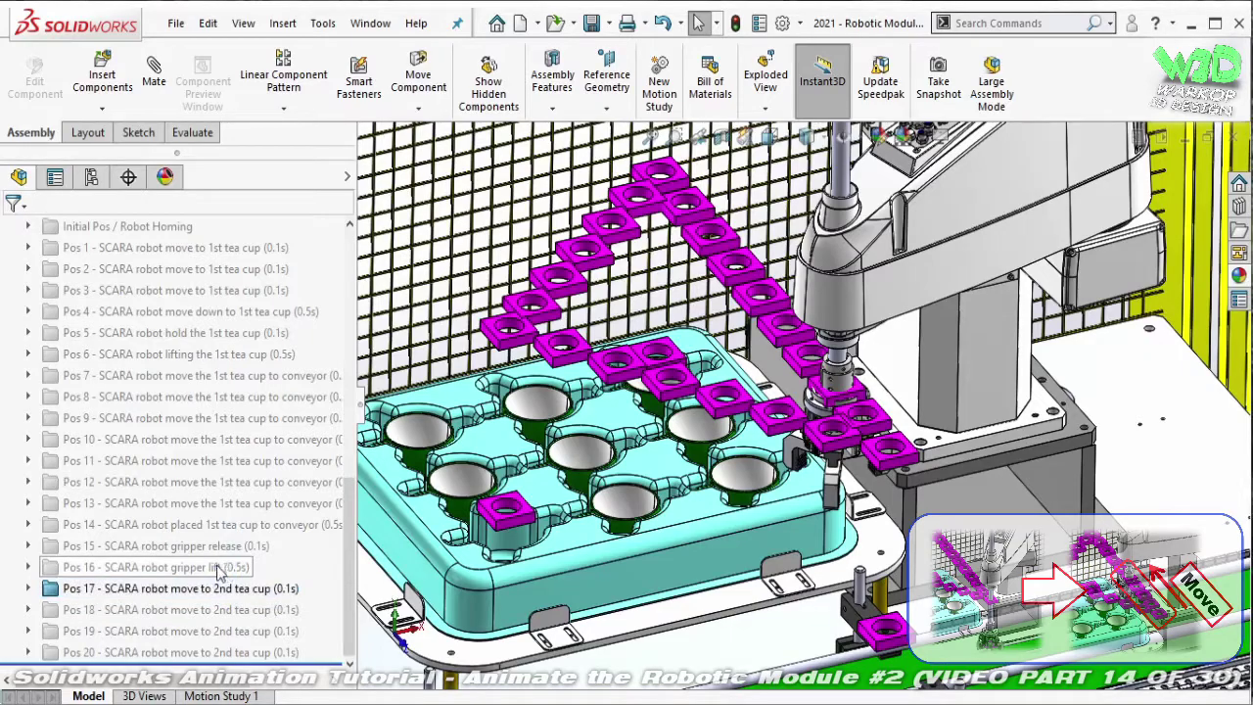
{"action": "left_click", "coordinate": [223, 585]}
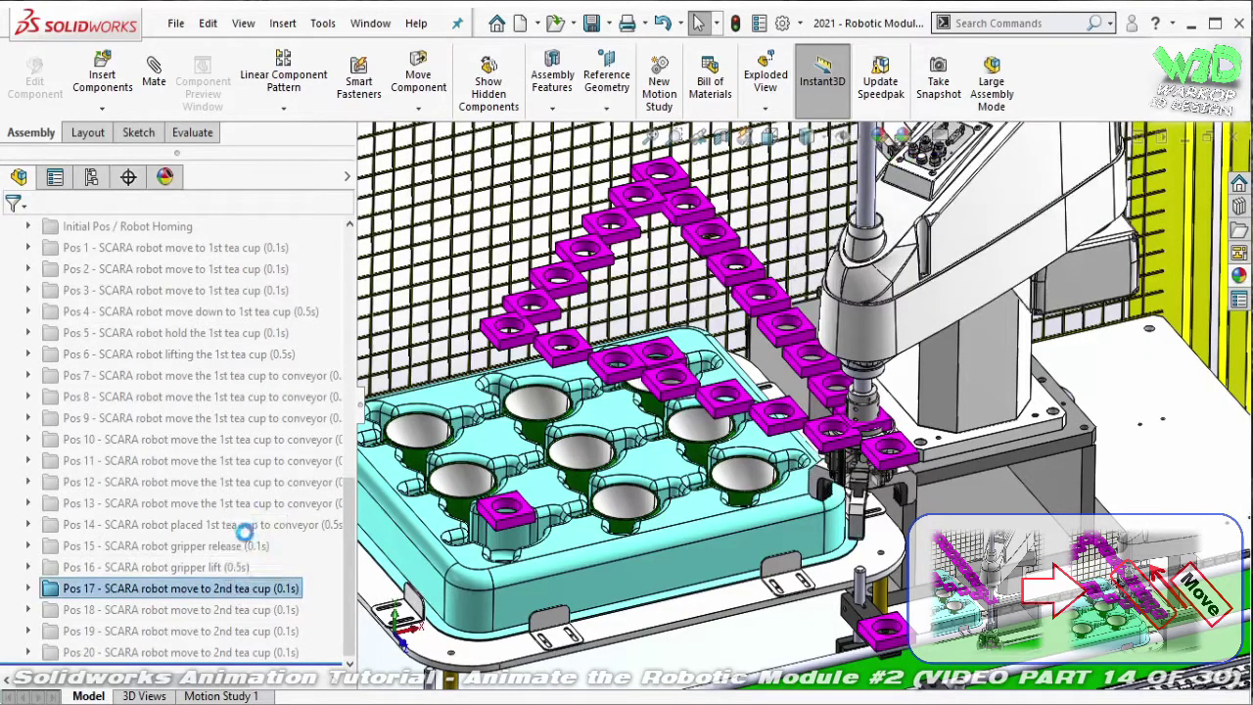
{"action": "left_click", "coordinate": [228, 570]}
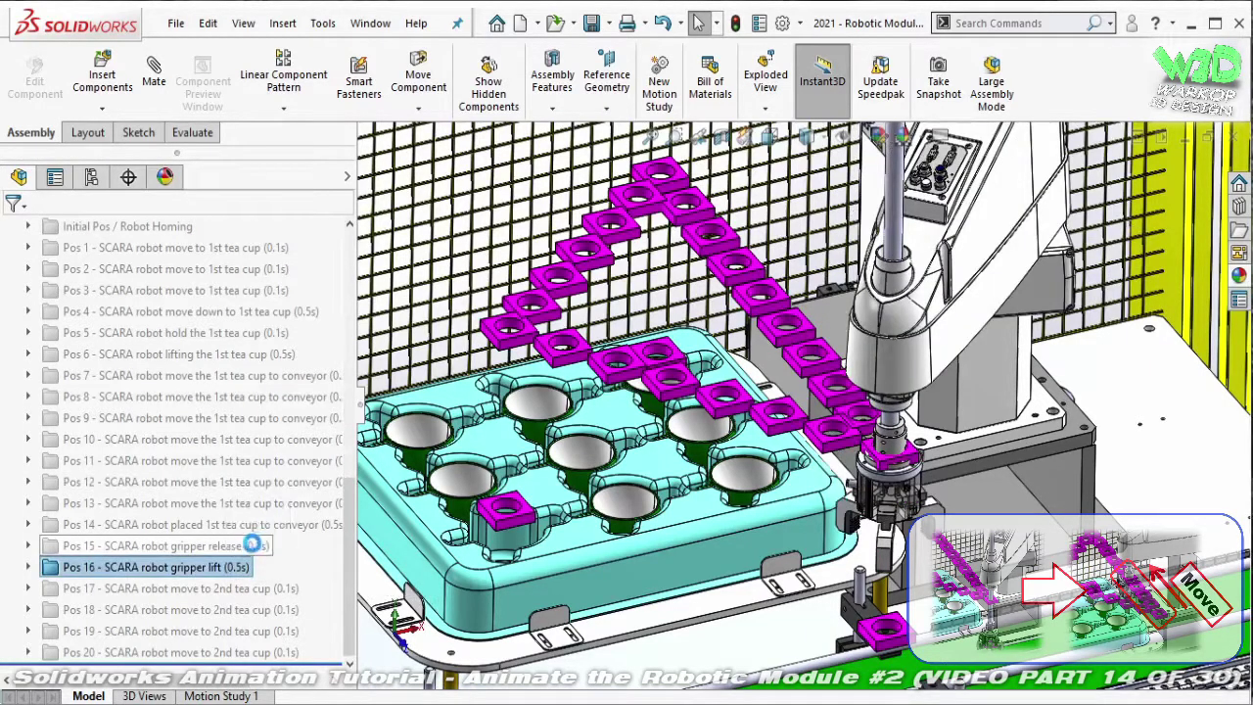
{"action": "left_click", "coordinate": [248, 551]}
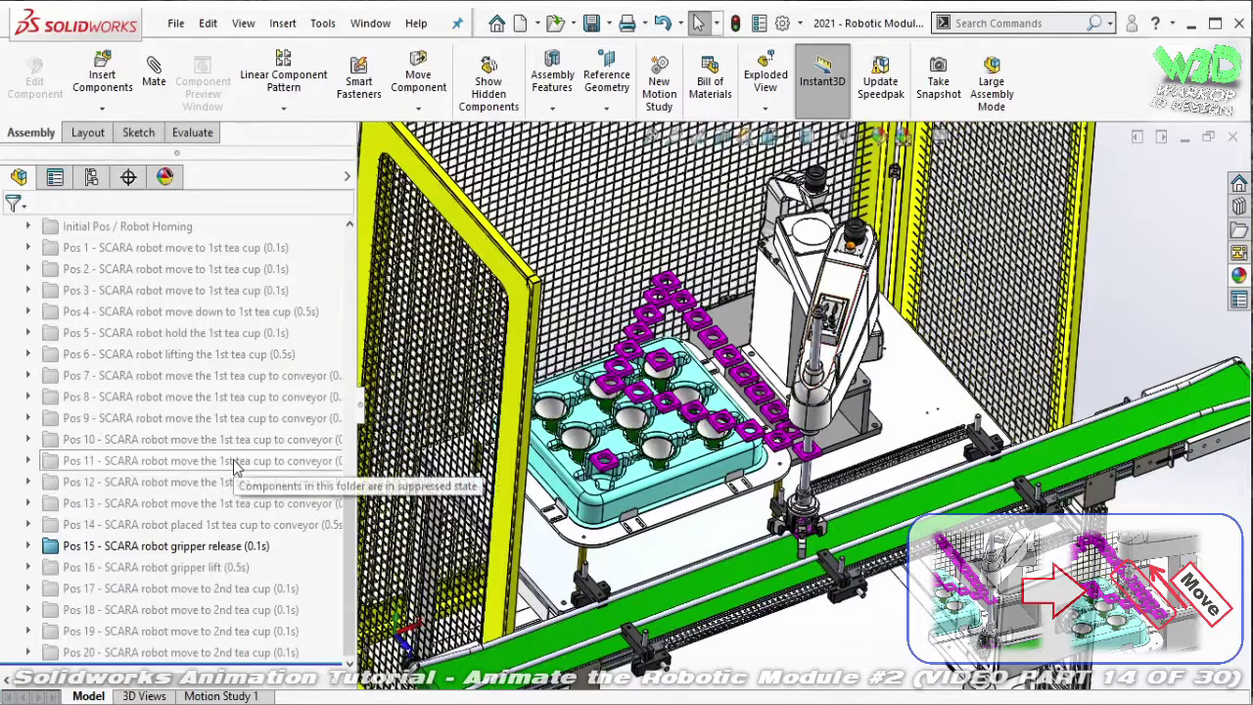
- Hide the Robot Path components
{"action": "scroll", "coordinate": [233, 468], "scroll_direction": "up", "scroll_amount": 6}
{"action": "scroll", "coordinate": [147, 392], "scroll_direction": "up", "scroll_amount": 2}
{"action": "right_click", "coordinate": [86, 332]}
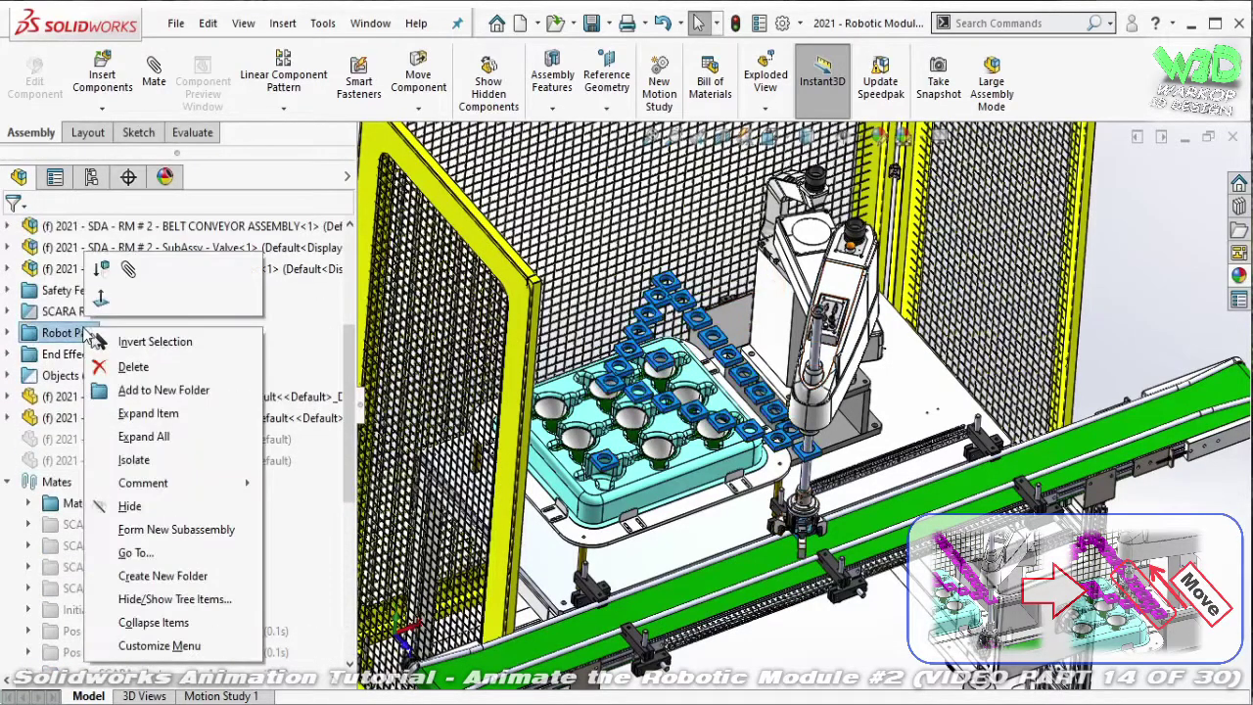
{"action": "left_click", "coordinate": [143, 503]}
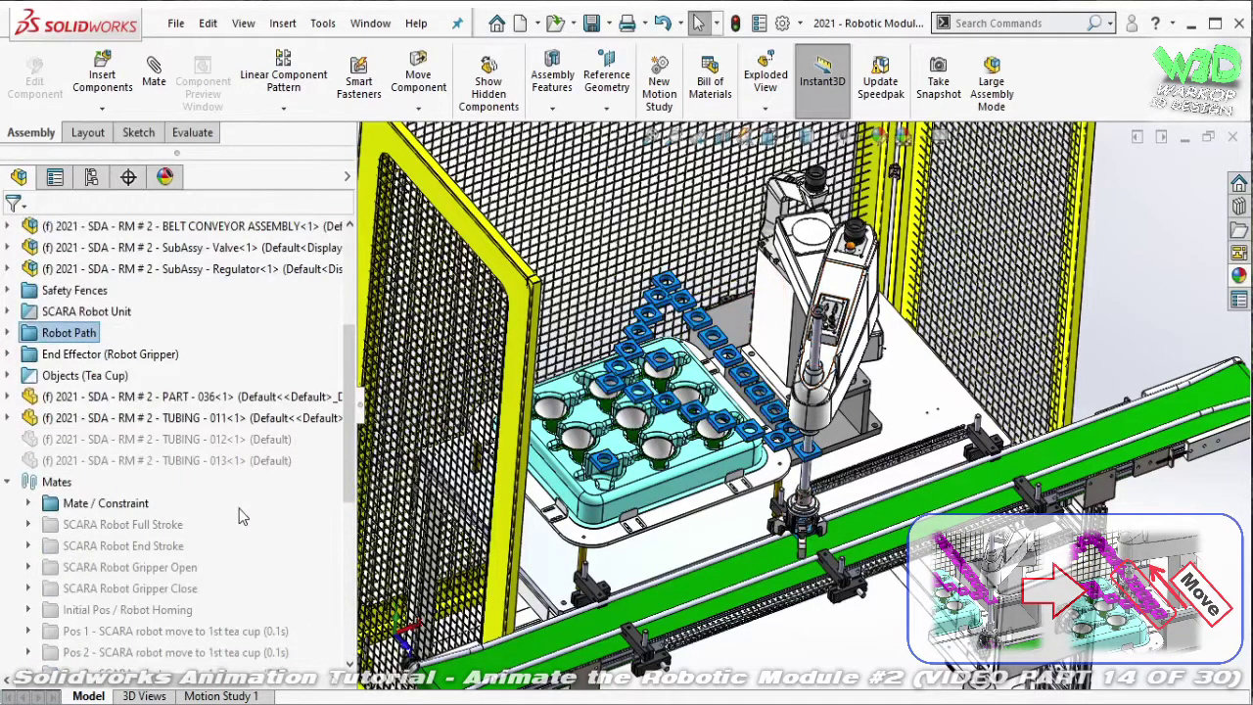
{"action": "scroll", "coordinate": [239, 508], "scroll_direction": "down", "scroll_amount": 6}
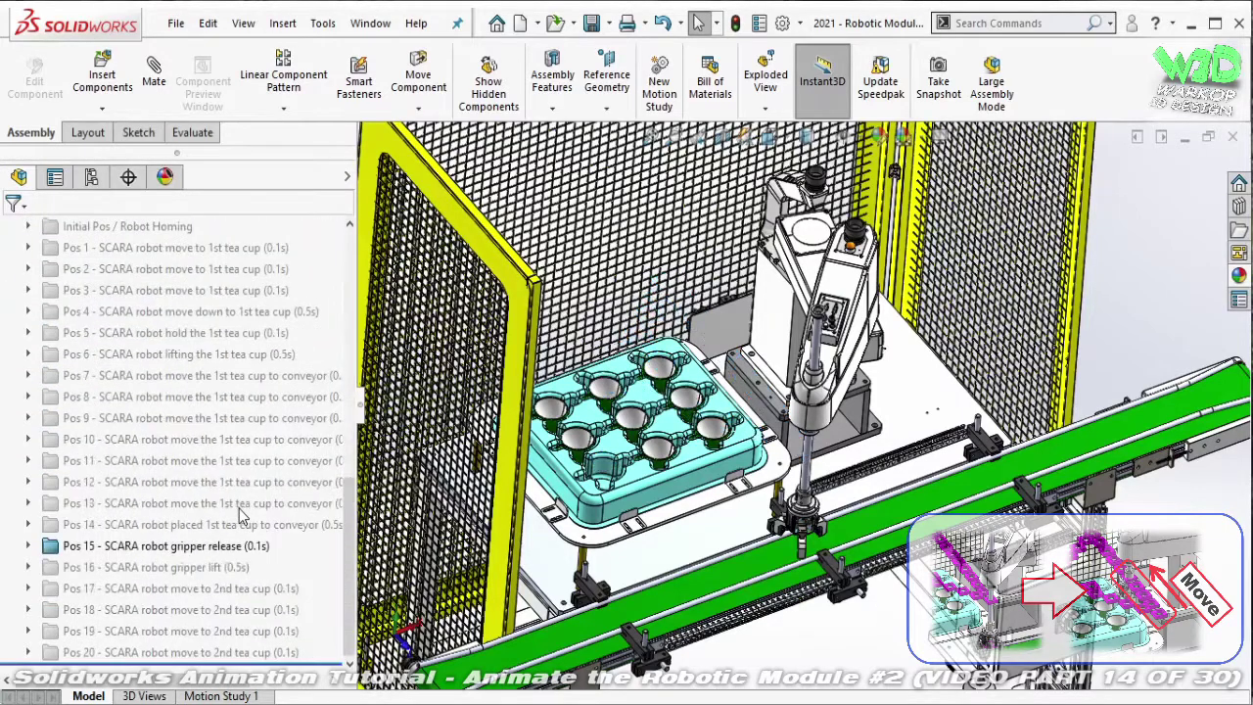
- Toggle the Pos 16 and Pos 17 mate folders to lift the gripper and move the arm
{"action": "left_click", "coordinate": [217, 548]}
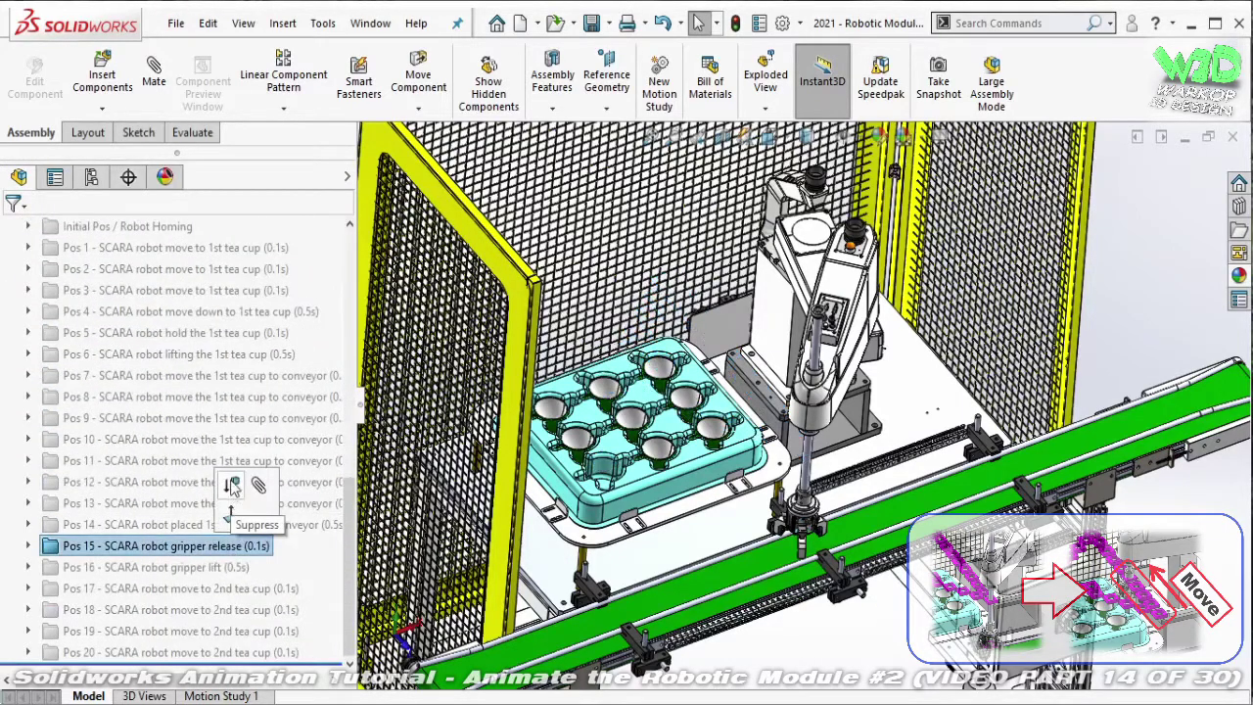
{"action": "left_click", "coordinate": [221, 573]}
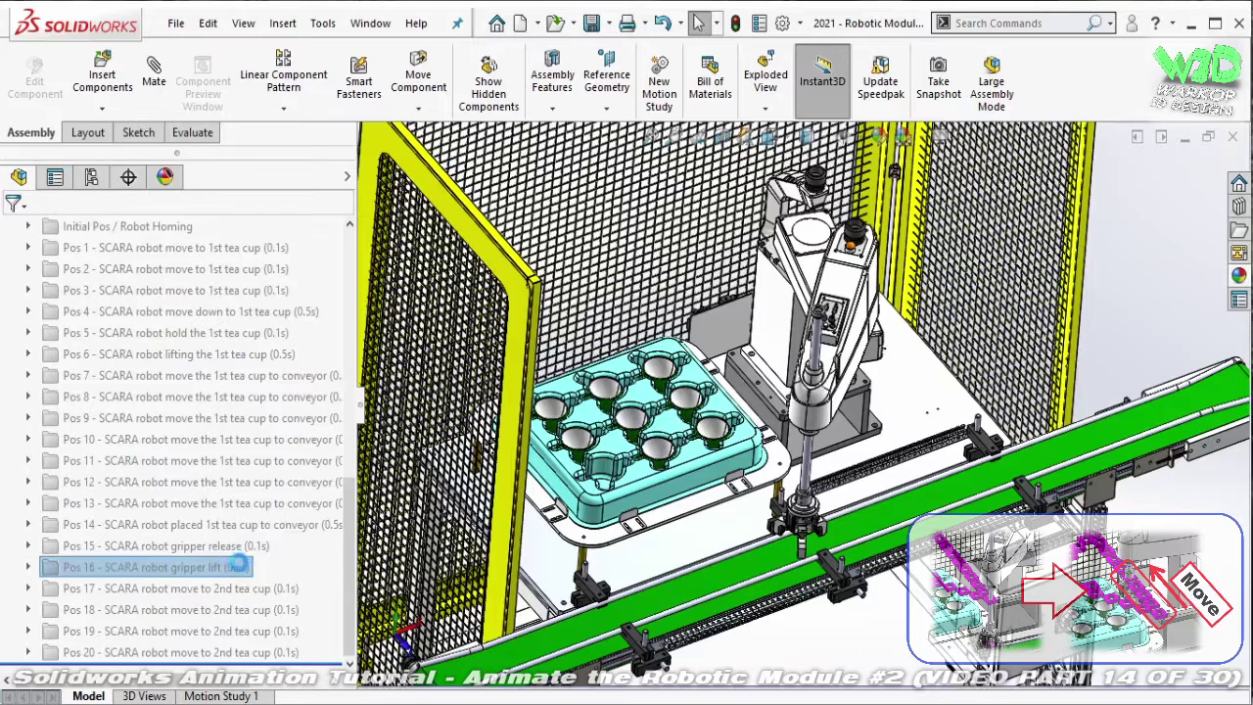
{"action": "left_click", "coordinate": [253, 568]}
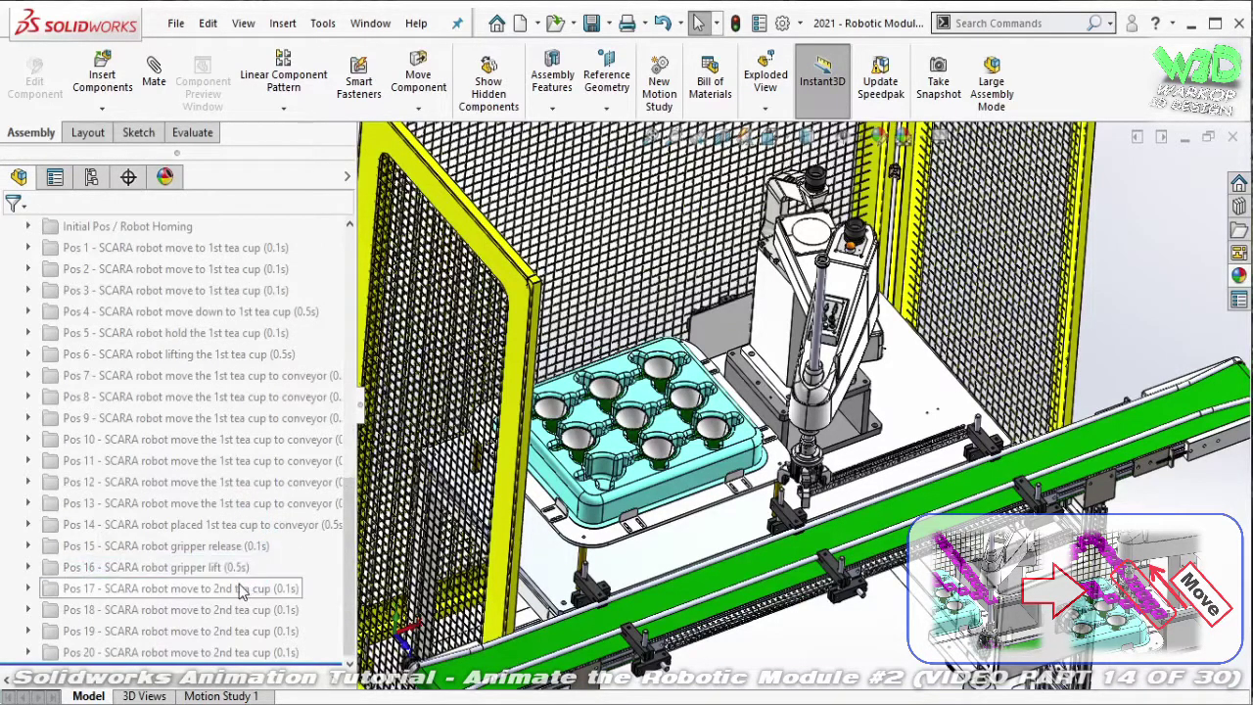
{"action": "left_click", "coordinate": [245, 591]}
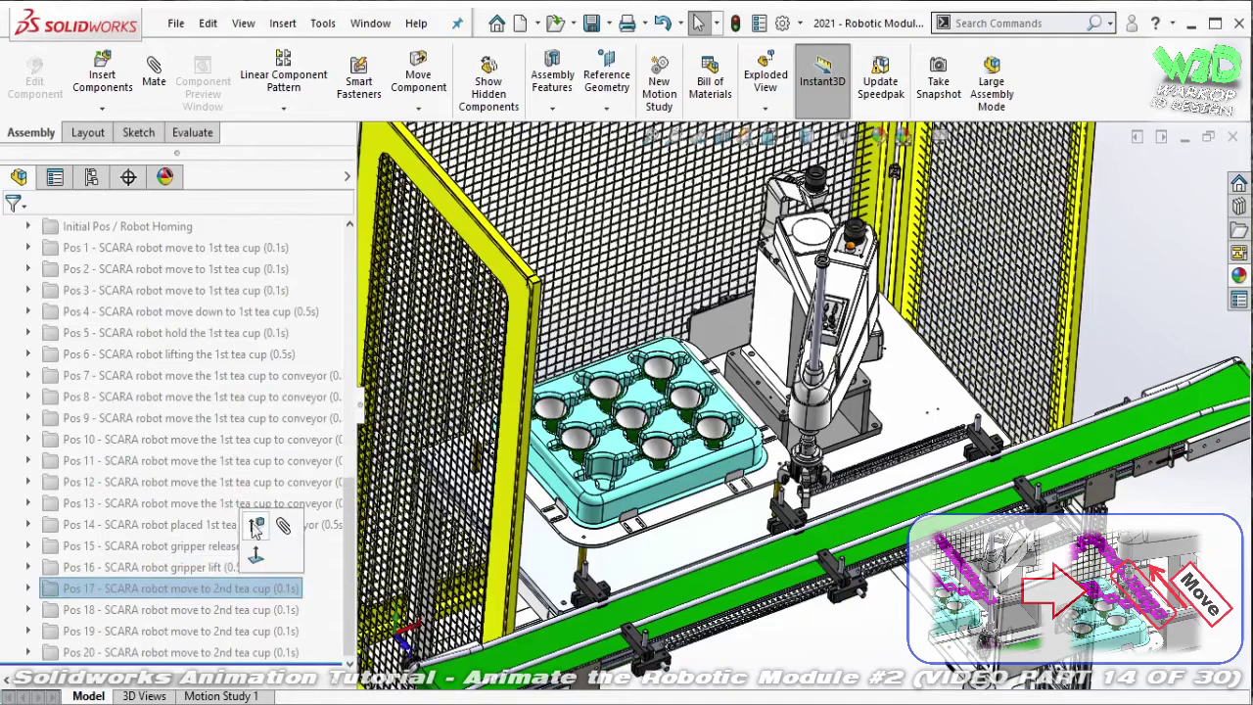
{"action": "right_click", "coordinate": [251, 593]}
{"action": "left_click", "coordinate": [266, 425]}
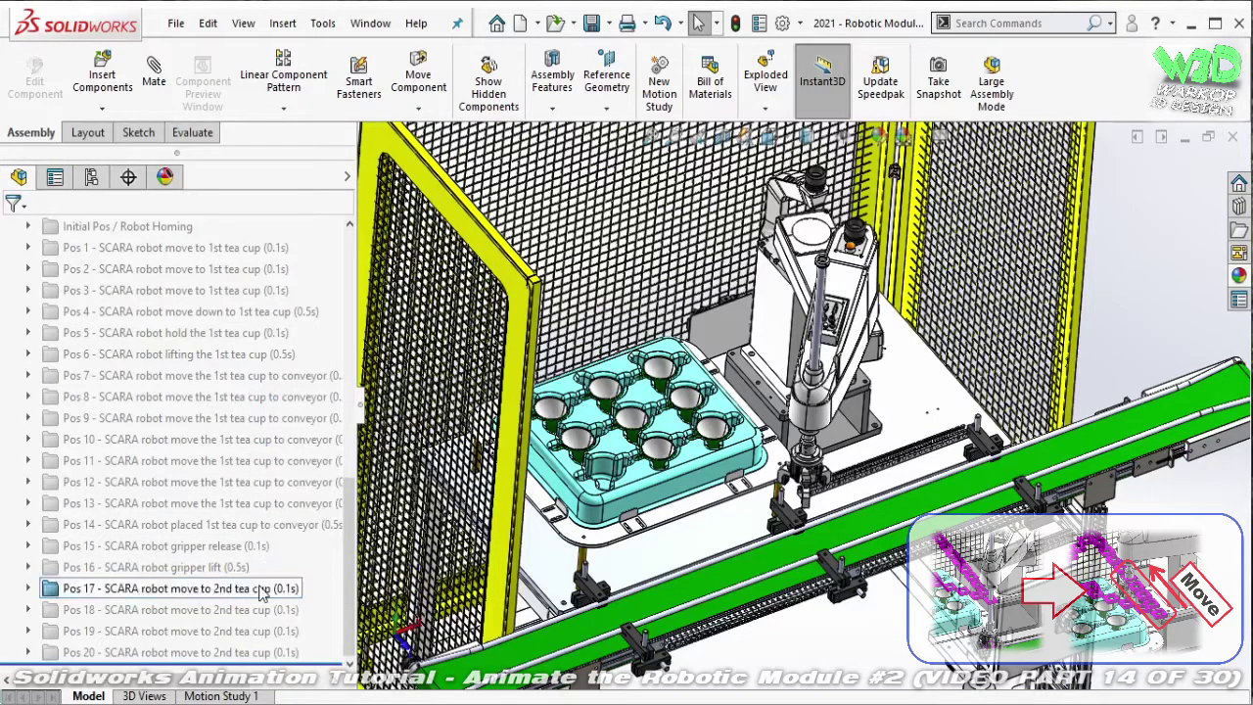
{"action": "left_click", "coordinate": [262, 592]}
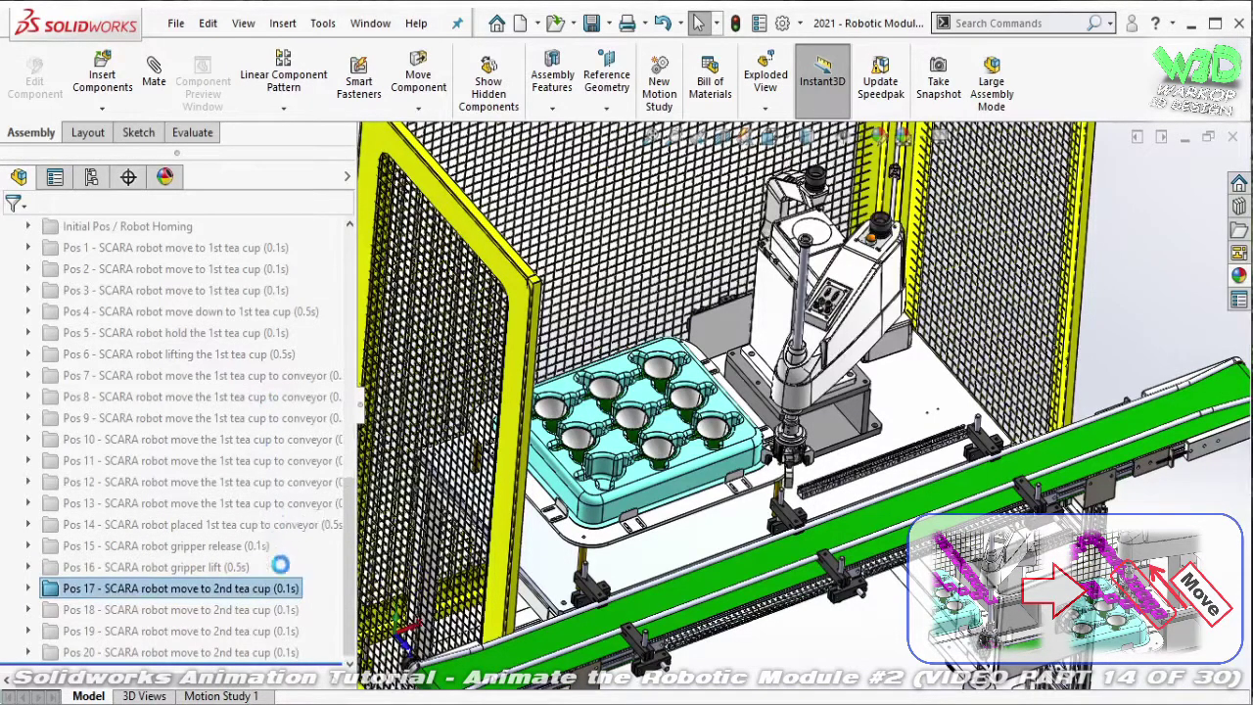
- Toggle Pos 18, Pos 19 and Pos 20 mates to bring the arm to its final pose
{"action": "left_click", "coordinate": [265, 610]}
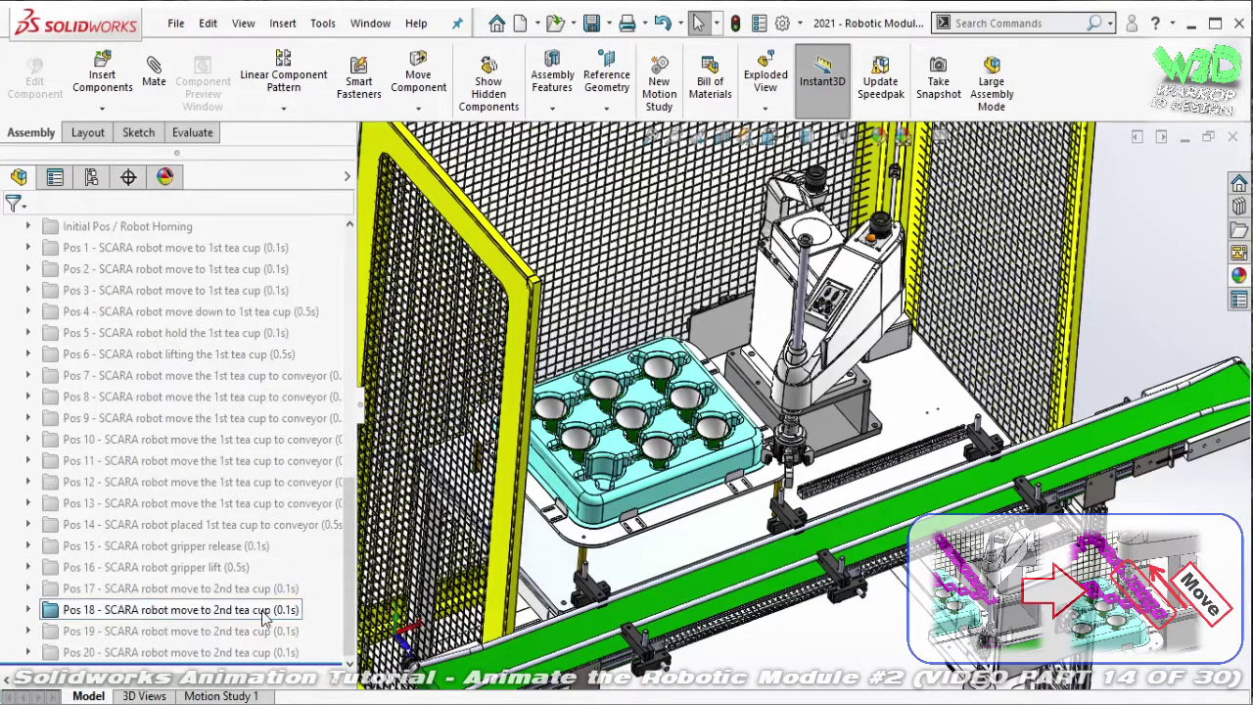
{"action": "left_click", "coordinate": [263, 611]}
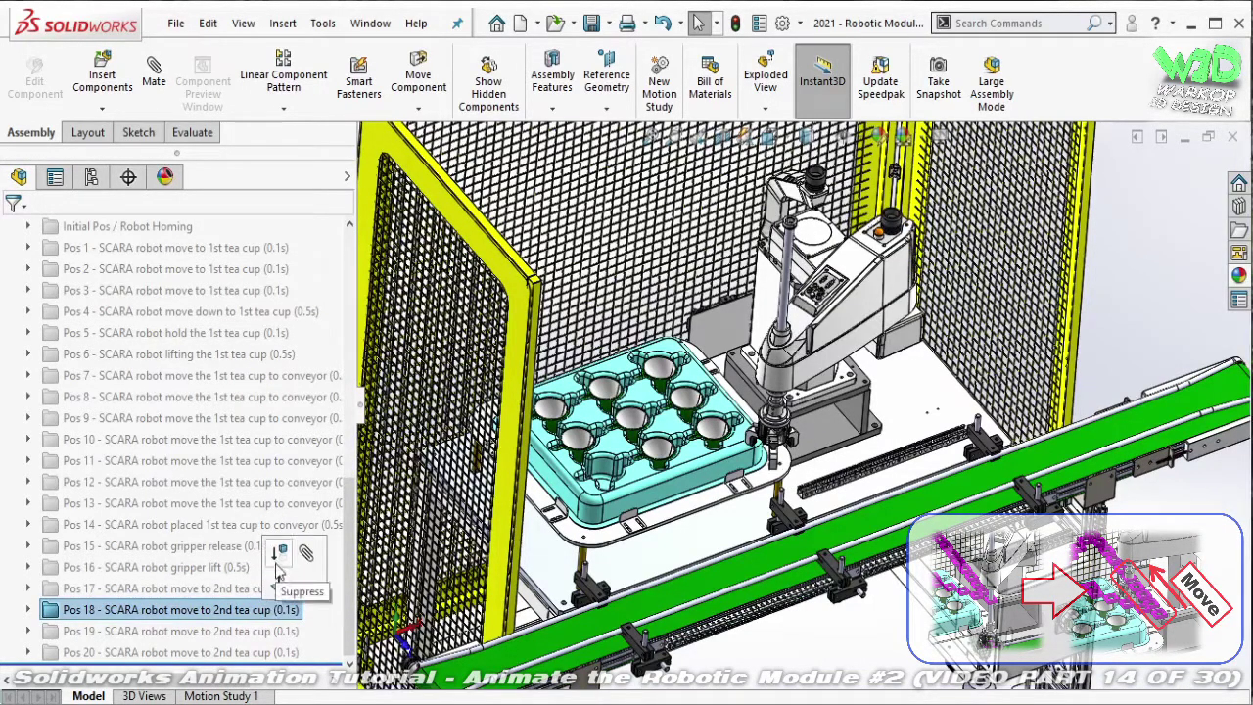
{"action": "left_click", "coordinate": [254, 632]}
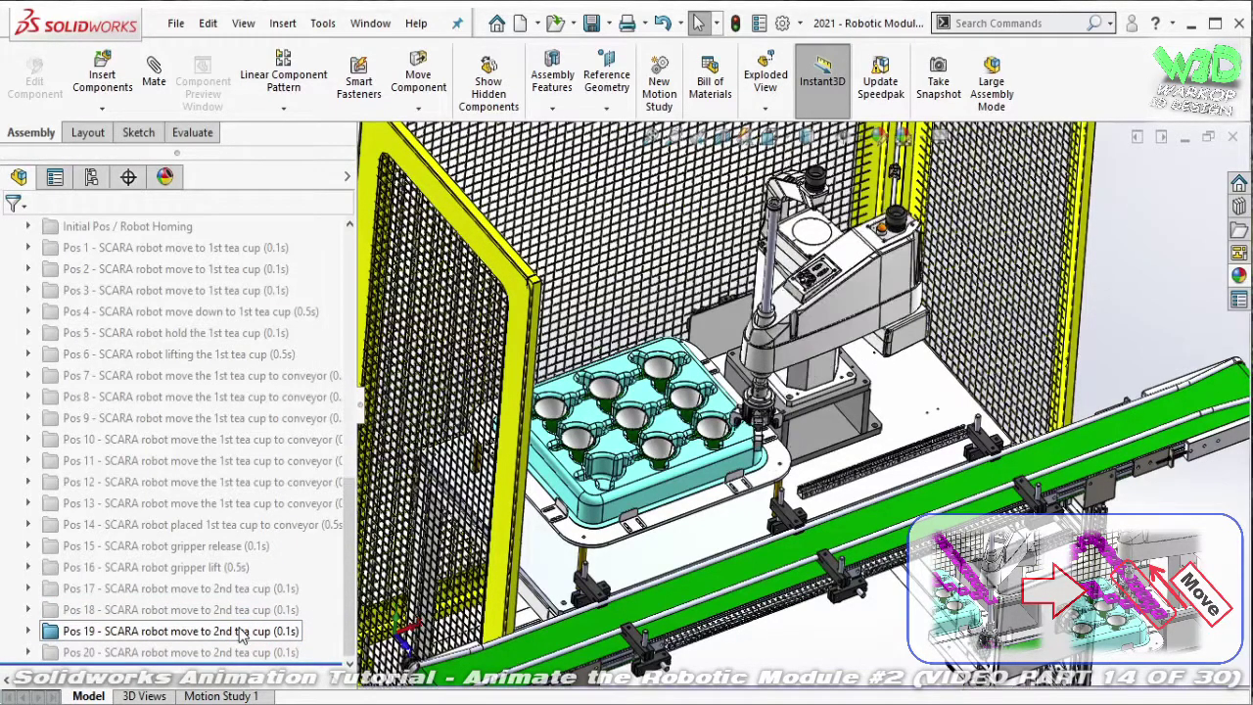
{"action": "left_click", "coordinate": [245, 633]}
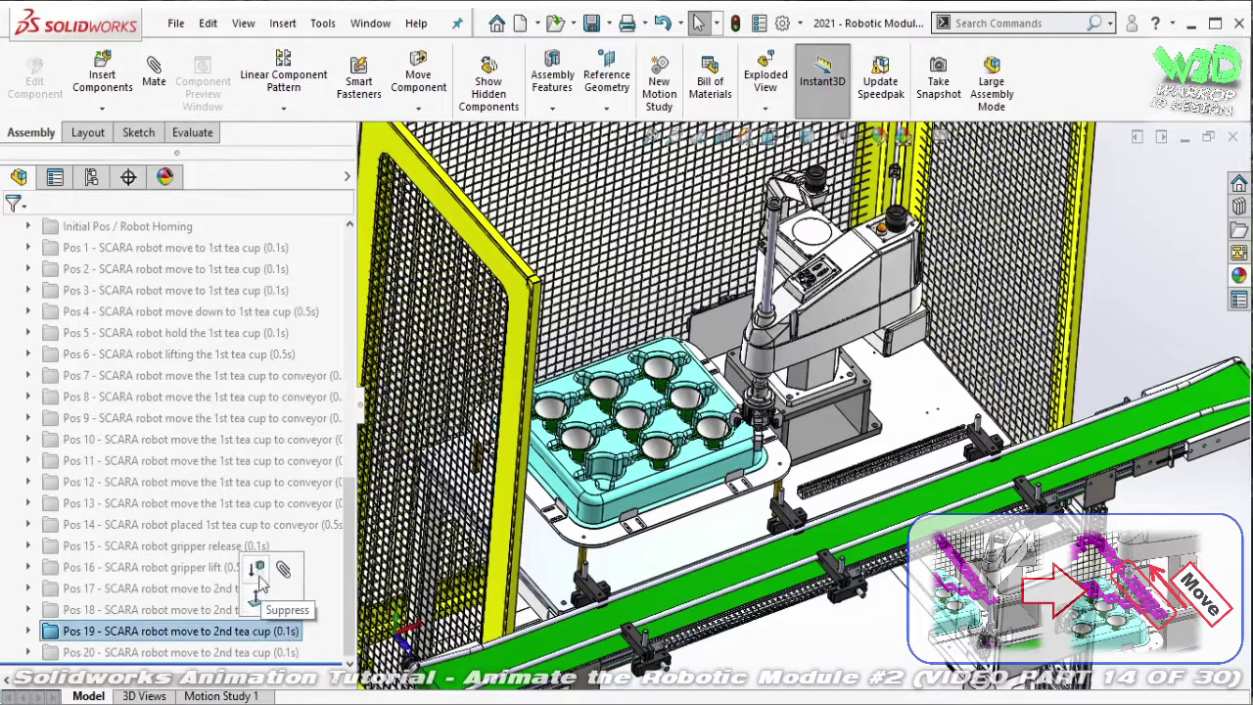
{"action": "left_click", "coordinate": [248, 662]}
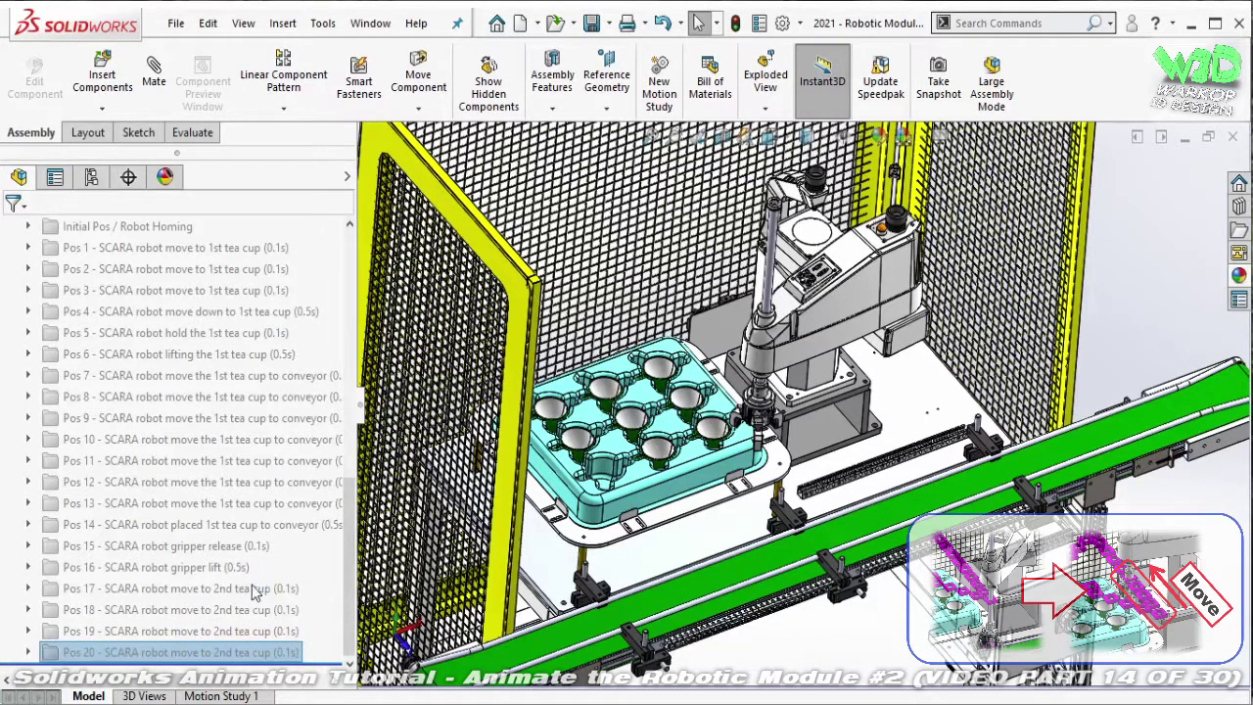